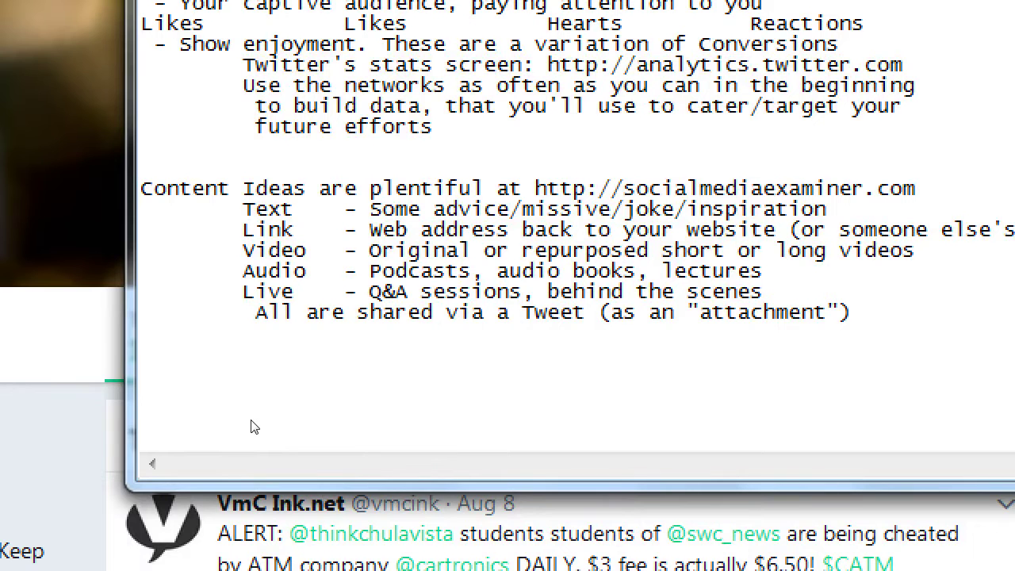
Add the Hashtag definition line and the indented example 'Cats = not a hashtag'
{"action": "type", "text": "Hashtag - an active keyword (you c"}
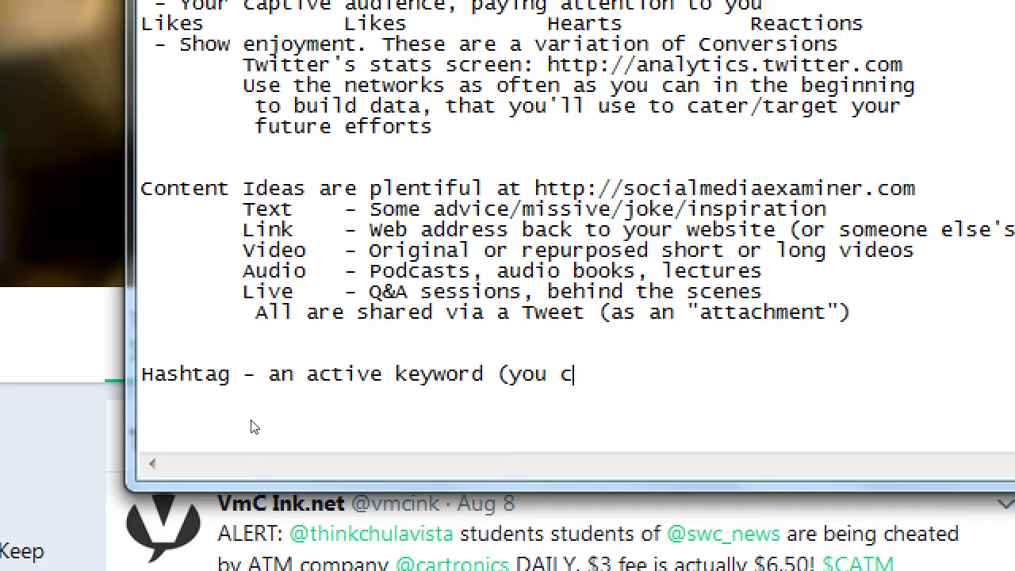
{"action": "type", "text": "an click on it to see more)"}
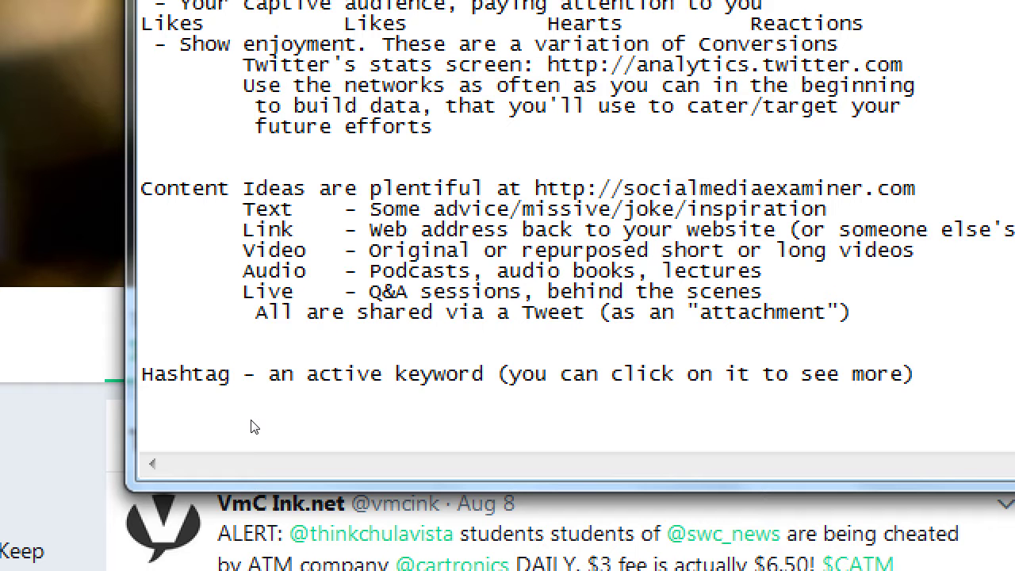
{"action": "key", "text": "Return"}
{"action": "key", "text": "Tab"}
{"action": "type", "text": "Cats  = not a h"}
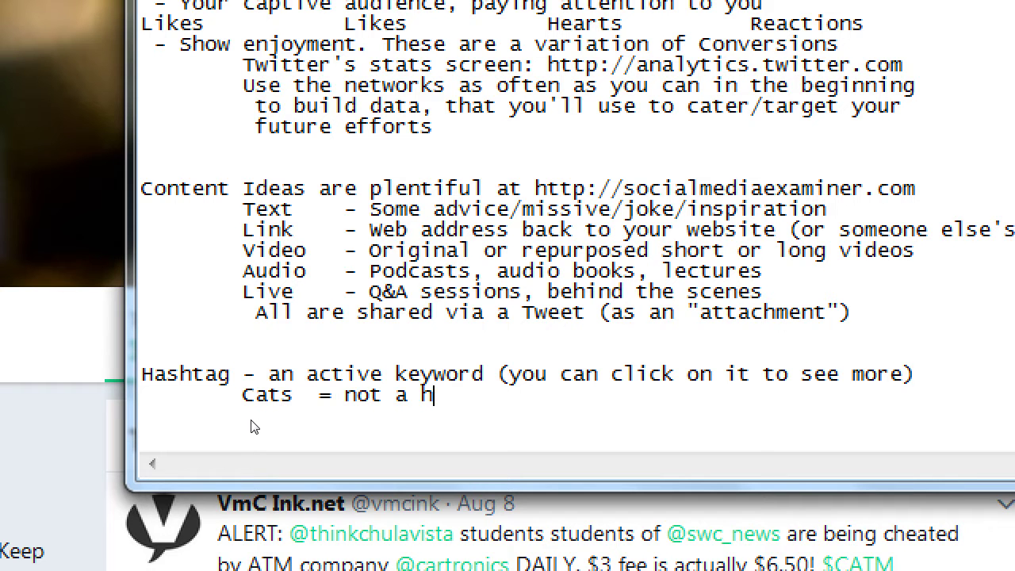
{"action": "type", "text": "ashtag"}
Add the indented example '#Cats = is a hashtag' and highlight its # symbol
{"action": "key", "text": "Return"}
{"action": "key", "text": "Tab"}
{"action": "type", "text": "#cats"}
{"action": "key", "text": "BackSpace"}
{"action": "key", "text": "BackSpace"}
{"action": "key", "text": "BackSpace"}
{"action": "key", "text": "BackSpace"}
{"action": "type", "text": "Cats  = is a hashtag"}
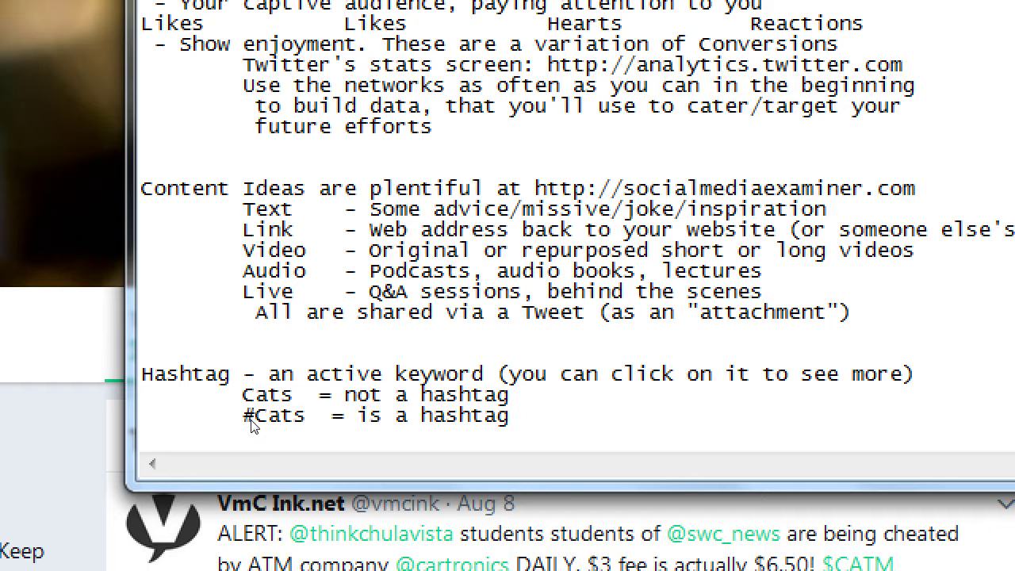
{"action": "double_click", "coordinate": [251, 419]}
{"action": "left_click", "coordinate": [254, 418]}
{"action": "key", "text": "shift+Left"}
{"action": "key", "text": "End"}
Add the indented rule 'No spaces, no symbols' and the example '#VictorsBakery = yes'
{"action": "key", "text": "Tab"}
{"action": "type", "text": "No spaces, no symbols"}
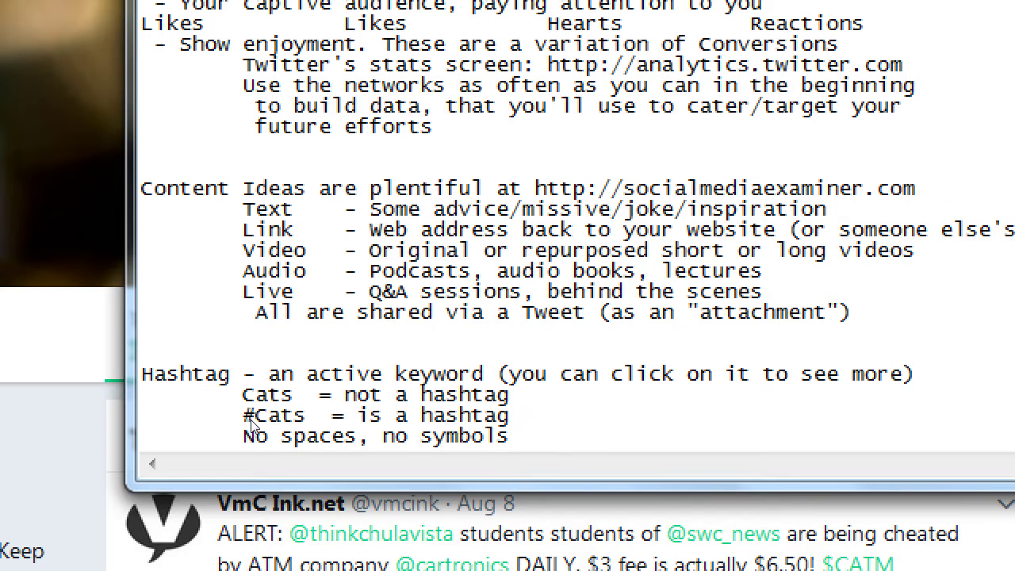
{"action": "key", "text": "Return"}
{"action": "key", "text": "Tab"}
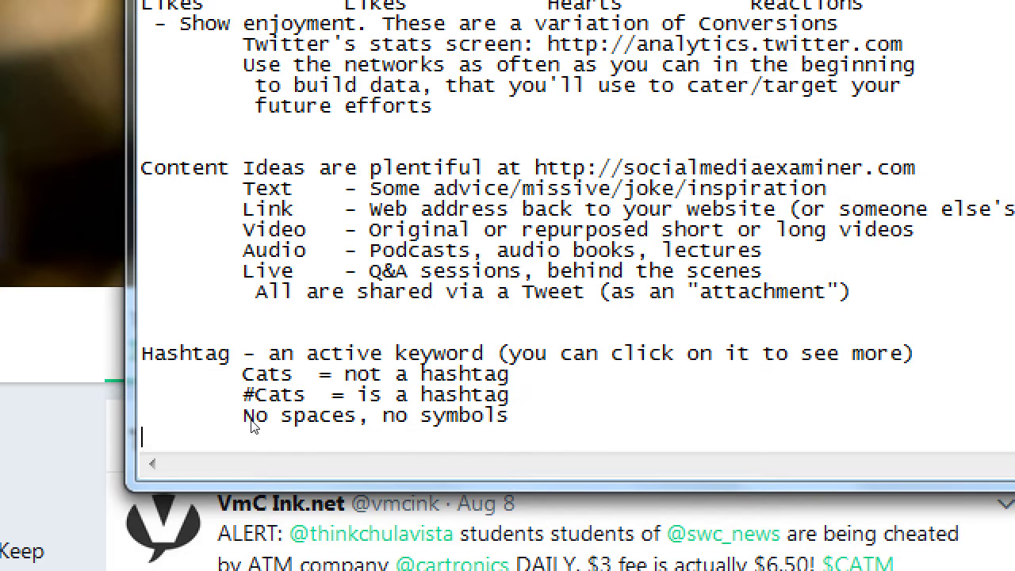
{"action": "type", "text": "#VictorsBakery = yes"}
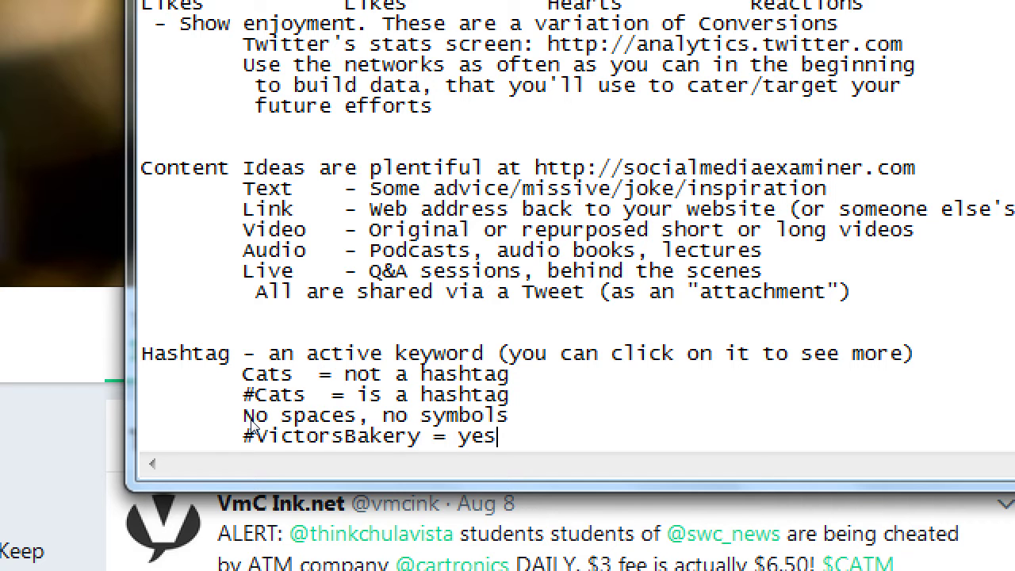
Add the invalid examples '#Victor's Bakery = no' and '#Victor'sBakery = no'
{"action": "key", "text": "Return"}
{"action": "key", "text": "Tab"}
{"action": "type", "text": "#Victors"}
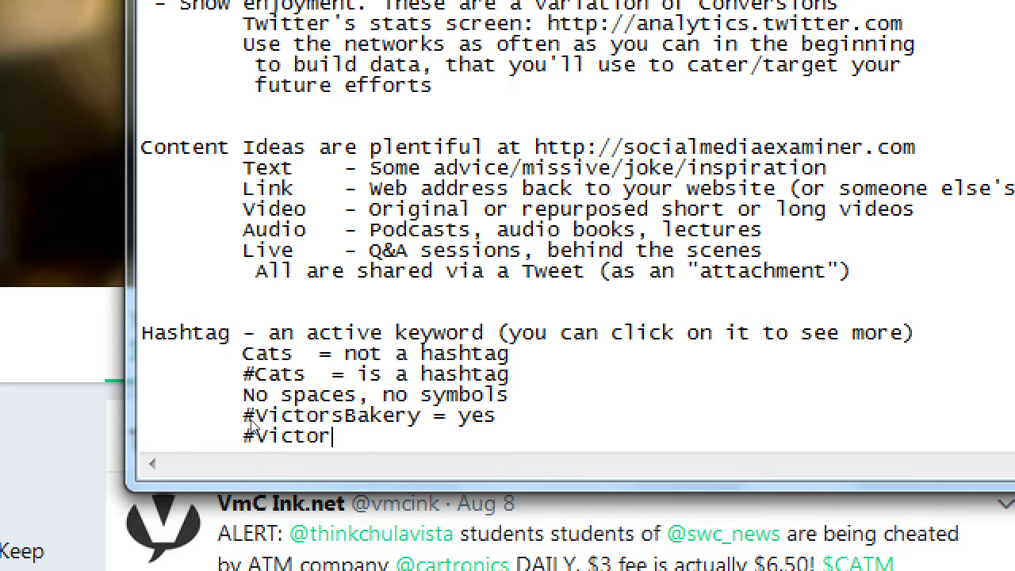
{"action": "key", "text": "BackSpace"}
{"action": "type", "text": "'s BAkery"}
{"action": "key", "text": "BackSpace"}
{"action": "key", "text": "BackSpace"}
{"action": "key", "text": "BackSpace"}
{"action": "key", "text": "BackSpace"}
{"action": "key", "text": "BackSpace"}
{"action": "type", "text": "aker"}
{"action": "key", "text": "BackSpace"}
{"action": "type", "text": "ry = not"}
{"action": "key", "text": "BackSpace"}
{"action": "key", "text": "Return"}
{"action": "key", "text": "Tab"}
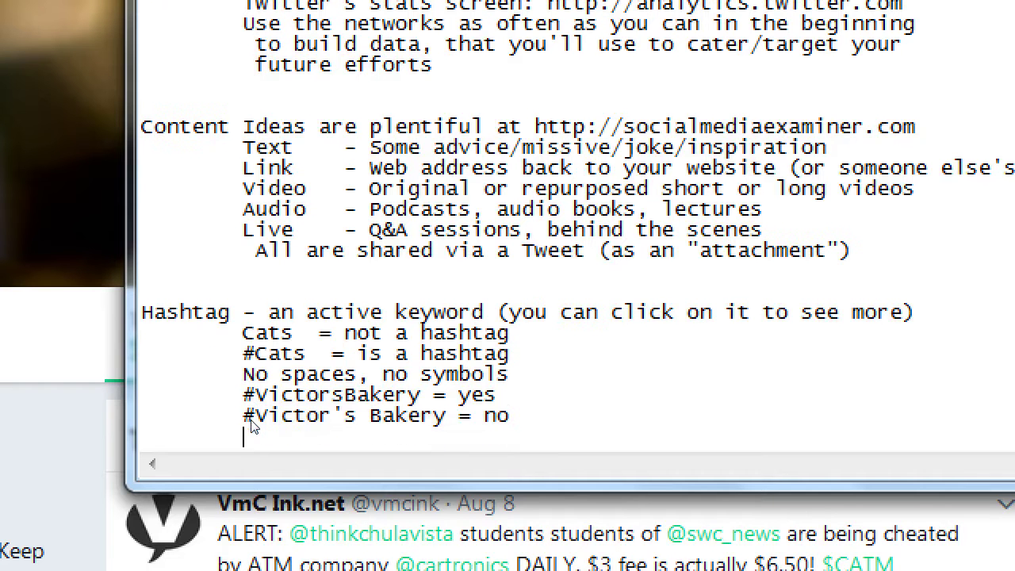
{"action": "type", "text": "#Victor"}
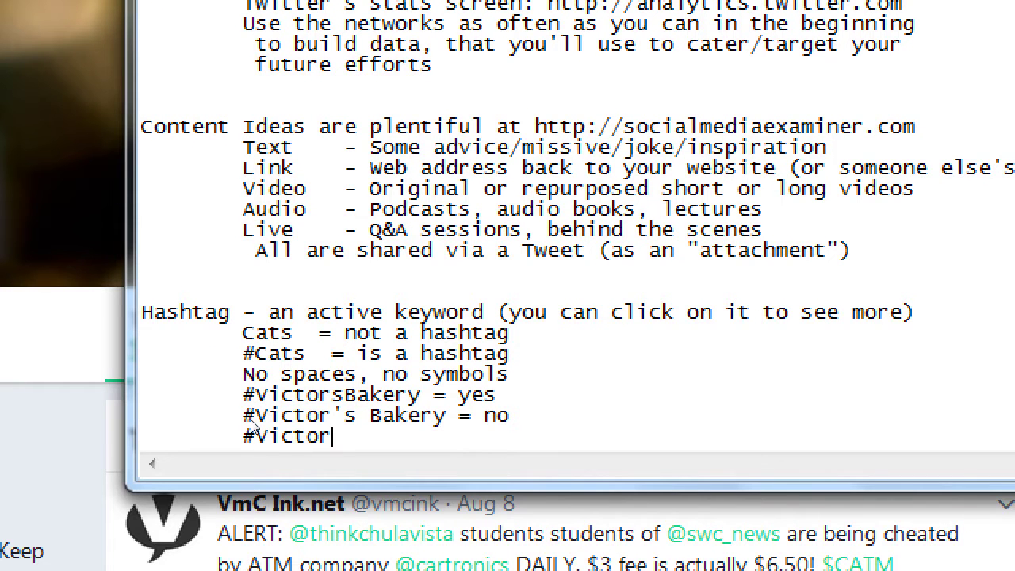
{"action": "type", "text": "'sBakery"}
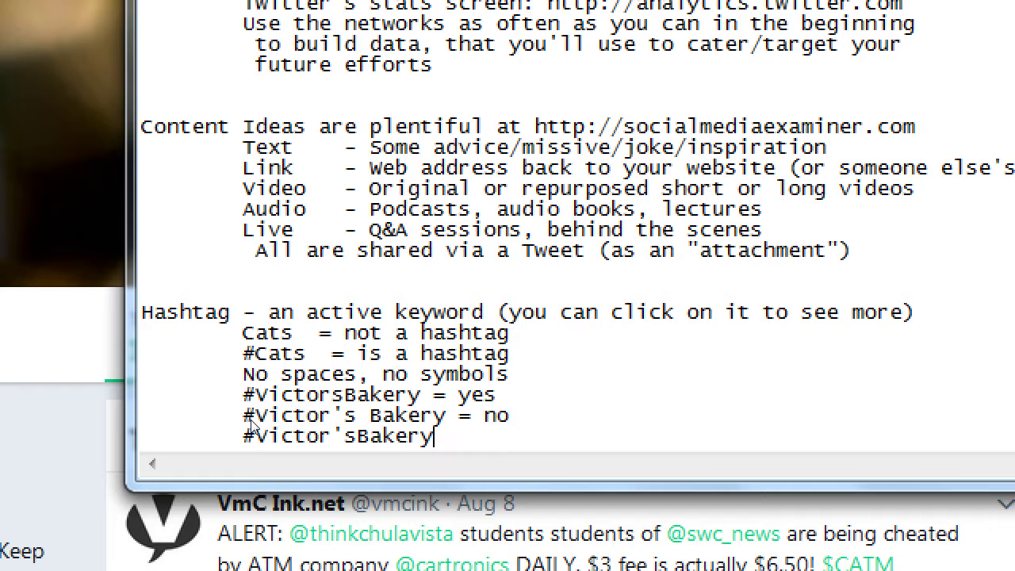
{"action": "type", "text": " = no"}
Append ', capitalization doesn't matter' to the rules line and start another indented example line
{"action": "key", "text": "Up"}
{"action": "key", "text": "Up"}
{"action": "key", "text": "Up"}
{"action": "key", "text": "End"}
{"action": "type", "text": ", capitalization"}
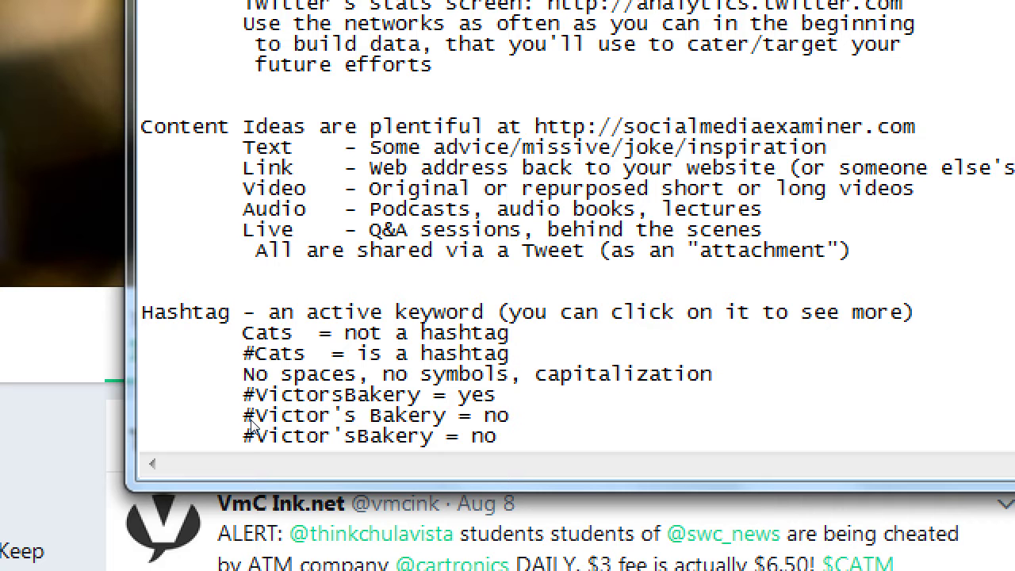
{"action": "type", "text": " doesn't matter"}
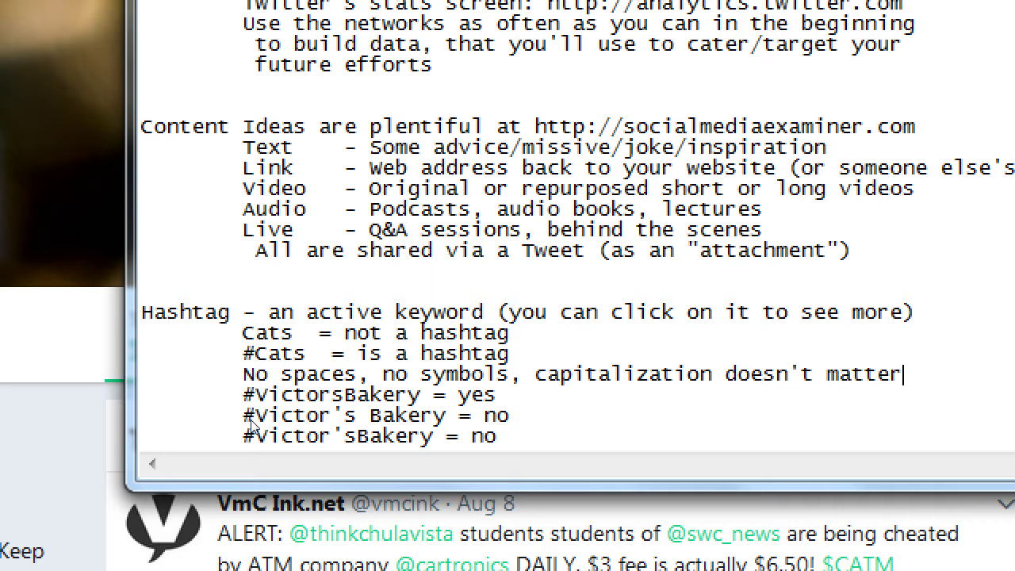
{"action": "key", "text": "ctrl+End"}
{"action": "key", "text": "Return"}
{"action": "key", "text": "Return"}
{"action": "key", "text": "Return"}
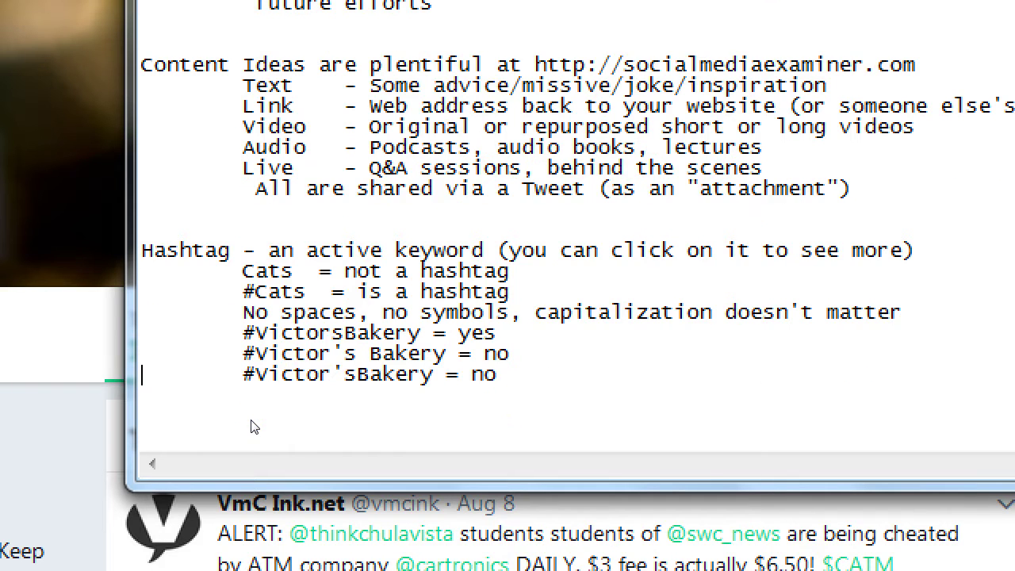
{"action": "key", "text": "Tab"}
Type the all-lowercase example '#victorsbakery = yes'
{"action": "type", "text": "#victors"}
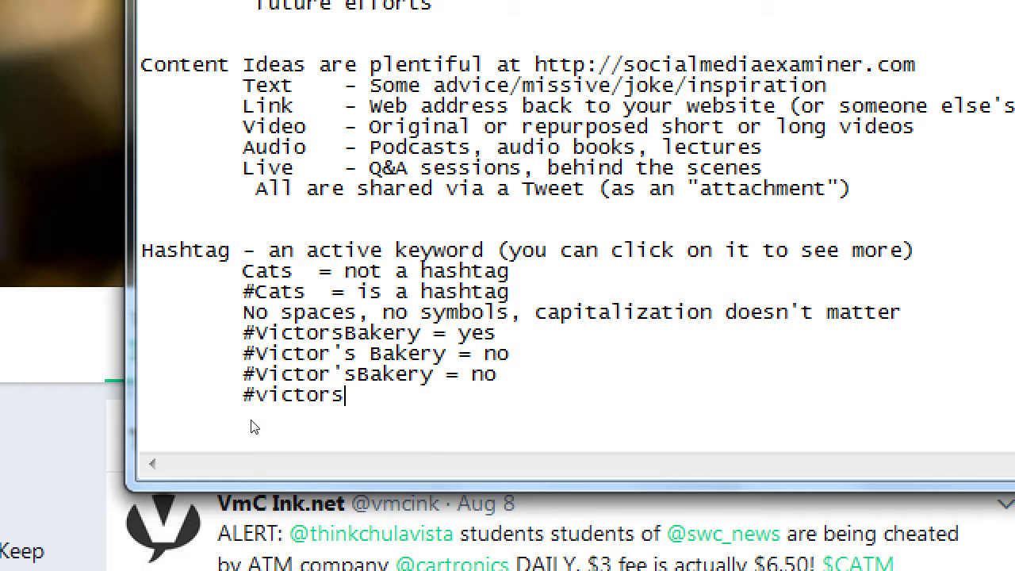
{"action": "type", "text": "bakery"}
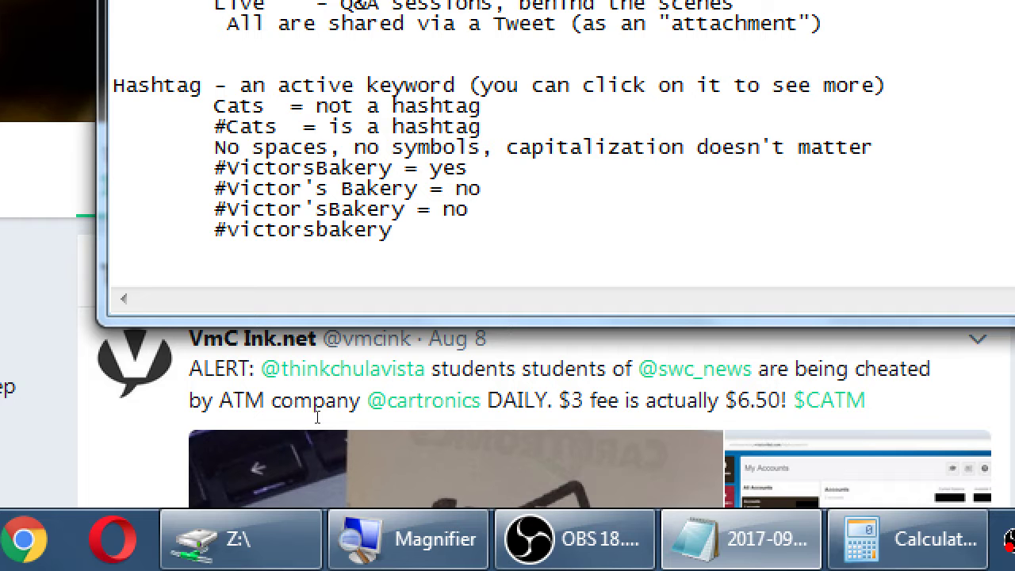
{"action": "type", "text": "= yes"}
Add the indented note 'Anyone can create a hashtag, or reuse another hashtags'
{"action": "key", "text": "Return"}
{"action": "key", "text": "Return"}
{"action": "key", "text": "Tab"}
{"action": "type", "text": "Anyone can create a hashtag, or reque"}
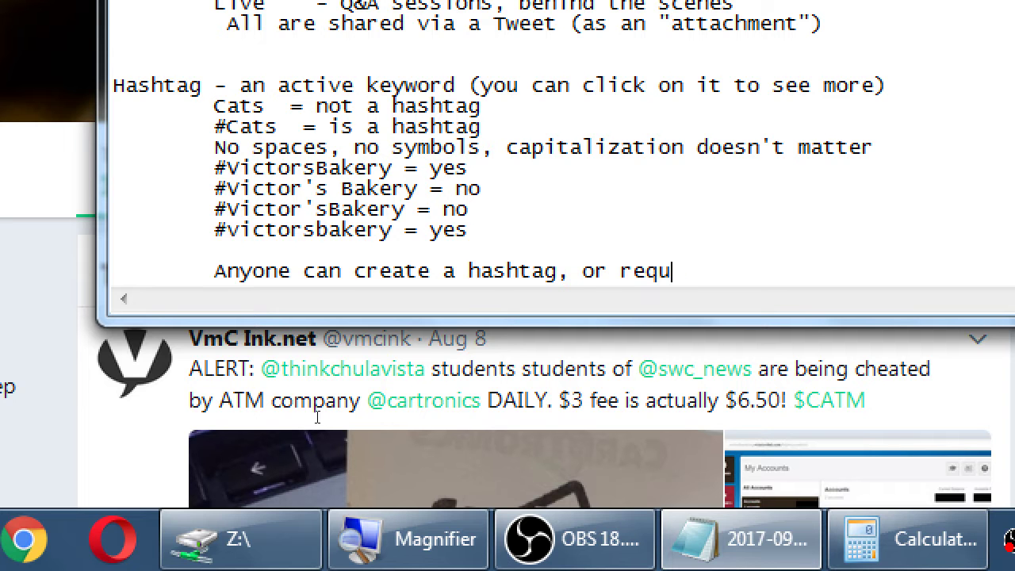
{"action": "key", "text": "BackSpace"}
{"action": "key", "text": "BackSpace"}
{"action": "key", "text": "BackSpace"}
{"action": "type", "text": "se"}
{"action": "key", "text": "BackSpace"}
{"action": "key", "text": "BackSpace"}
{"action": "type", "text": "use another hashta"}
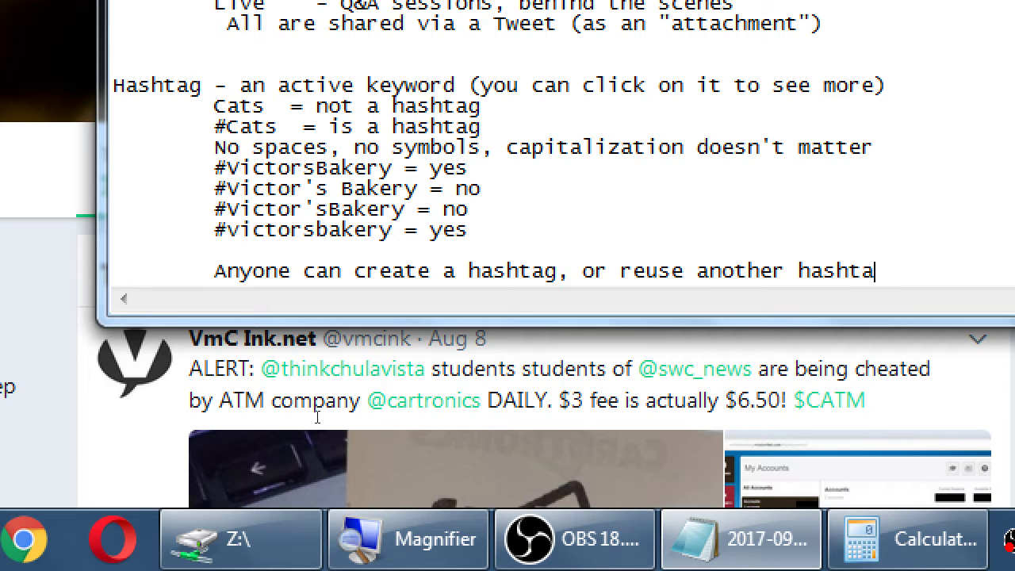
{"action": "type", "text": "s"}
Add the example '#SB40' below the note and select it
{"action": "key", "text": "Return"}
{"action": "key", "text": "Return"}
{"action": "key", "text": "Tab"}
{"action": "type", "text": "#SB40"}
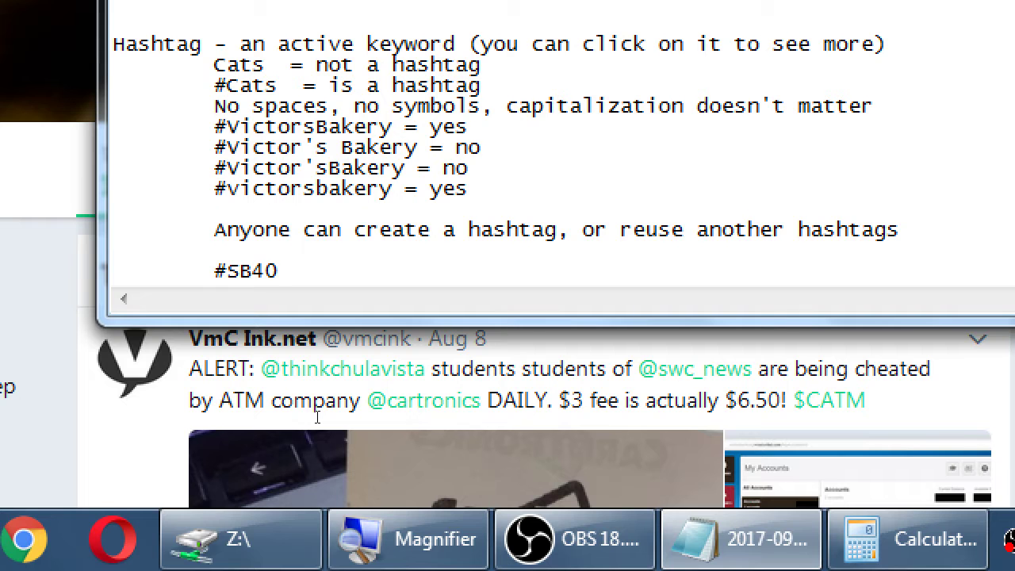
{"action": "key", "text": "Left"}
{"action": "key", "text": "Left"}
{"action": "key", "text": "Right"}
{"action": "key", "text": "Right"}
{"action": "key", "text": "shift+Left"}
{"action": "key", "text": "shift+Left"}
{"action": "key", "text": "shift+Left"}
{"action": "key", "text": "shift+Left"}
{"action": "key", "text": "shift+Left"}
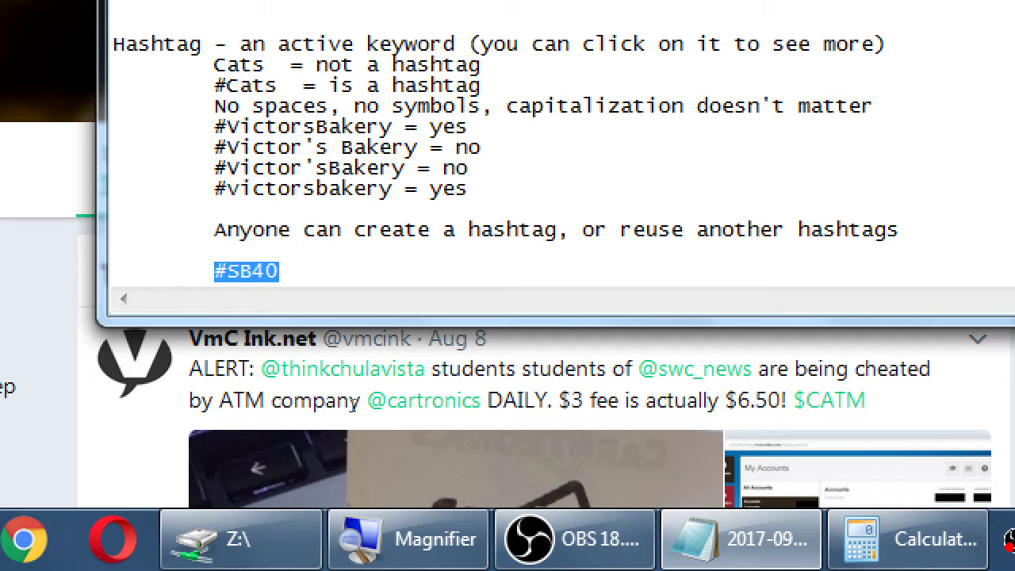
Highlight the #SB40 example once more, then deselect it
{"action": "key", "text": "Right"}
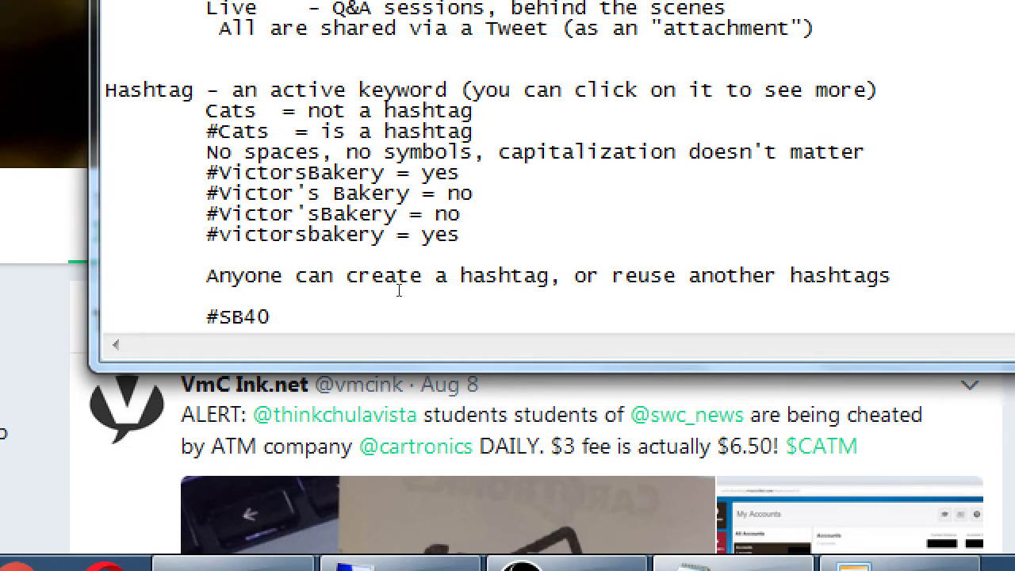
{"action": "key", "text": "Up"}
{"action": "key", "text": "Up"}
{"action": "key", "text": "Up"}
{"action": "key", "text": "Up"}
{"action": "key", "text": "Up"}
{"action": "key", "text": "Up"}
{"action": "key", "text": "Up"}
{"action": "key", "text": "Up"}
{"action": "key", "text": "Up"}
{"action": "key", "text": "Up"}
{"action": "key", "text": "Up"}
{"action": "key", "text": "Up"}
{"action": "key", "text": "ctrl+End"}
{"action": "key", "text": "ctrl+shift+Left"}
{"action": "key", "text": "shift+Left"}
{"action": "key", "text": "Right"}
Insert the indented line 'Don't make your hashtag' above #SB40
{"action": "key", "text": "Up"}
{"action": "key", "text": "Tab"}
{"action": "type", "text": "Don't make"}
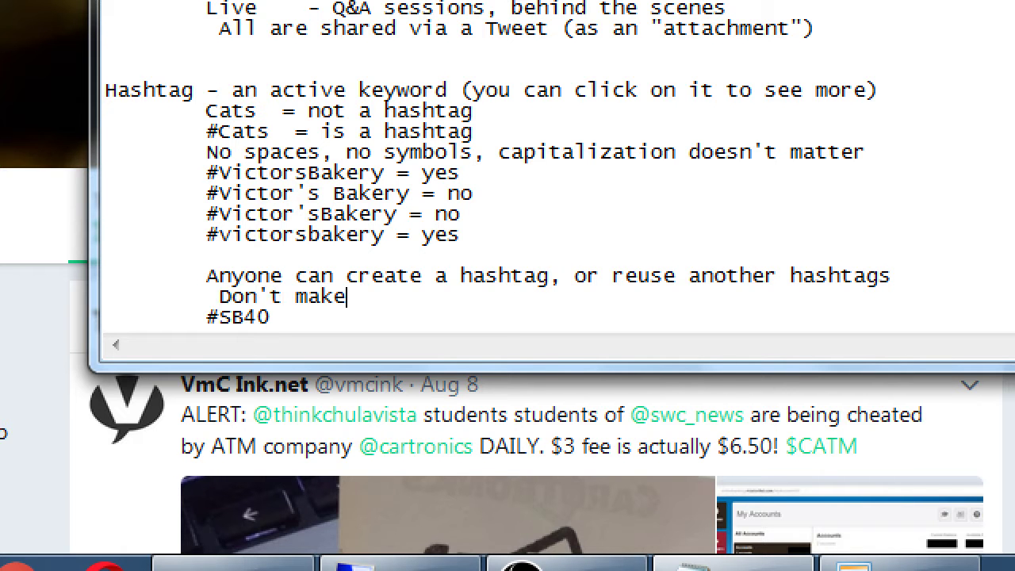
{"action": "type", "text": "yor"}
{"action": "key", "text": "BackSpace"}
{"action": "key", "text": "BackSpace"}
{"action": "type", "text": "ur has"}
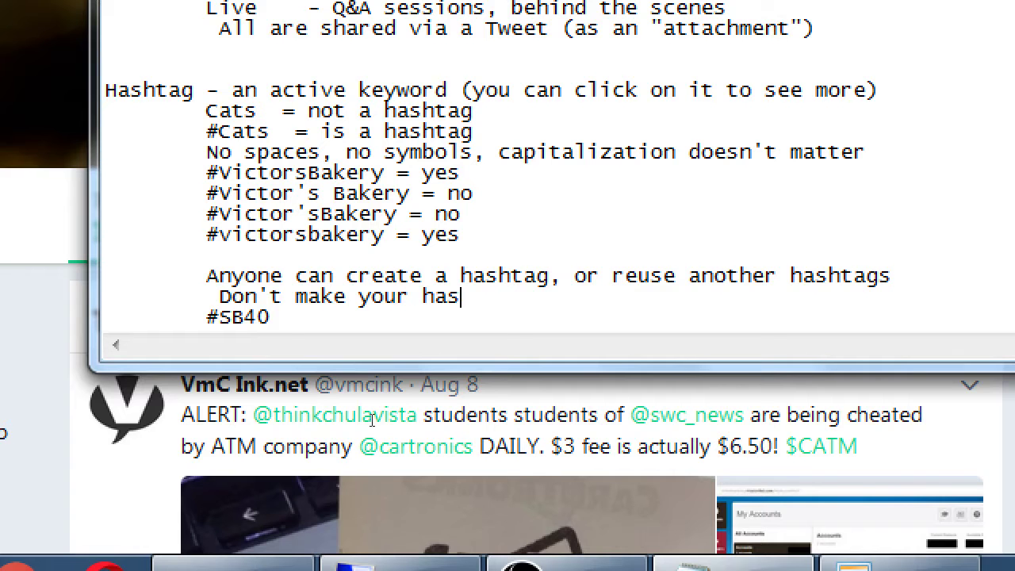
{"action": "type", "text": "htag"}
Select the phrase 'reuse another hashtags' in the reuse note
{"action": "key", "text": "Up"}
{"action": "key", "text": "End"}
{"action": "key", "text": "ctrl+shift+Left"}
{"action": "key", "text": "ctrl+shift+Left"}
{"action": "key", "text": "ctrl+shift+Left"}
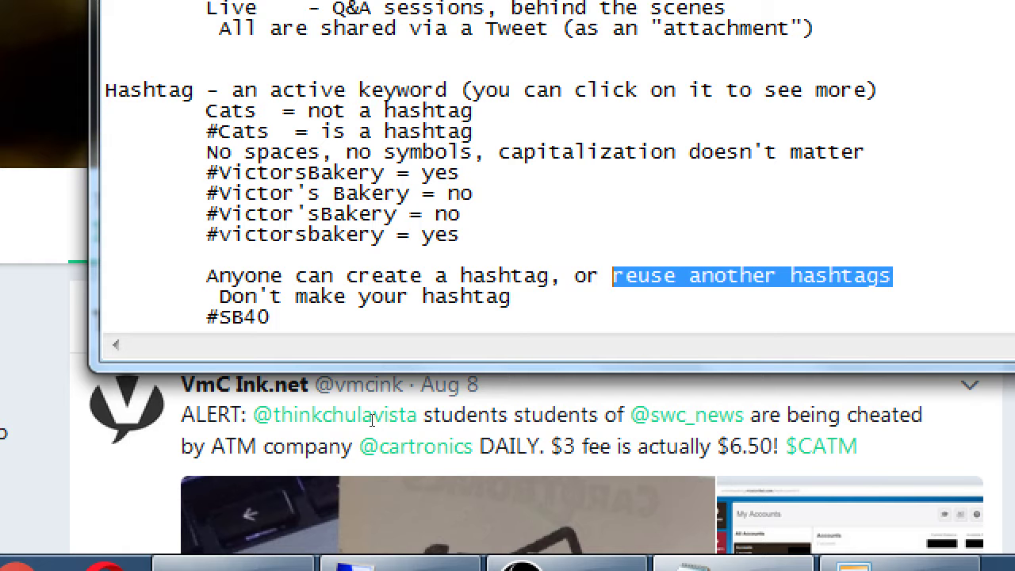
{"action": "key", "text": "super+minus"}
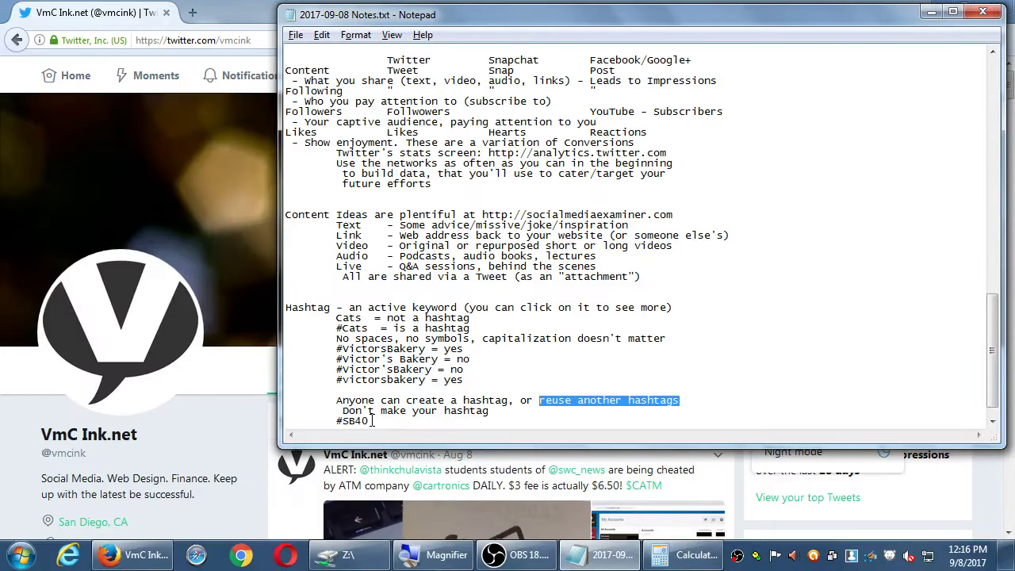
{"action": "left_click", "coordinate": [275, 375]}
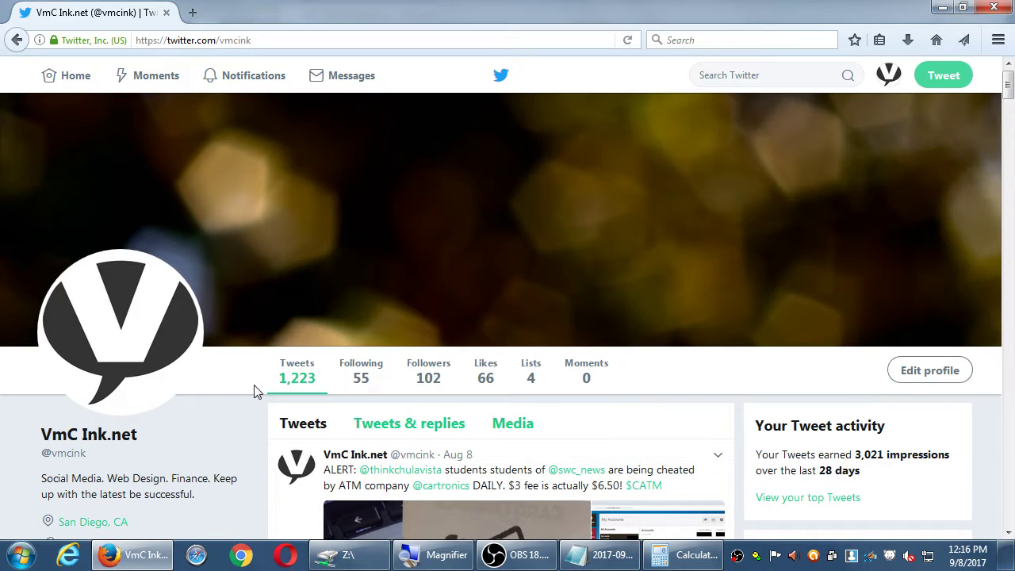
{"action": "scroll", "coordinate": [254, 388], "scroll_direction": "down", "scroll_amount": 4}
{"action": "scroll", "coordinate": [254, 388], "scroll_direction": "up", "scroll_amount": 4}
{"action": "left_click", "coordinate": [62, 83]}
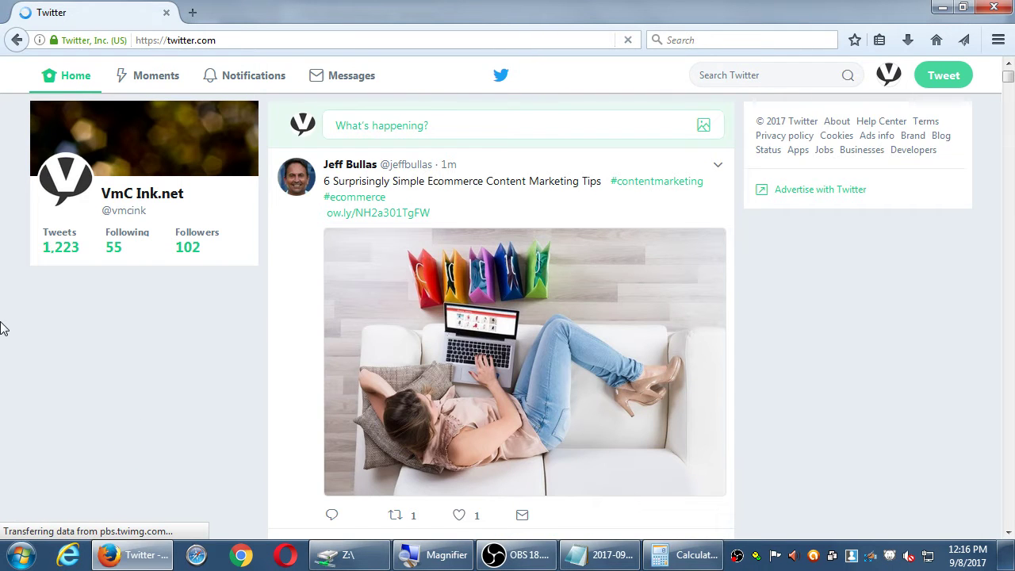
{"action": "scroll", "coordinate": [2, 318], "scroll_direction": "down", "scroll_amount": 2}
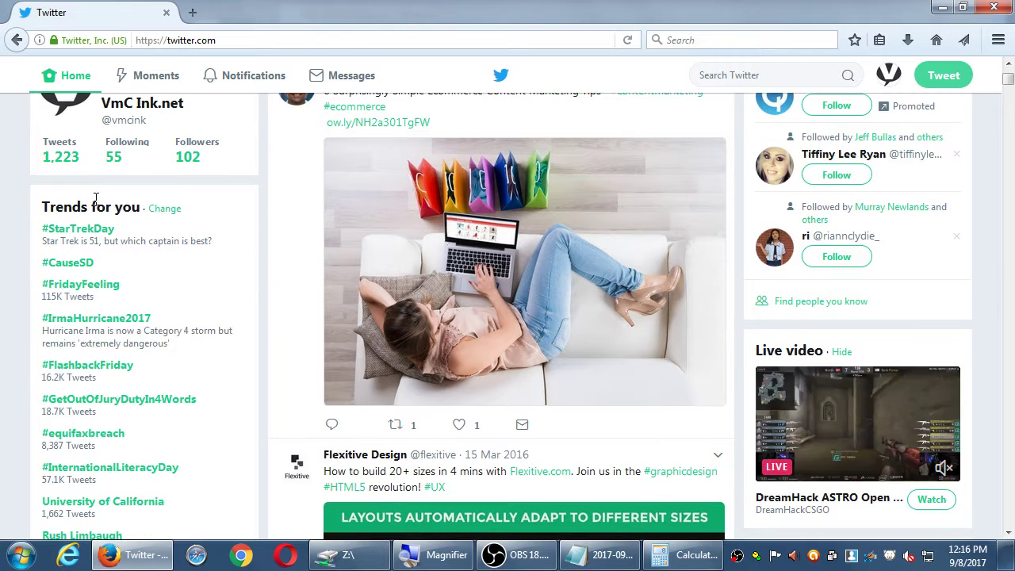
{"action": "scroll", "coordinate": [68, 202], "scroll_direction": "down", "scroll_amount": 2}
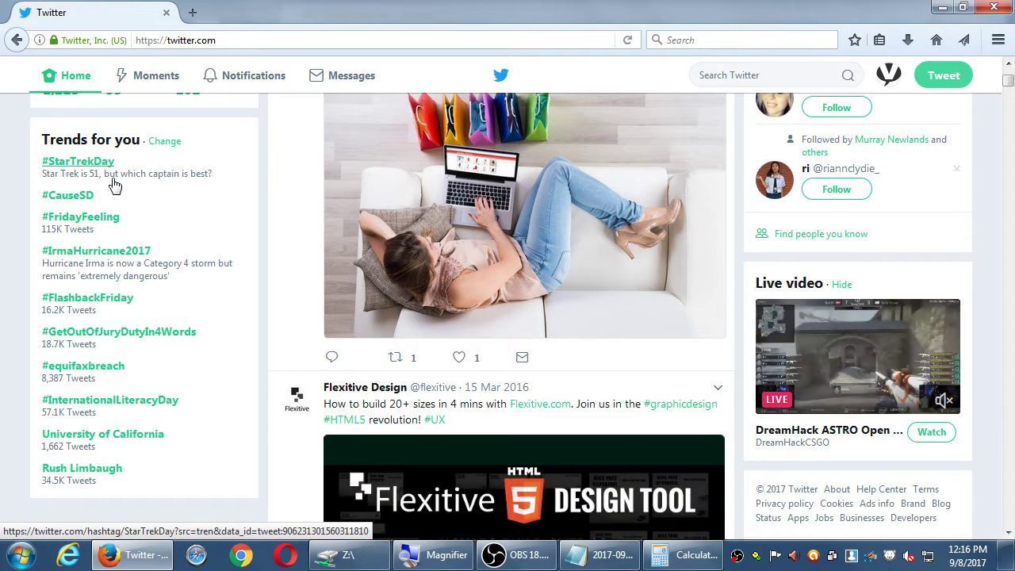
{"action": "key", "text": "super+plus"}
{"action": "scroll", "coordinate": [0, 333], "scroll_direction": "down", "scroll_amount": 2}
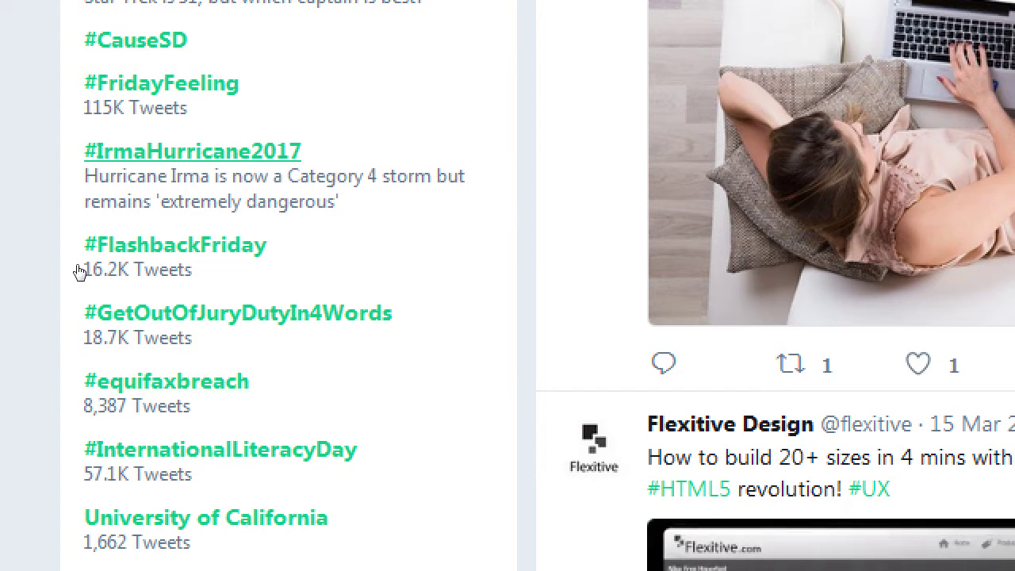
{"action": "scroll", "coordinate": [22, 147], "scroll_direction": "up", "scroll_amount": 1}
{"action": "scroll", "coordinate": [22, 146], "scroll_direction": "up", "scroll_amount": 1}
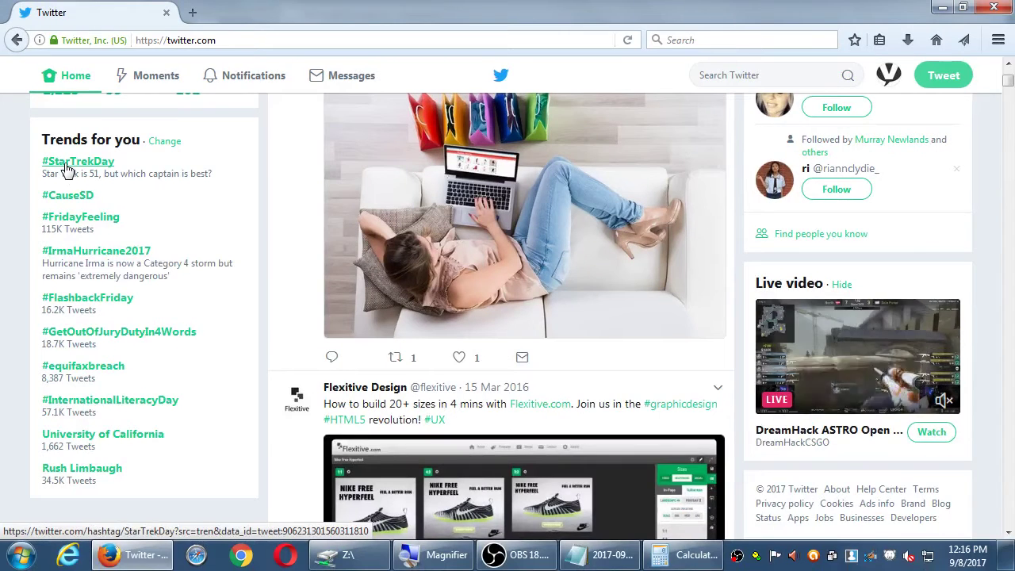
{"action": "left_click", "coordinate": [134, 157]}
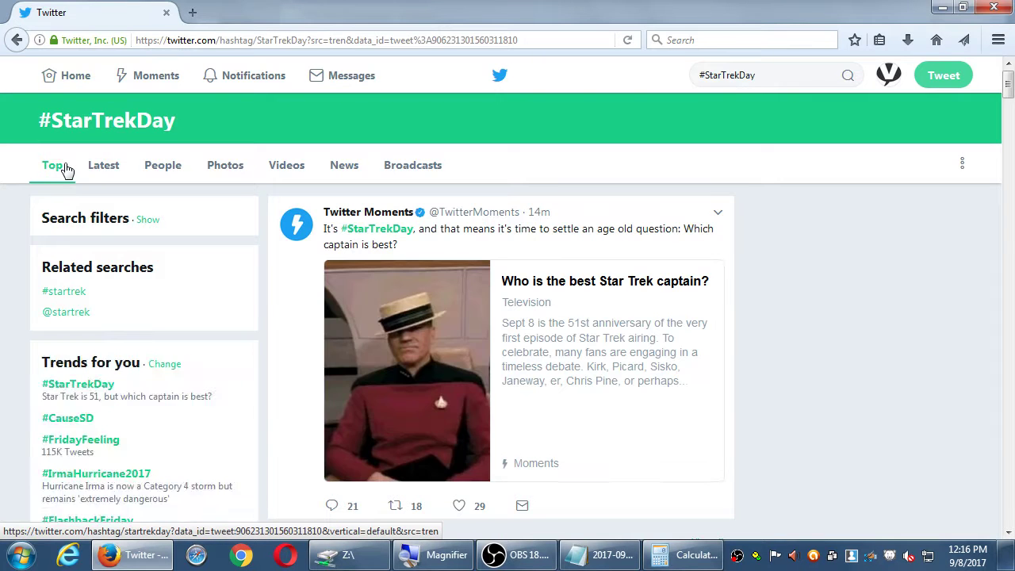
{"action": "scroll", "coordinate": [287, 197], "scroll_direction": "down", "scroll_amount": 5}
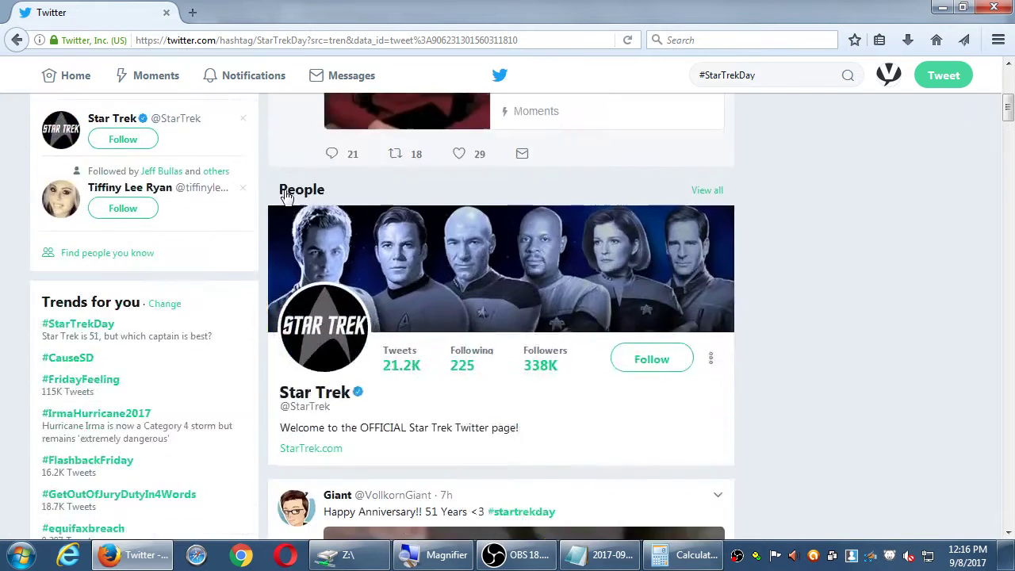
{"action": "scroll", "coordinate": [286, 197], "scroll_direction": "down", "scroll_amount": 13}
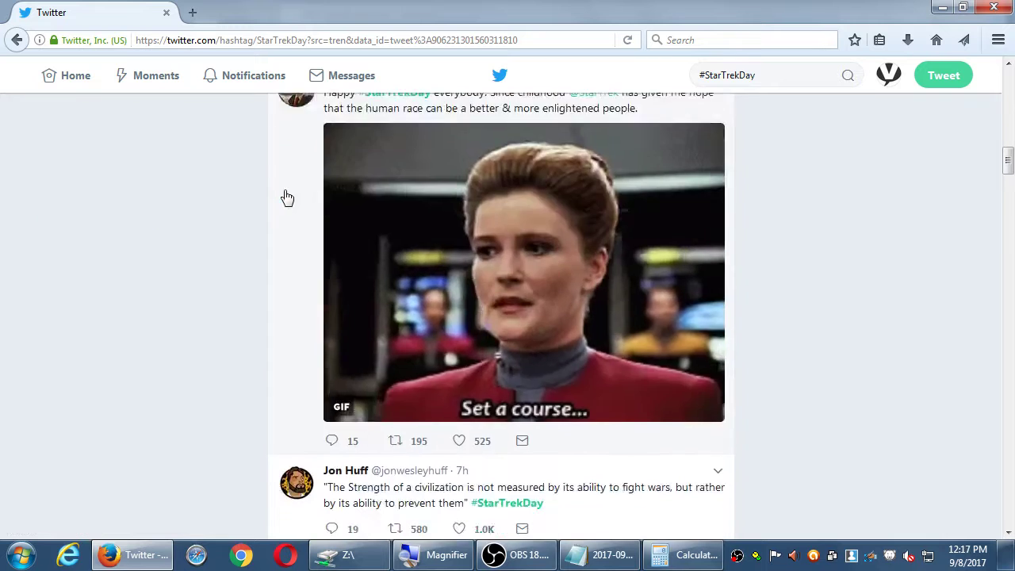
{"action": "scroll", "coordinate": [288, 197], "scroll_direction": "down", "scroll_amount": 6}
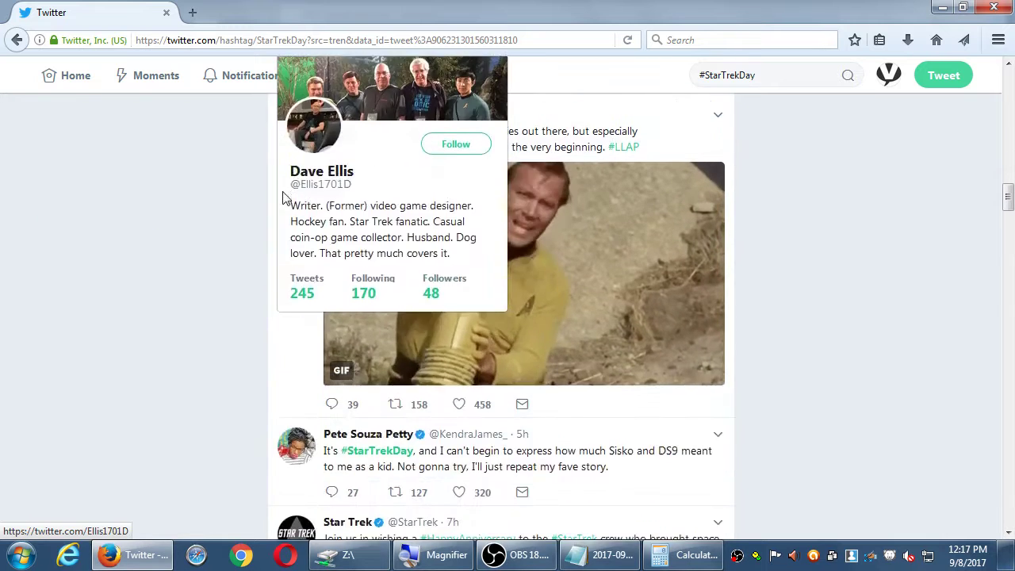
{"action": "scroll", "coordinate": [198, 236], "scroll_direction": "down", "scroll_amount": 12}
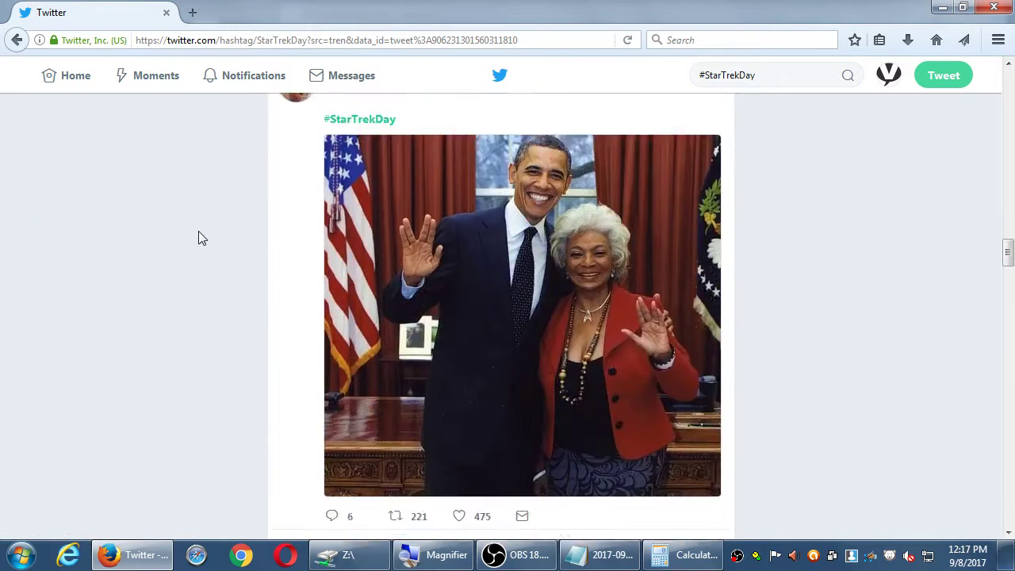
{"action": "scroll", "coordinate": [202, 238], "scroll_direction": "down", "scroll_amount": 4}
{"action": "scroll", "coordinate": [202, 237], "scroll_direction": "up", "scroll_amount": 2}
{"action": "scroll", "coordinate": [199, 233], "scroll_direction": "up", "scroll_amount": 3}
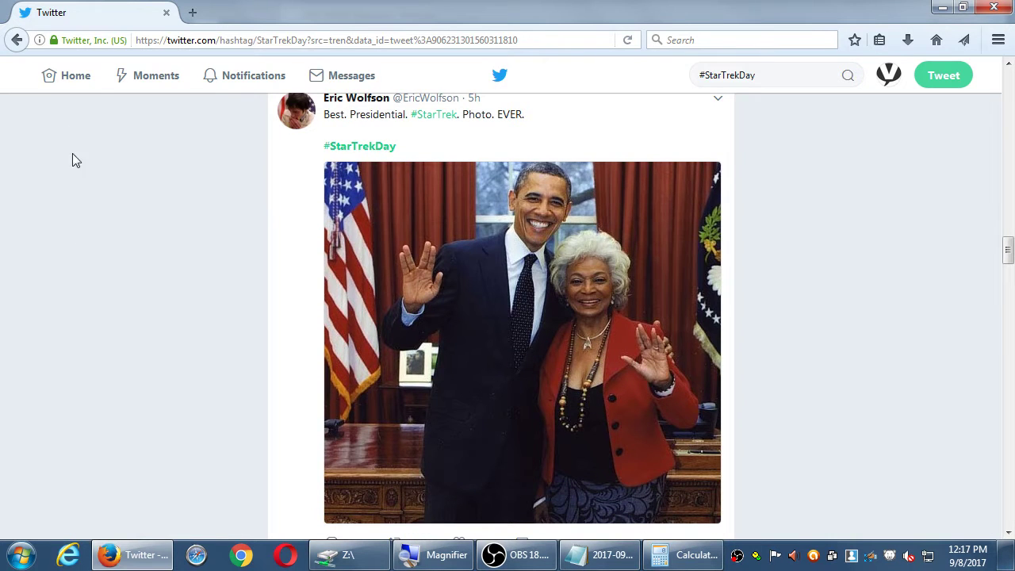
{"action": "left_click", "coordinate": [16, 40]}
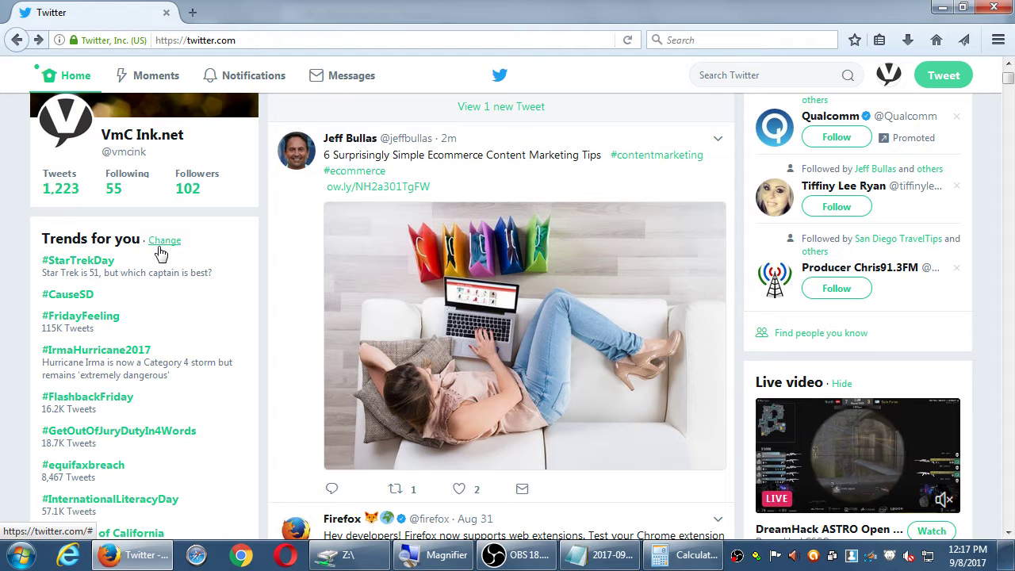
{"action": "scroll", "coordinate": [161, 252], "scroll_direction": "down", "scroll_amount": 2}
{"action": "scroll", "coordinate": [584, 129], "scroll_direction": "up", "scroll_amount": 2}
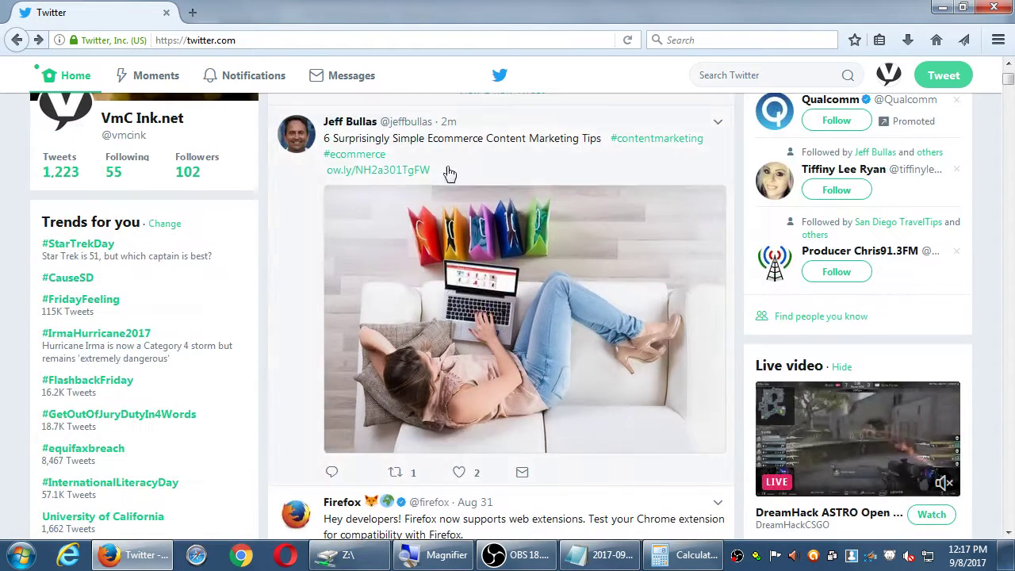
{"action": "left_click", "coordinate": [764, 75]}
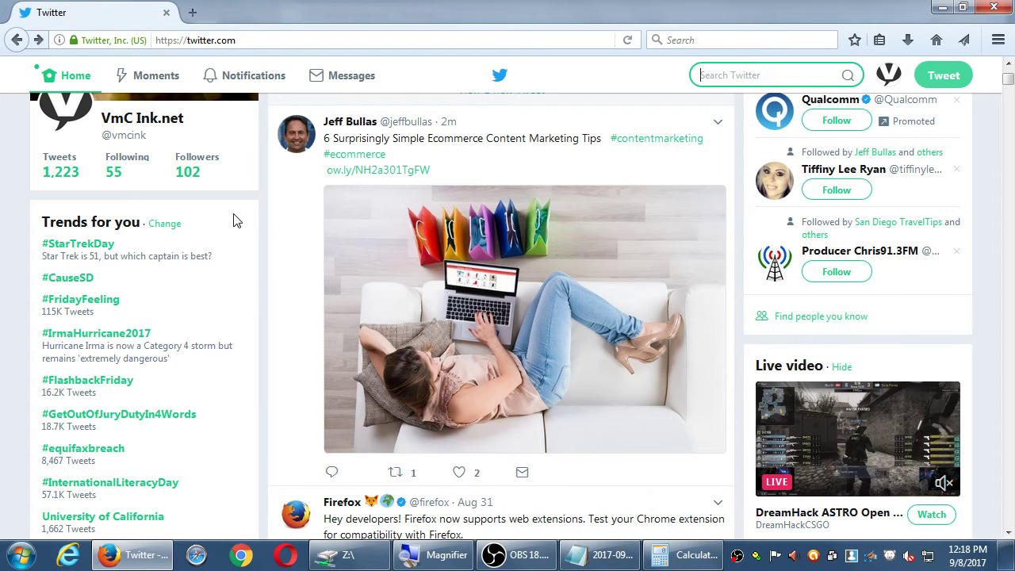
{"action": "scroll", "coordinate": [404, 244], "scroll_direction": "up", "scroll_amount": 2}
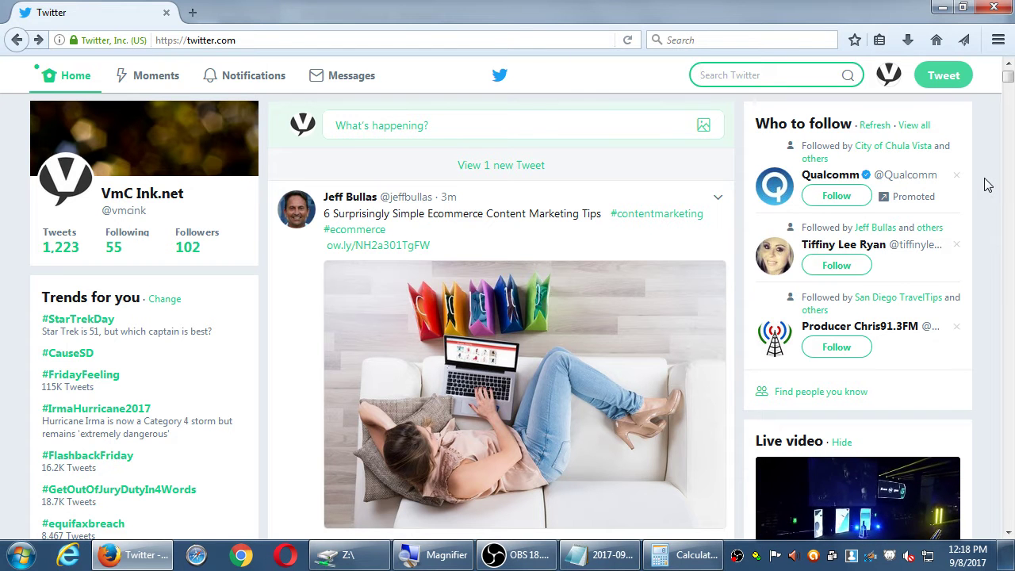
{"action": "key", "text": "slash"}
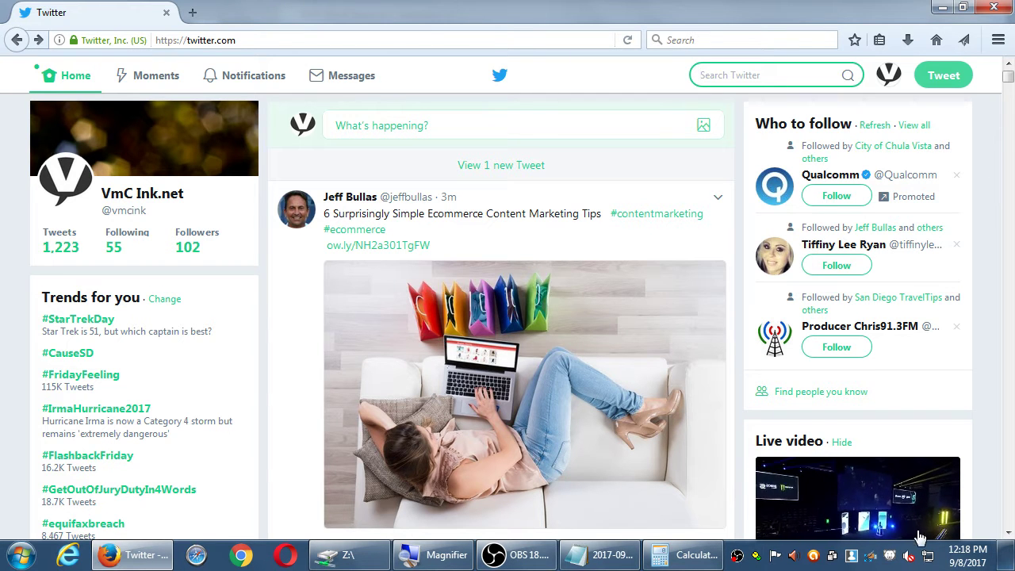
Add the indented line 'Don't go overboard on hashtags' under 'Don't make your hashtag'
{"action": "left_click", "coordinate": [593, 557]}
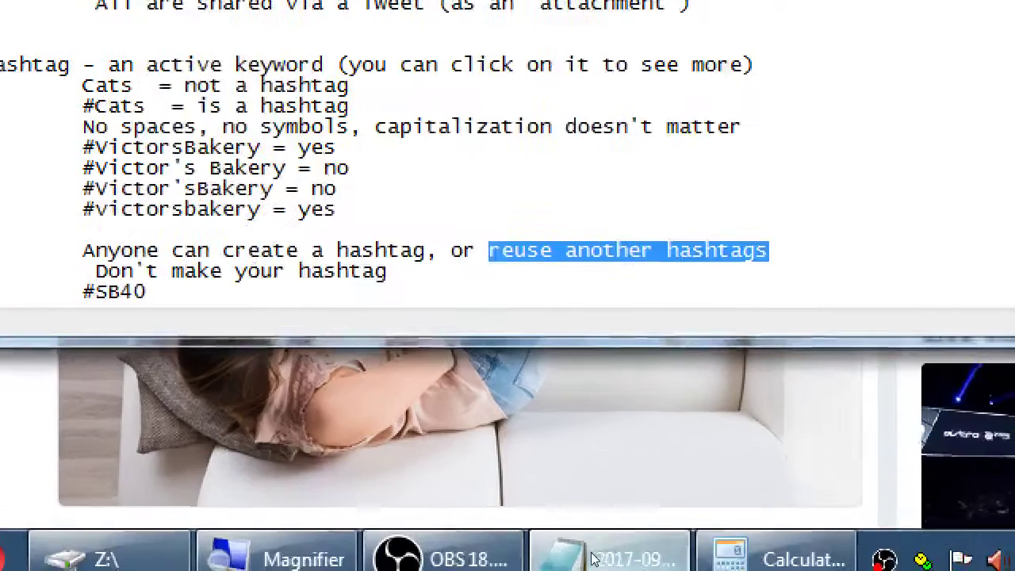
{"action": "key", "text": "ctrl+End"}
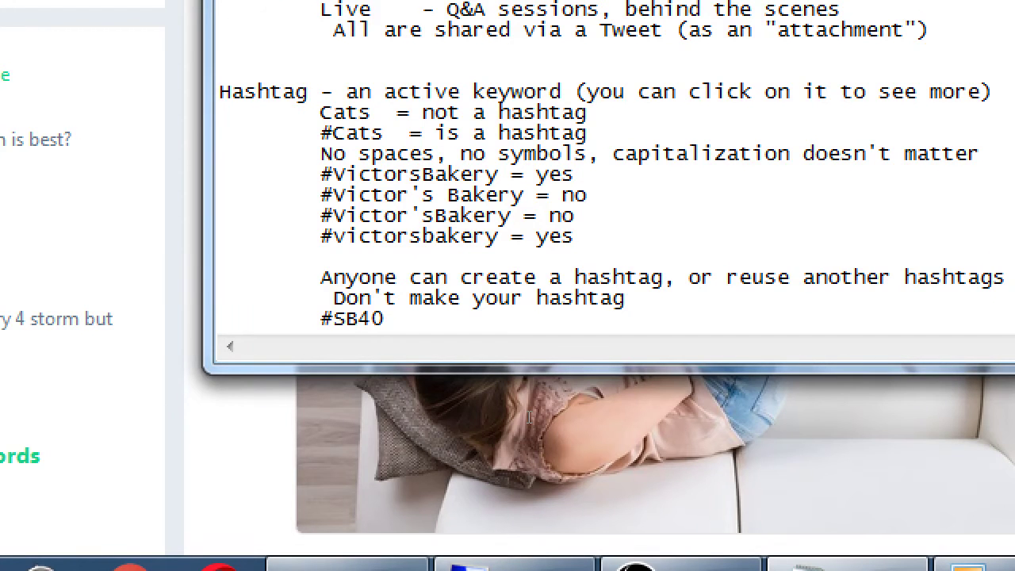
{"action": "key", "text": "Up"}
{"action": "key", "text": "End"}
{"action": "key", "text": "Return"}
{"action": "key", "text": "Tab"}
{"action": "type", "text": "Don't go overboard on hashtags"}
Add the further-indented tip '1 - 3 hashtags is enough. 1 is enough' above #SB40
{"action": "key", "text": "ctrl+End"}
{"action": "key", "text": "Up"}
{"action": "key", "text": "Up"}
{"action": "key", "text": "End"}
{"action": "key", "text": "Return"}
{"action": "key", "text": "Tab"}
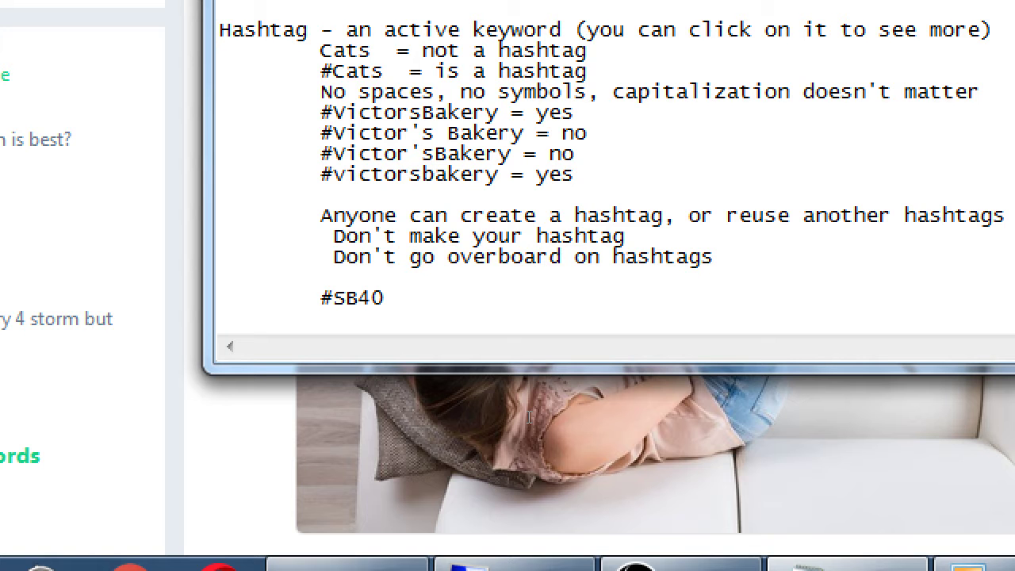
{"action": "left_click", "coordinate": [714, 257]}
{"action": "left_click", "coordinate": [321, 277]}
{"action": "key", "text": "Tab"}
{"action": "type", "text": "1 - 3 hashtags ie"}
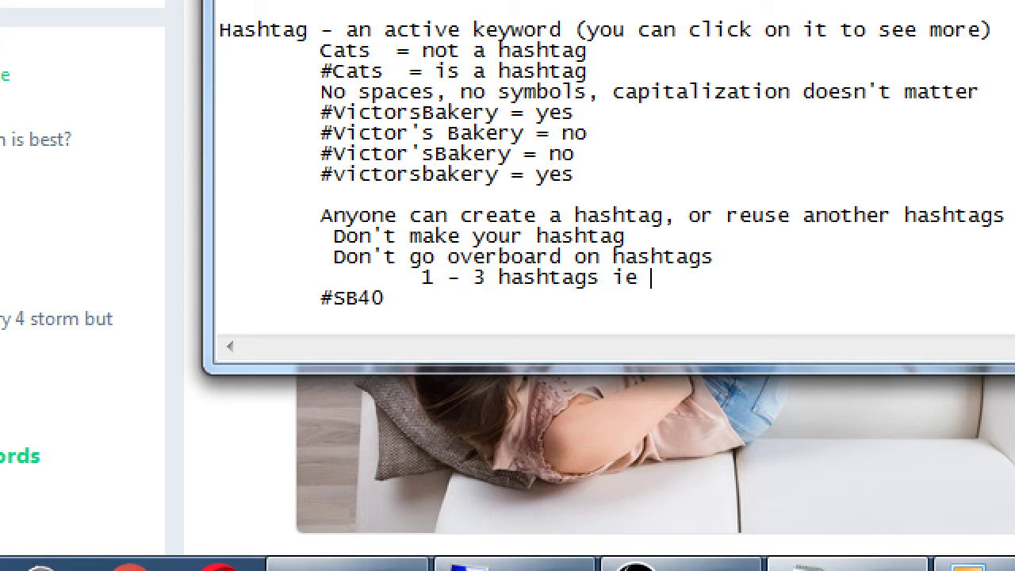
{"action": "key", "text": "BackSpace"}
{"action": "key", "text": "BackSpace"}
{"action": "type", "text": "s enough. 1"}
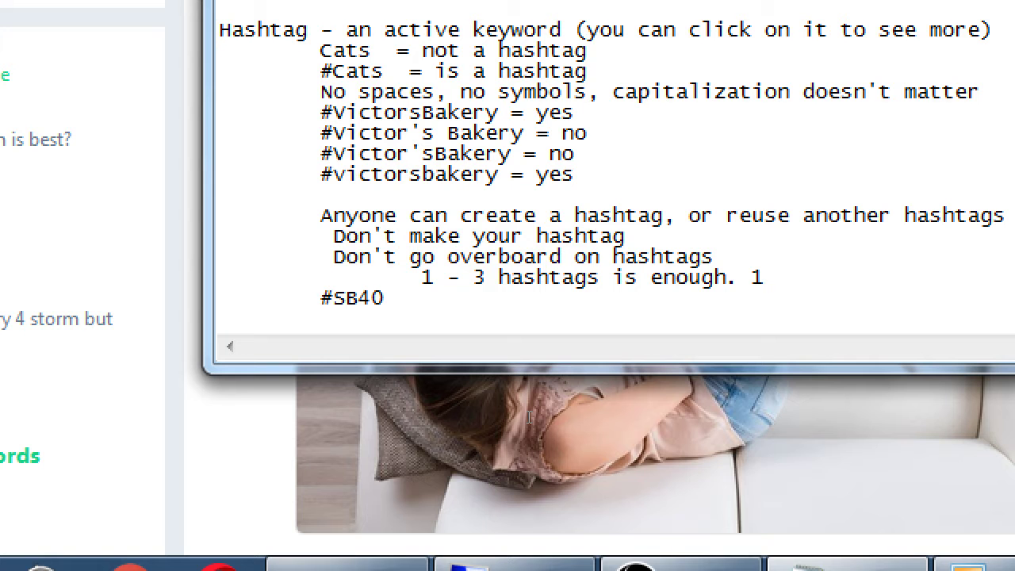
{"action": "type", "text": " is enoug"}
{"action": "key", "text": "BackSpace"}
{"action": "type", "text": "ugh"}
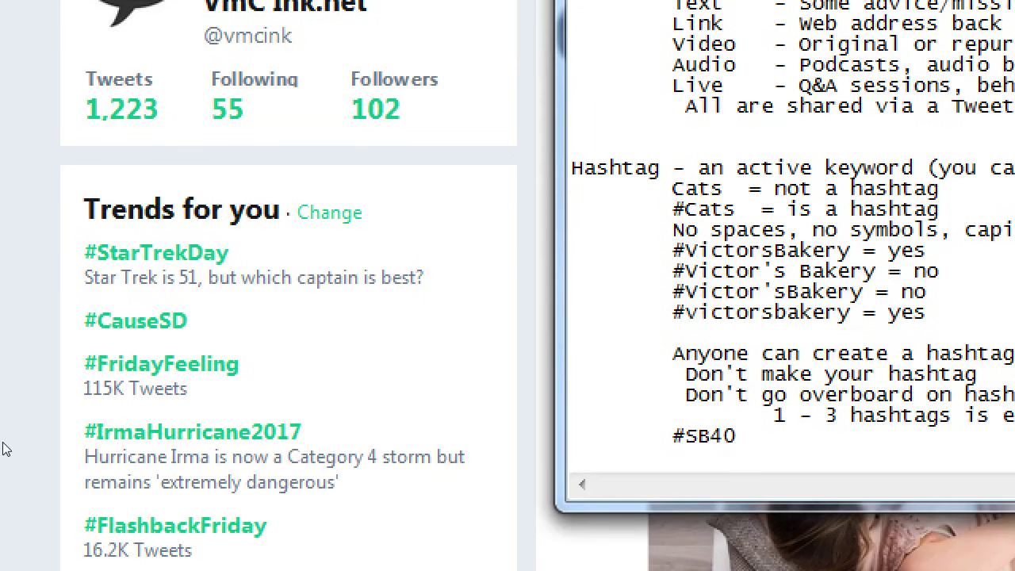
Open the #FridayFeeling trend, scroll through its tweets, and go back to the home feed
{"action": "left_click", "coordinate": [4, 449]}
{"action": "scroll", "coordinate": [5, 507], "scroll_direction": "down", "scroll_amount": 1}
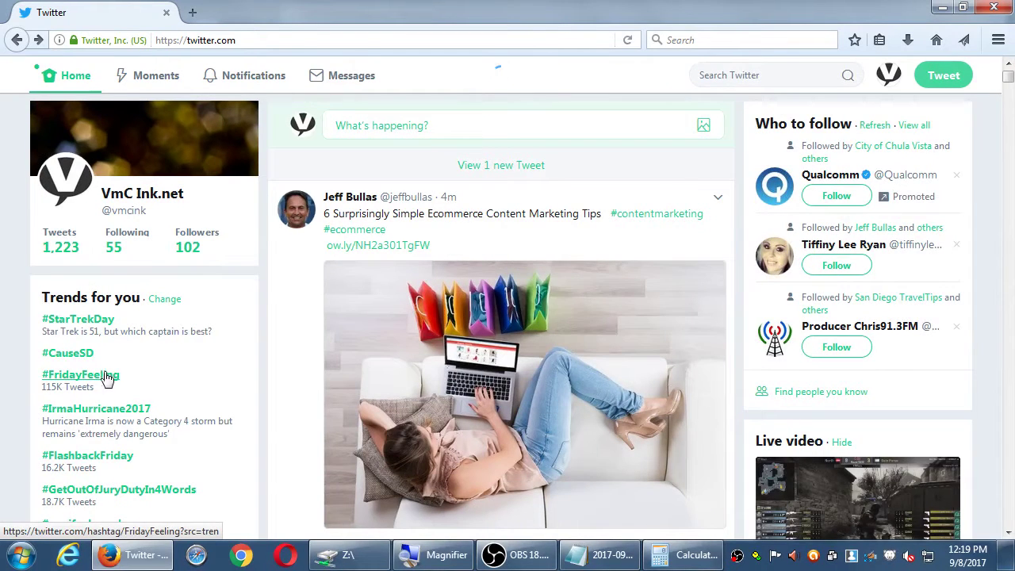
{"action": "left_click", "coordinate": [102, 376]}
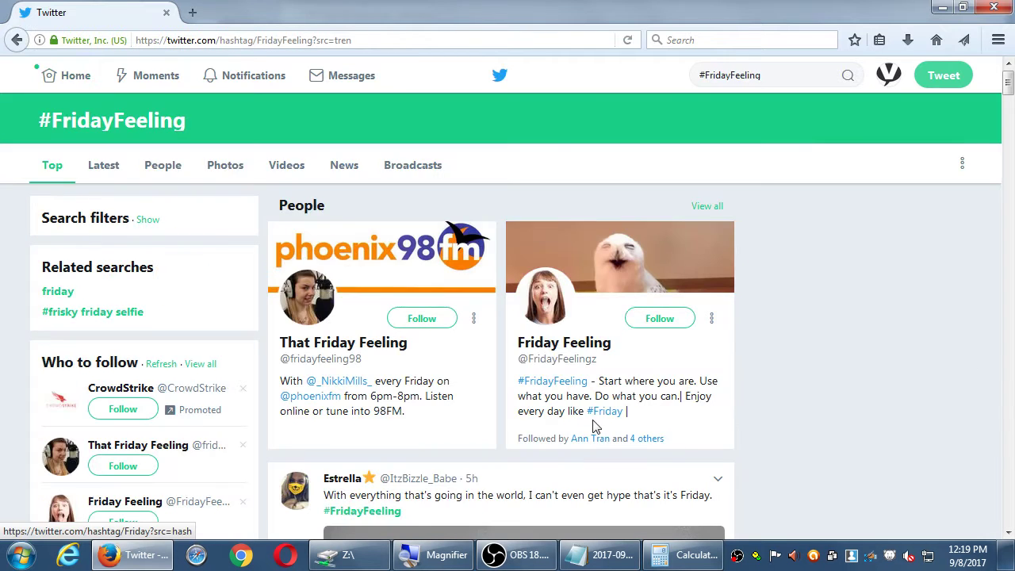
{"action": "scroll", "coordinate": [618, 343], "scroll_direction": "down", "scroll_amount": 1}
{"action": "scroll", "coordinate": [618, 343], "scroll_direction": "down", "scroll_amount": 10}
{"action": "scroll", "coordinate": [701, 355], "scroll_direction": "down", "scroll_amount": 8}
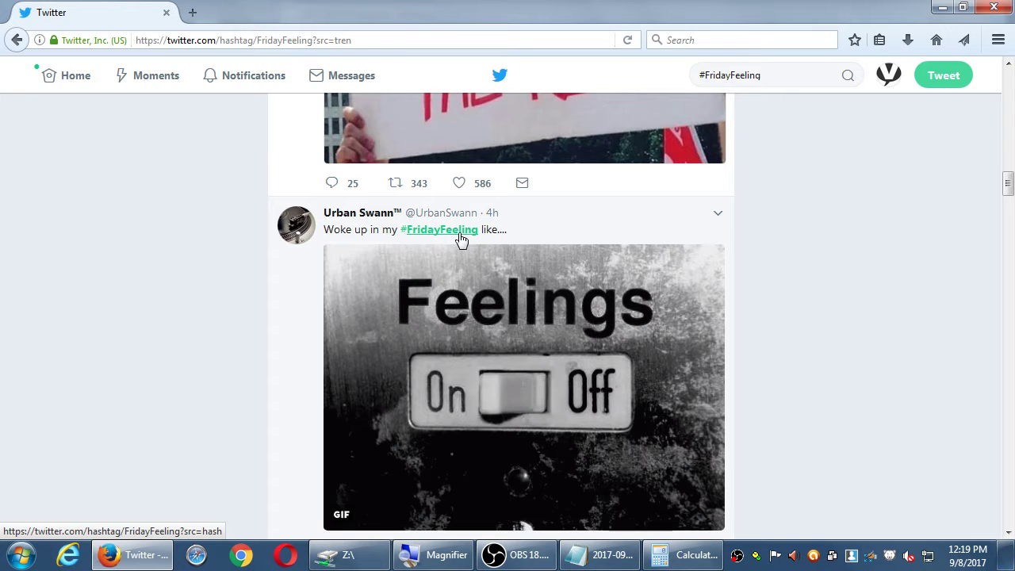
{"action": "scroll", "coordinate": [462, 239], "scroll_direction": "down", "scroll_amount": 5}
{"action": "scroll", "coordinate": [98, 241], "scroll_direction": "down", "scroll_amount": 8}
{"action": "scroll", "coordinate": [100, 240], "scroll_direction": "down", "scroll_amount": 15}
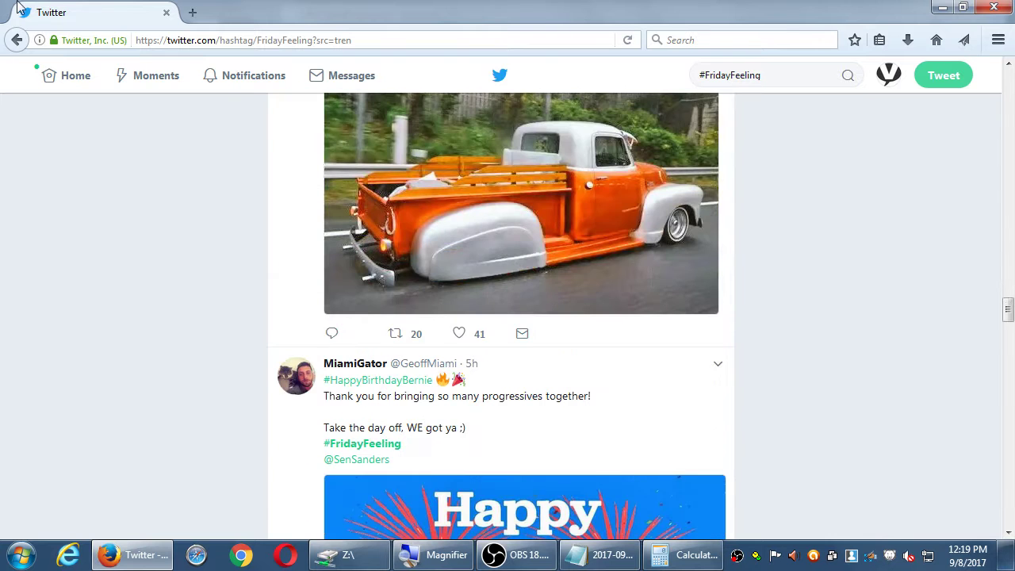
{"action": "left_click", "coordinate": [16, 39]}
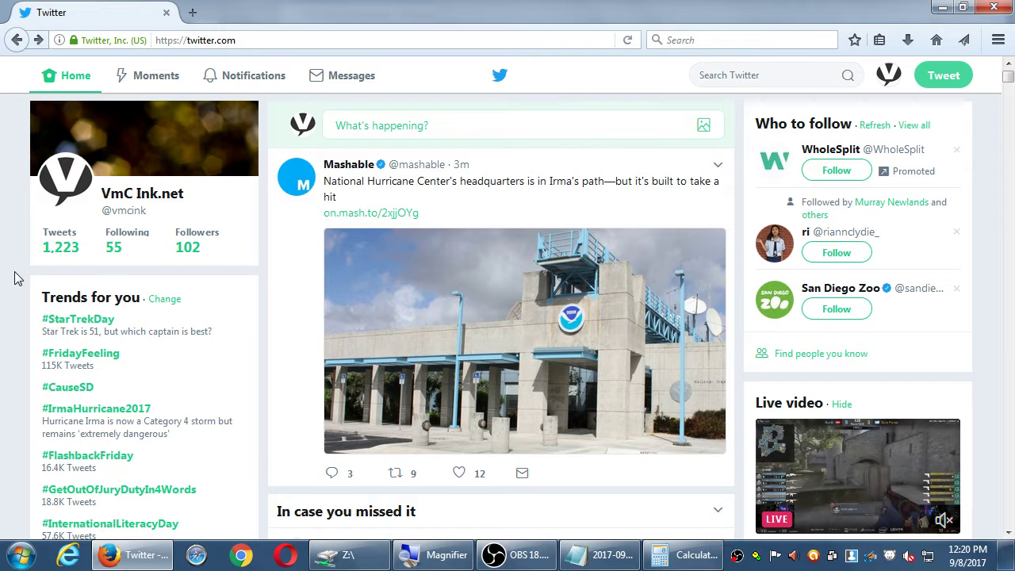
{"action": "scroll", "coordinate": [14, 277], "scroll_direction": "down", "scroll_amount": 3}
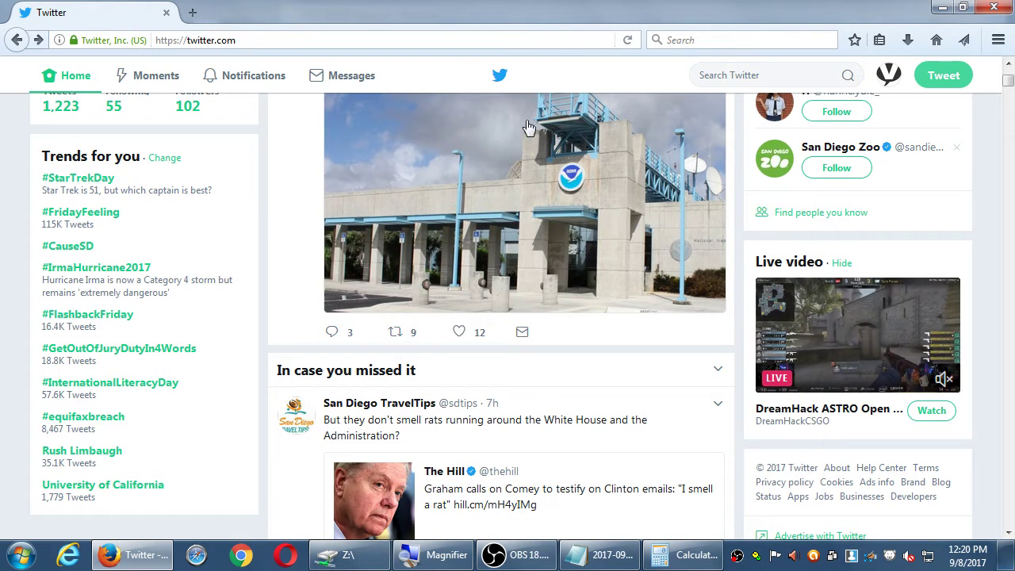
{"action": "left_click_drag", "start_coordinate": [71, 148], "coordinate": [103, 152]}
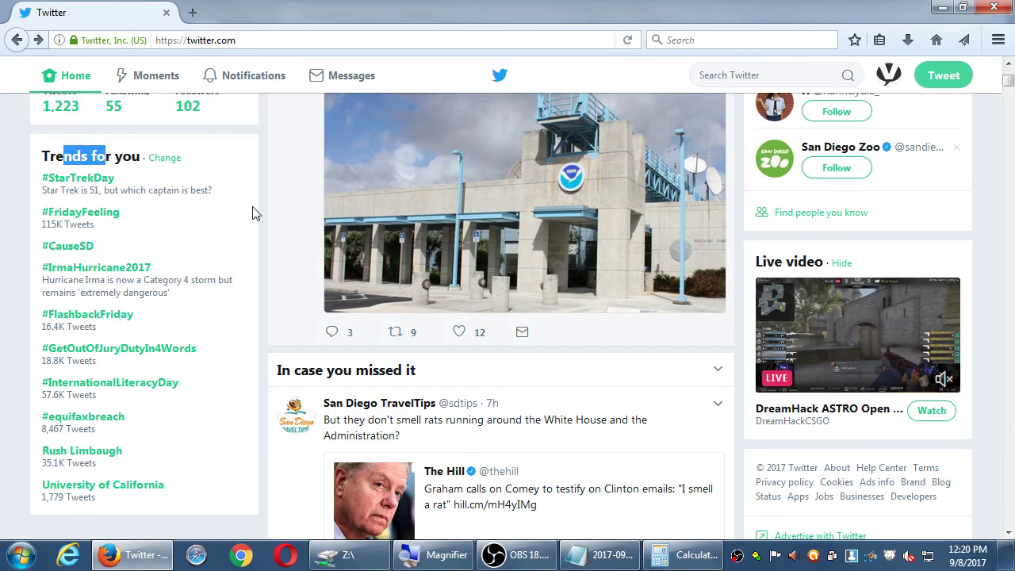
{"action": "left_click", "coordinate": [17, 165]}
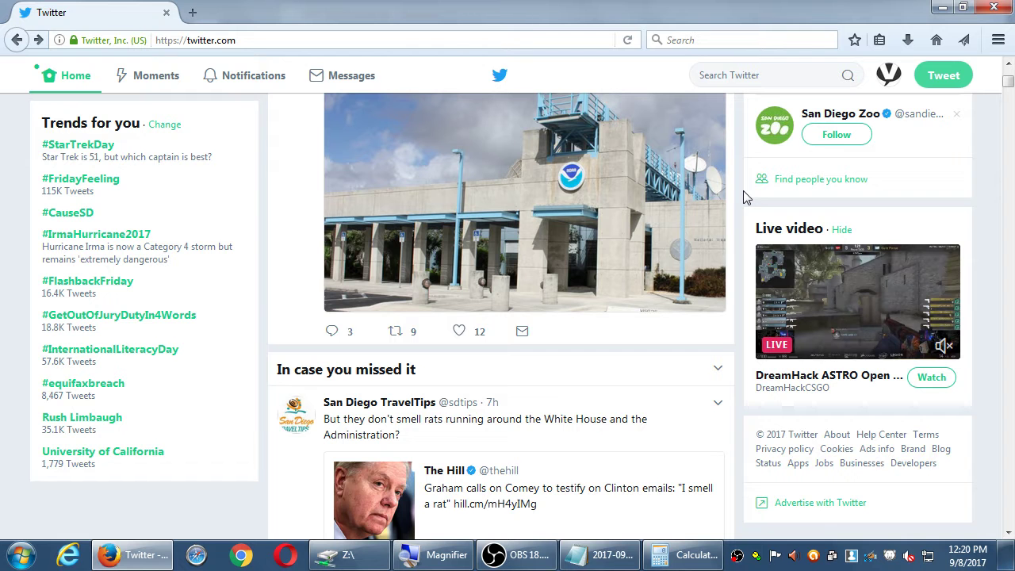
{"action": "scroll", "coordinate": [743, 190], "scroll_direction": "up", "scroll_amount": 3}
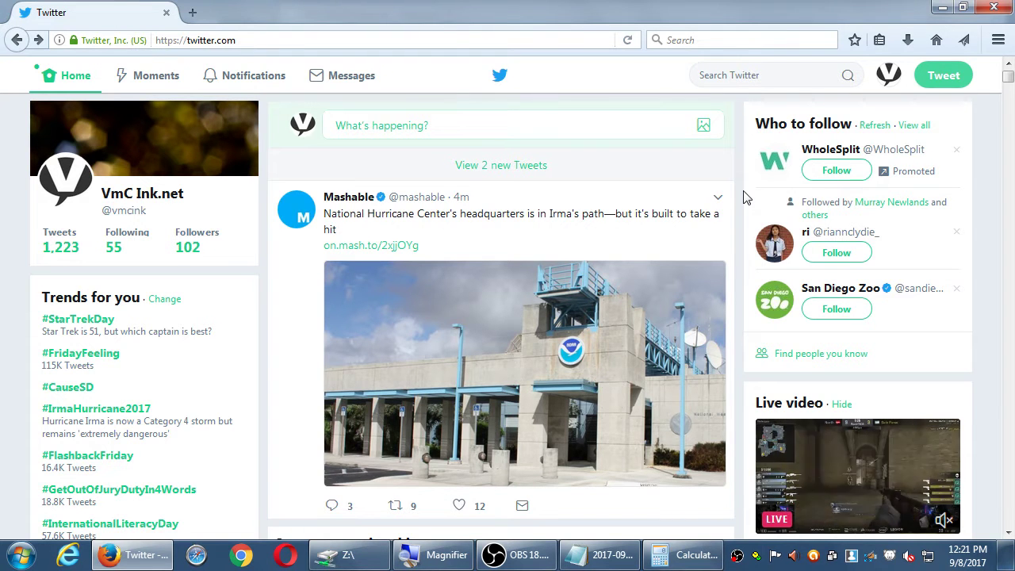
{"action": "left_click", "coordinate": [464, 130]}
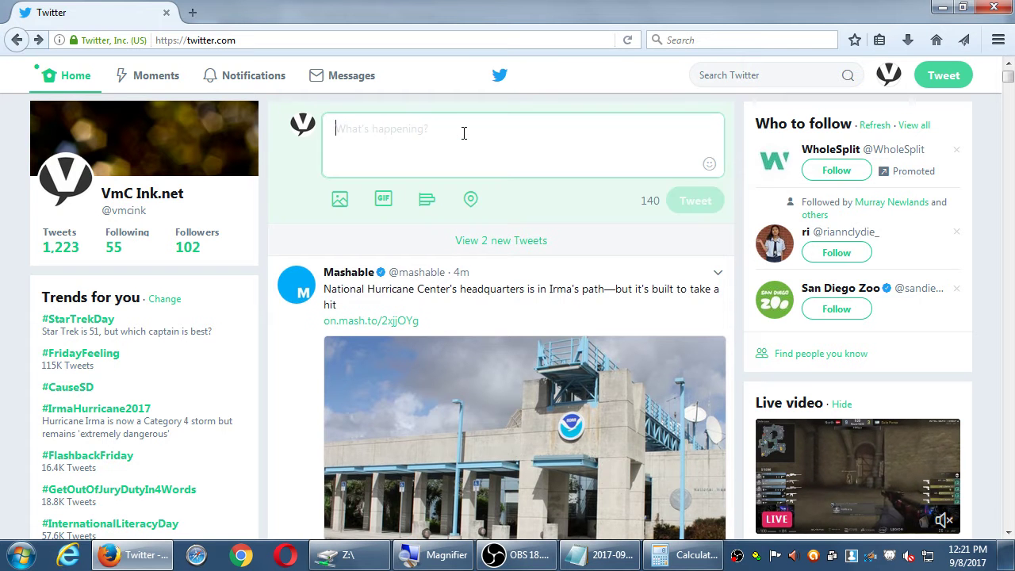
{"action": "type", "text": "#happycat"}
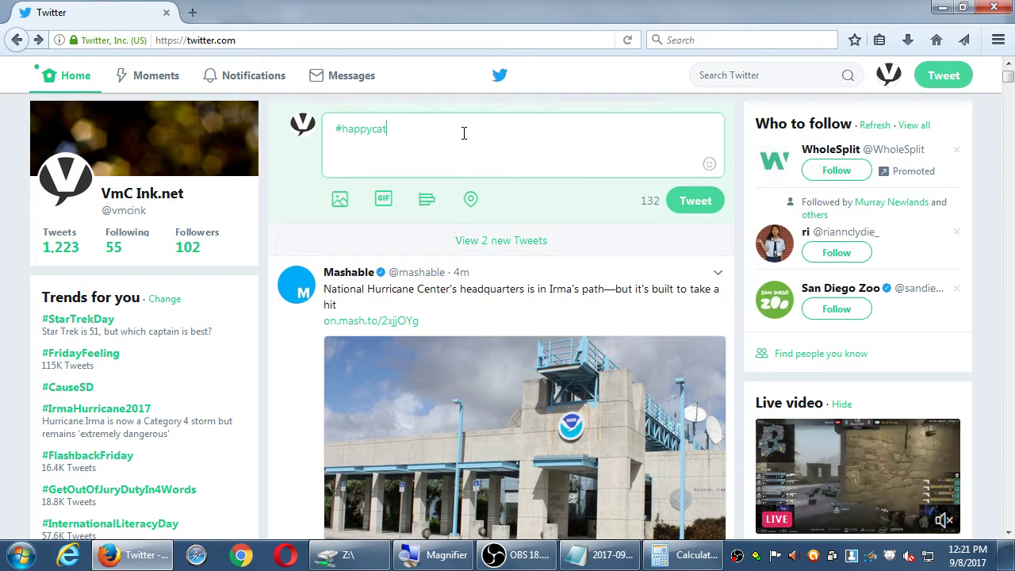
{"action": "type", "text": "blackcat"}
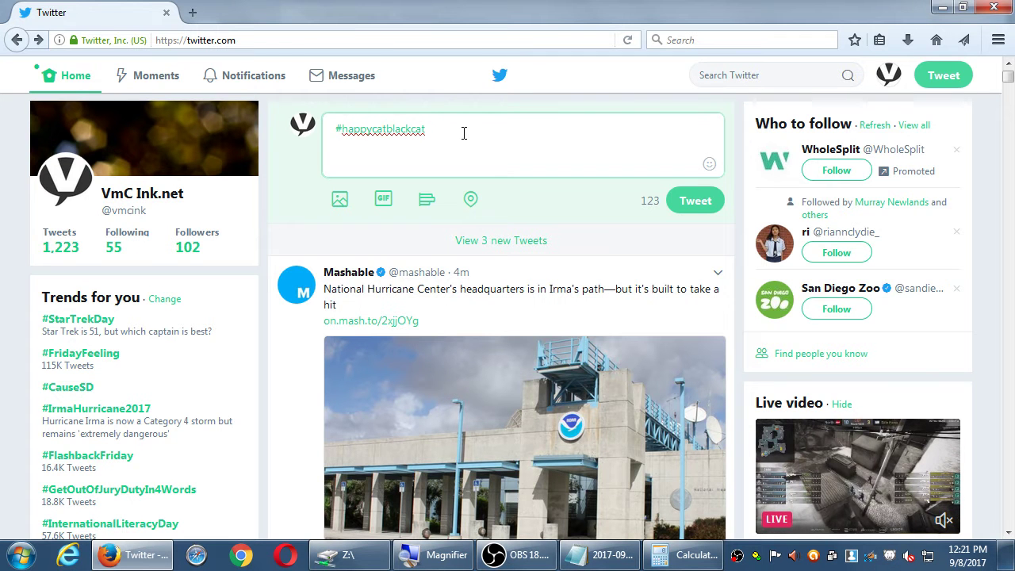
{"action": "key", "text": "ctrl+a"}
{"action": "key", "text": "BackSpace"}
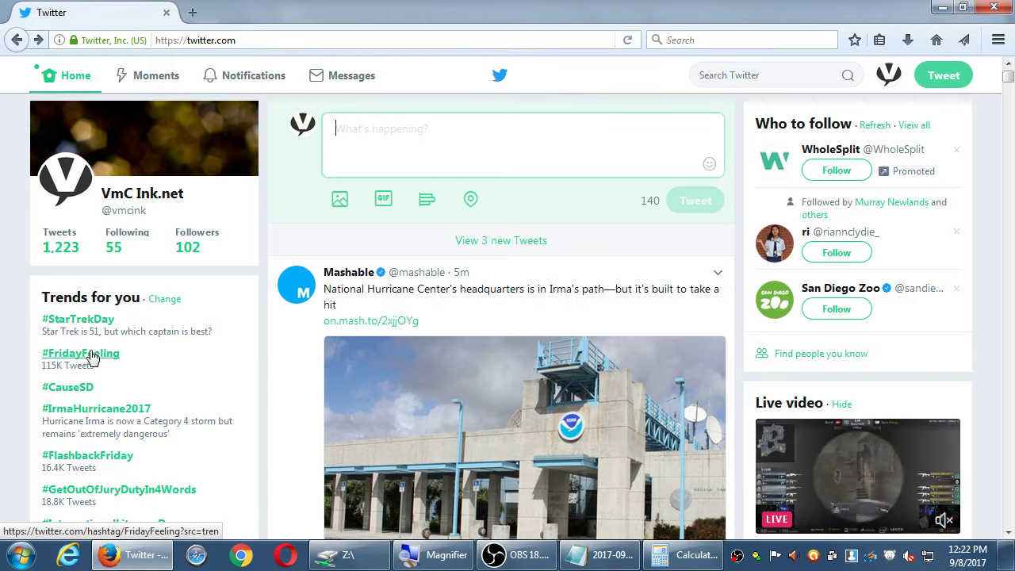
Open the #FridayFeeling results from Trends for you and scroll through its tweets and back up
{"action": "left_click", "coordinate": [151, 333]}
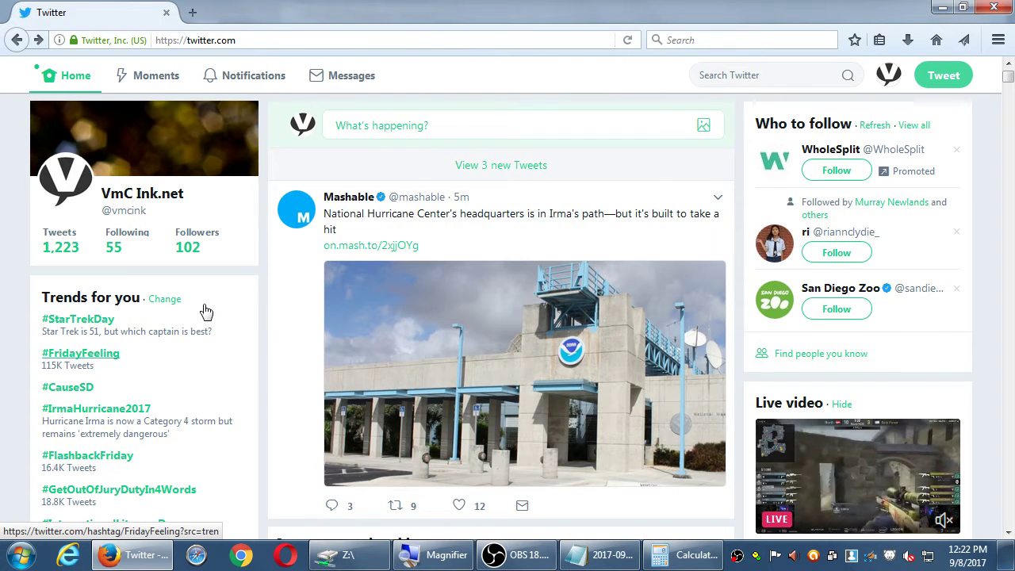
{"action": "scroll", "coordinate": [743, 367], "scroll_direction": "down", "scroll_amount": 3}
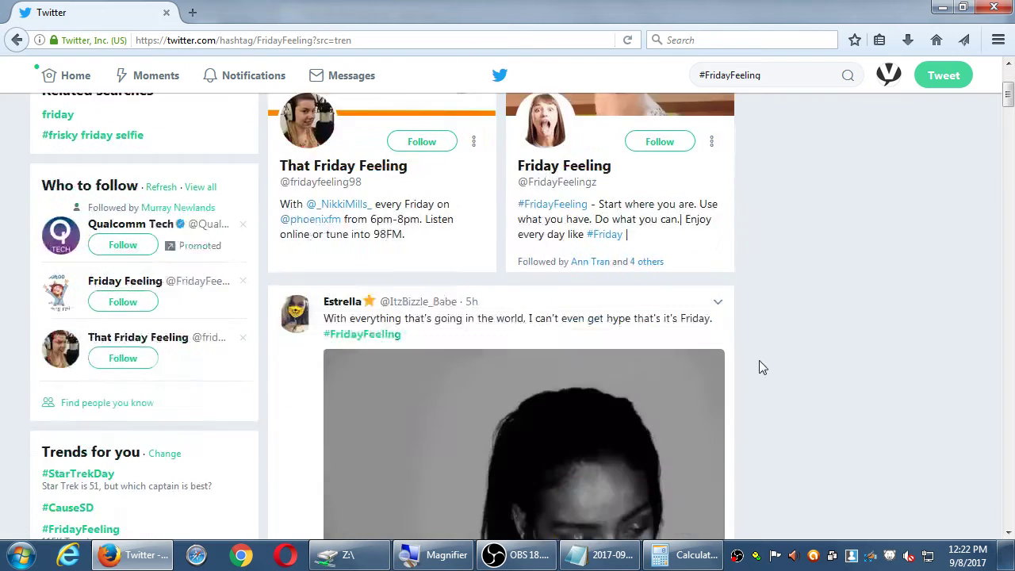
{"action": "scroll", "coordinate": [759, 367], "scroll_direction": "down", "scroll_amount": 8}
{"action": "scroll", "coordinate": [759, 368], "scroll_direction": "up", "scroll_amount": 6}
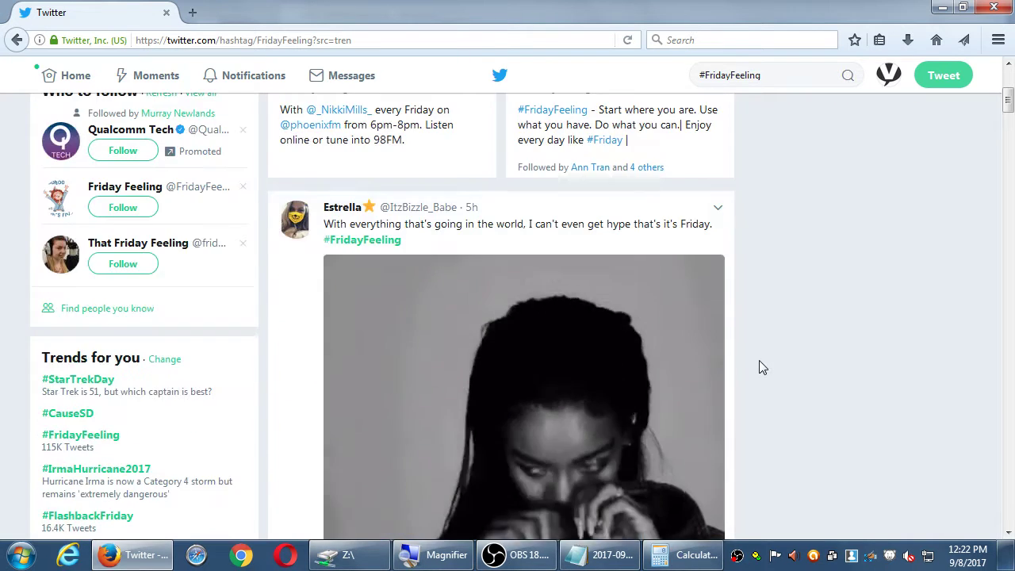
{"action": "scroll", "coordinate": [605, 306], "scroll_direction": "down", "scroll_amount": 3}
{"action": "scroll", "coordinate": [512, 255], "scroll_direction": "up", "scroll_amount": 1}
{"action": "scroll", "coordinate": [511, 256], "scroll_direction": "up", "scroll_amount": 1}
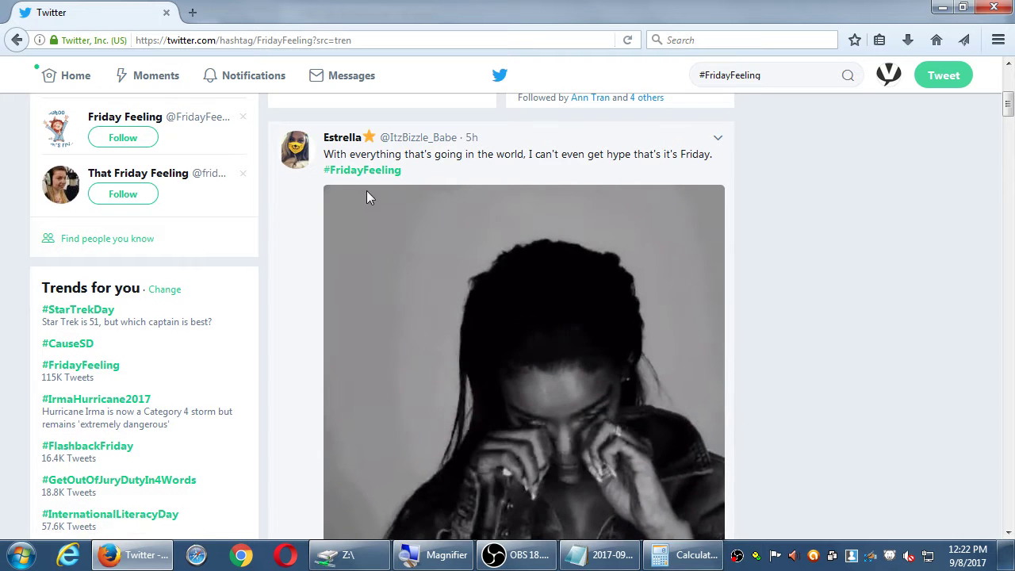
{"action": "scroll", "coordinate": [341, 203], "scroll_direction": "down", "scroll_amount": 1}
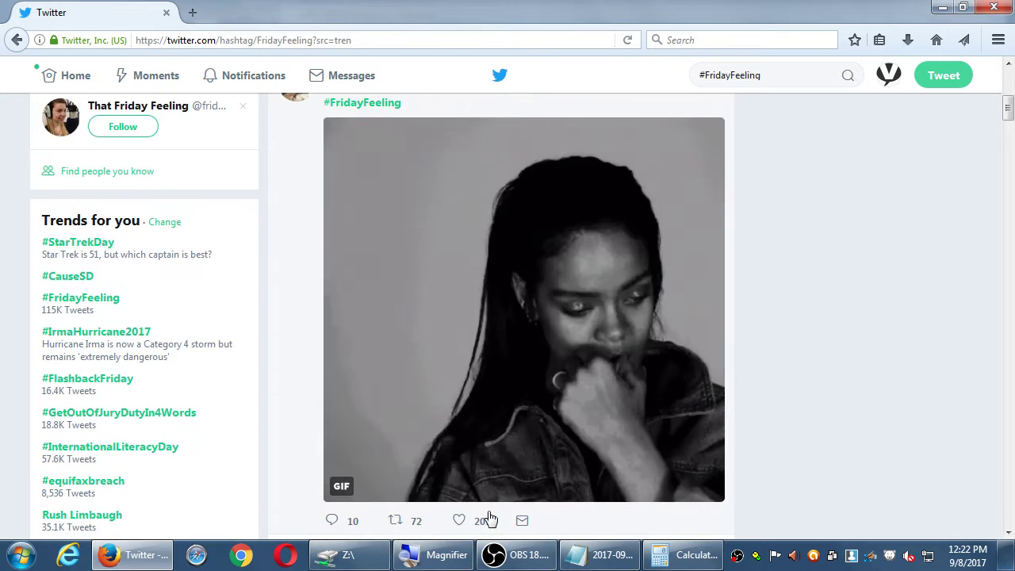
{"action": "scroll", "coordinate": [585, 372], "scroll_direction": "up", "scroll_amount": 2}
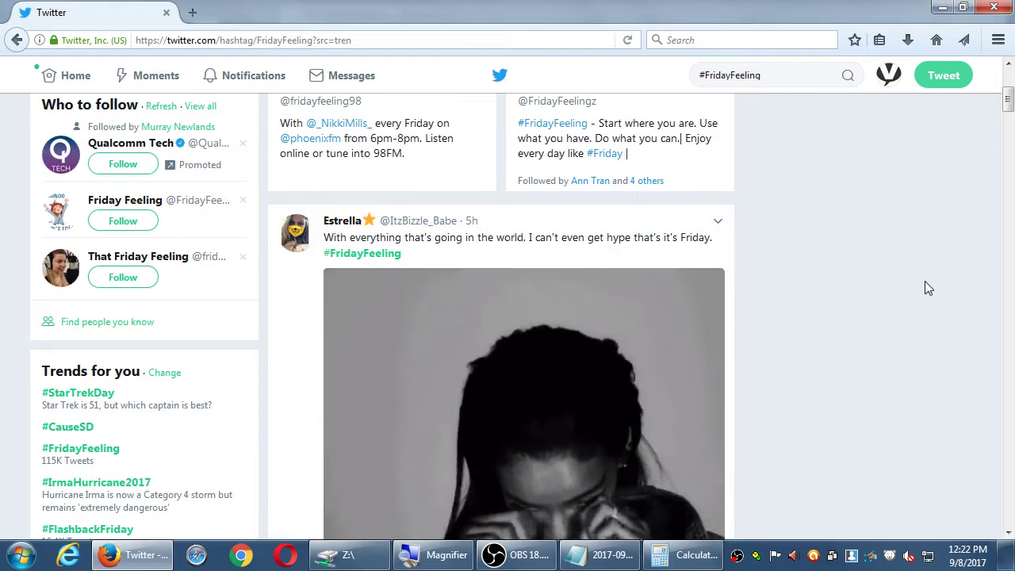
{"action": "scroll", "coordinate": [884, 336], "scroll_direction": "up", "scroll_amount": 3}
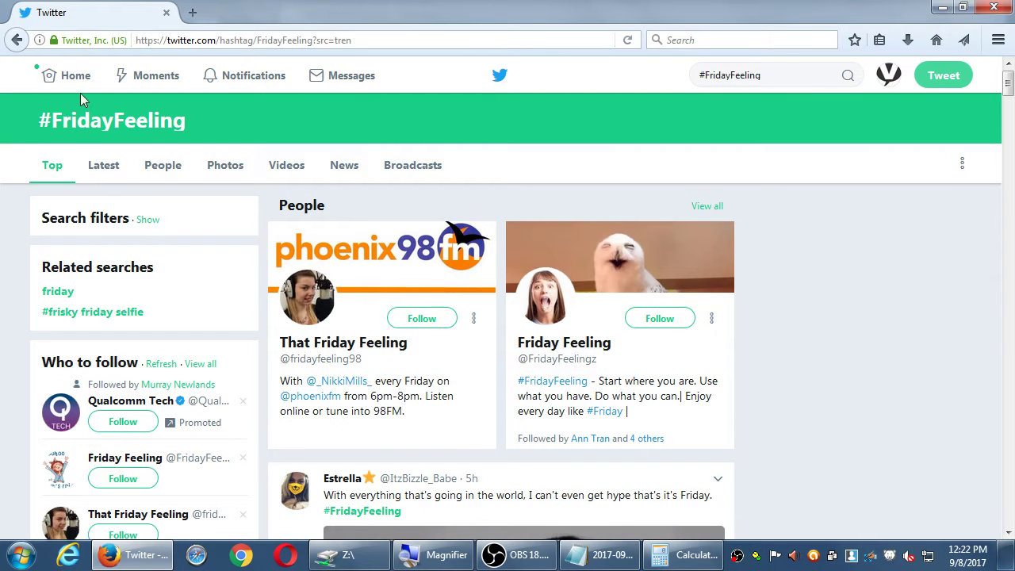
Return to the Home timeline and scroll down through the feed and back to the top
{"action": "left_click", "coordinate": [75, 79]}
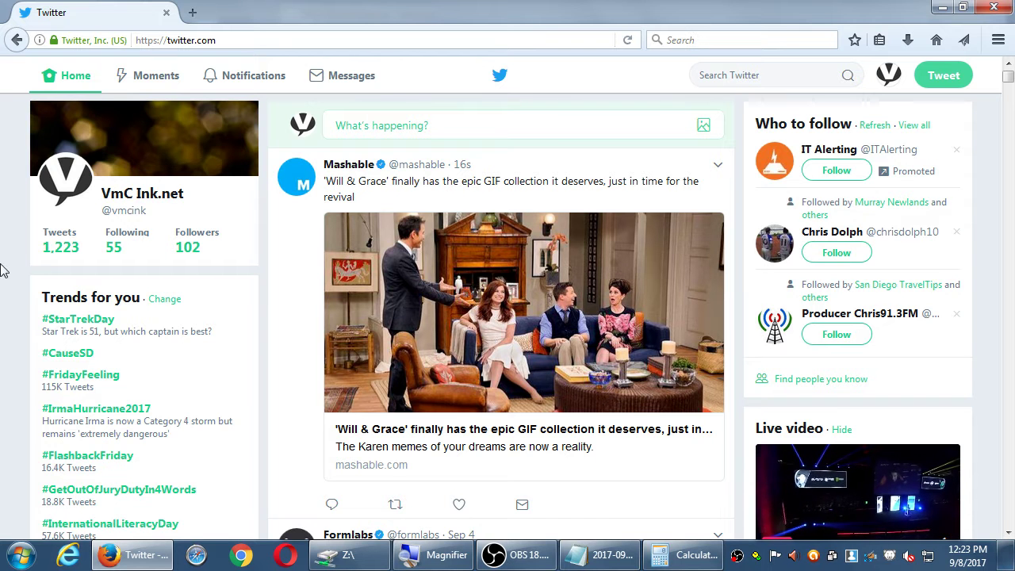
{"action": "scroll", "coordinate": [8, 270], "scroll_direction": "down", "scroll_amount": 3}
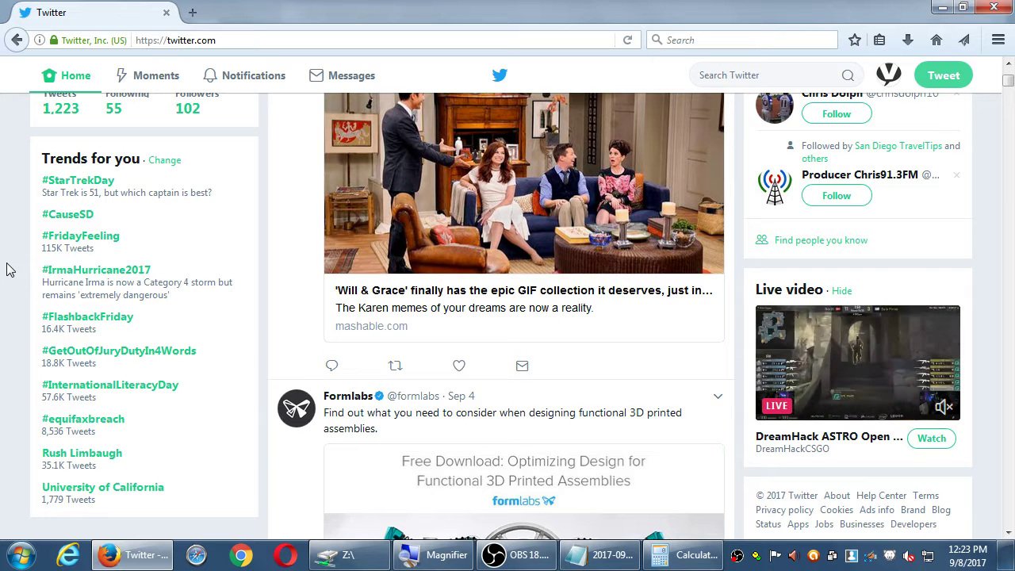
{"action": "scroll", "coordinate": [430, 284], "scroll_direction": "up", "scroll_amount": 3}
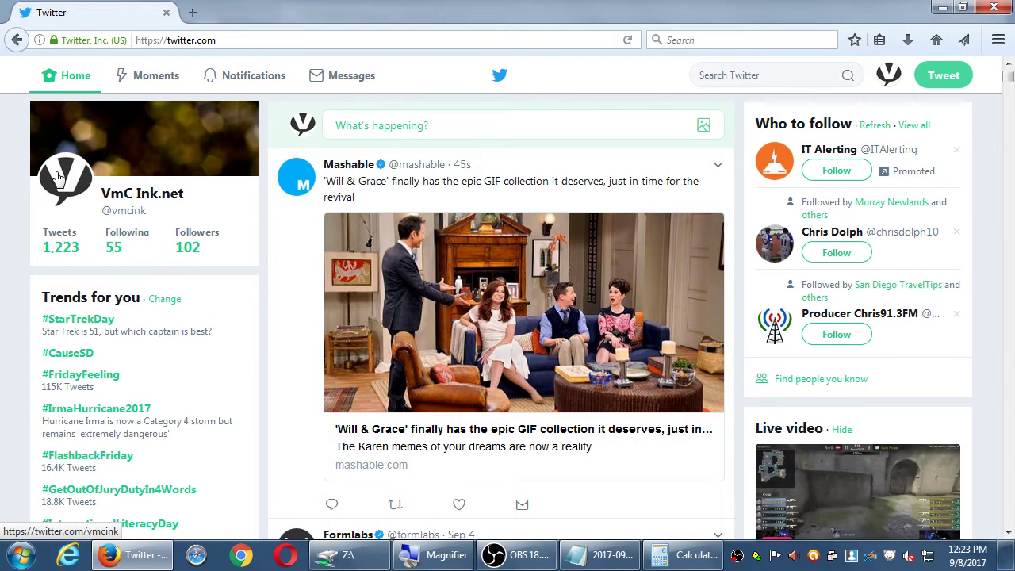
{"action": "scroll", "coordinate": [555, 363], "scroll_direction": "down", "scroll_amount": 10}
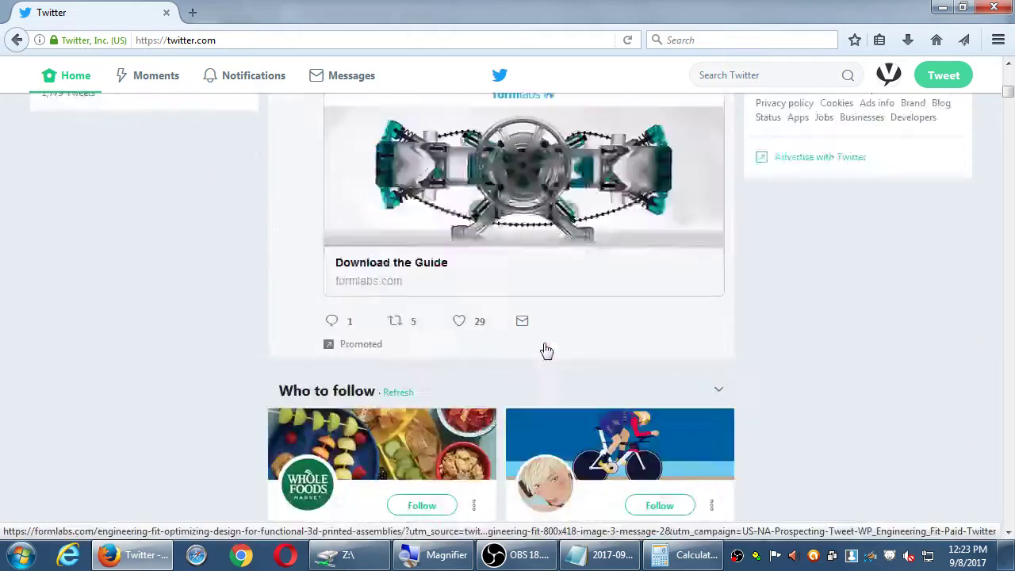
{"action": "scroll", "coordinate": [545, 350], "scroll_direction": "down", "scroll_amount": 15}
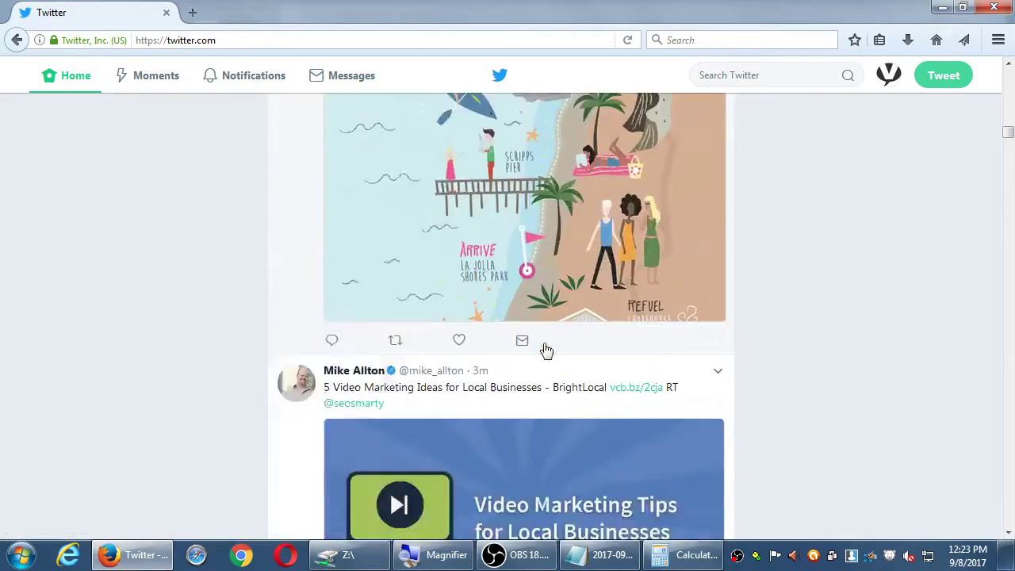
{"action": "scroll", "coordinate": [546, 350], "scroll_direction": "down", "scroll_amount": 8}
{"action": "scroll", "coordinate": [546, 350], "scroll_direction": "up", "scroll_amount": 4}
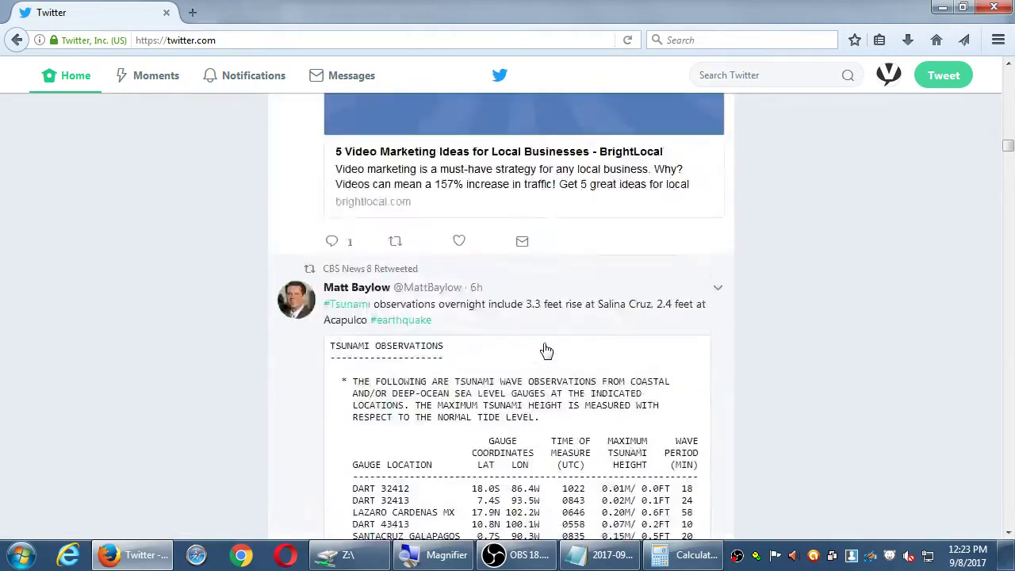
{"action": "scroll", "coordinate": [545, 350], "scroll_direction": "up", "scroll_amount": 20}
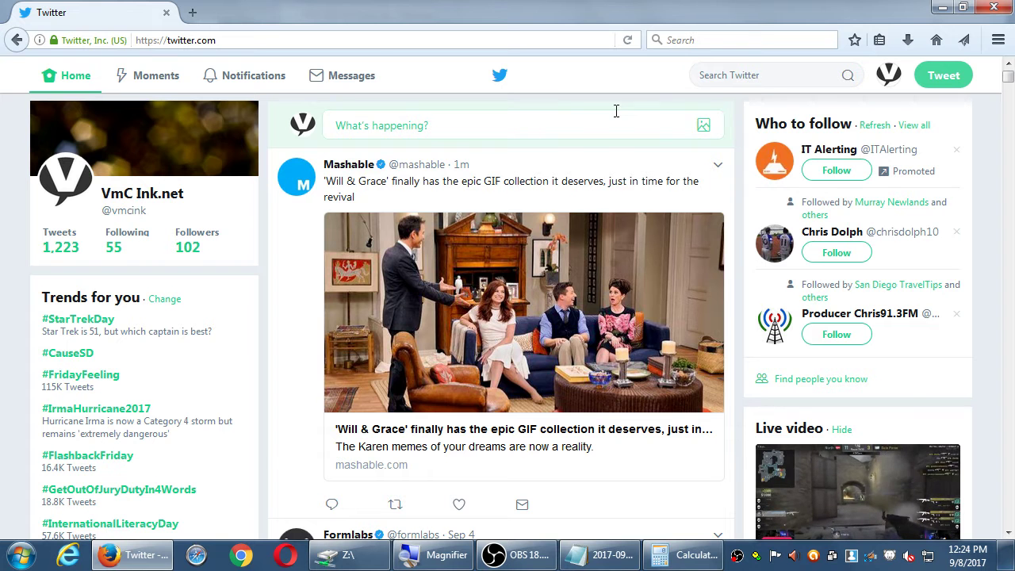
Write the tweet 'Sale this saturday on all cat food! Use our code ABC on our website.'
{"action": "left_click", "coordinate": [564, 120]}
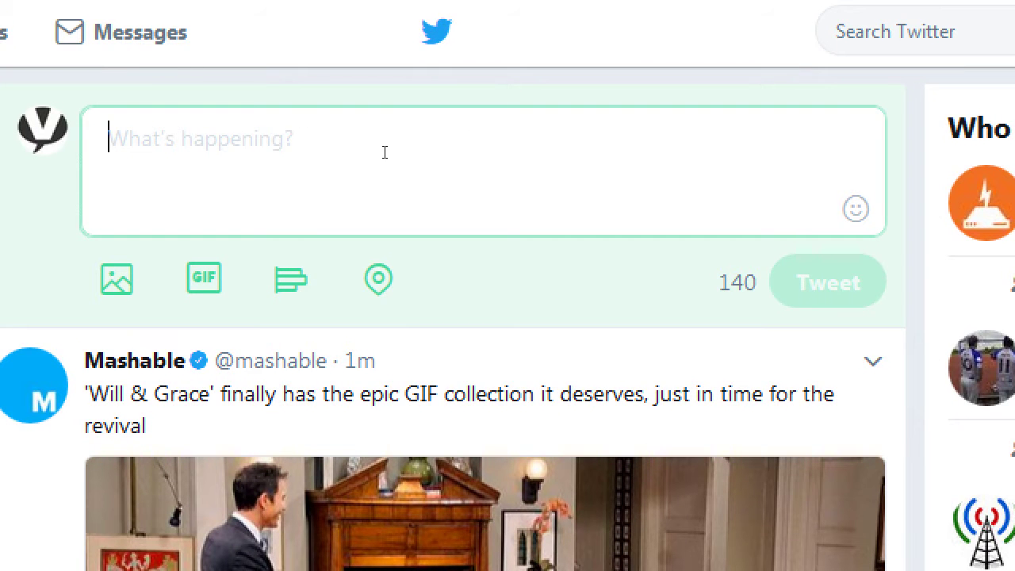
{"action": "type", "text": "Sale thi this d"}
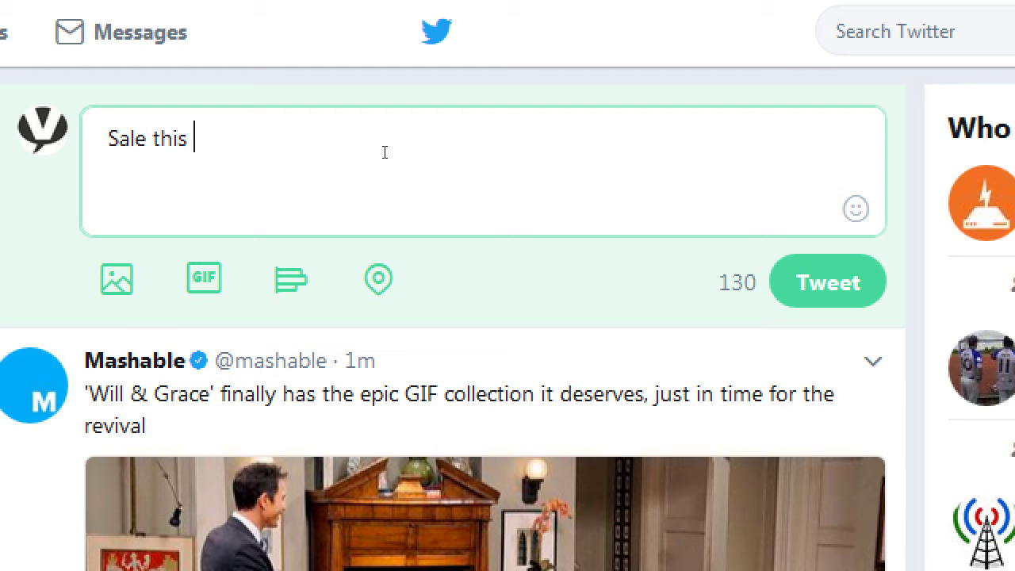
{"action": "key", "text": "BackSpace"}
{"action": "type", "text": "saturday on "}
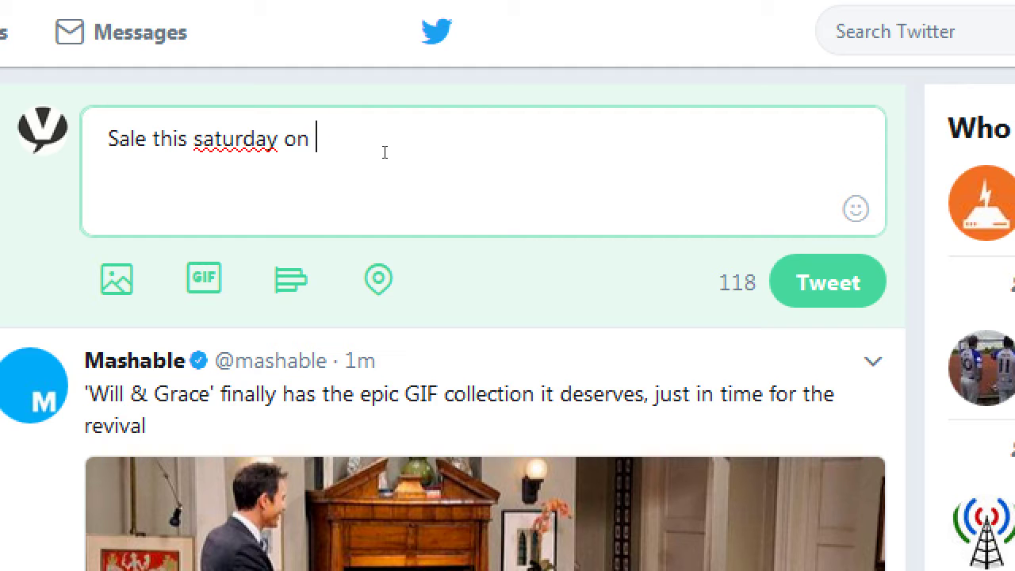
{"action": "type", "text": "all cat food"}
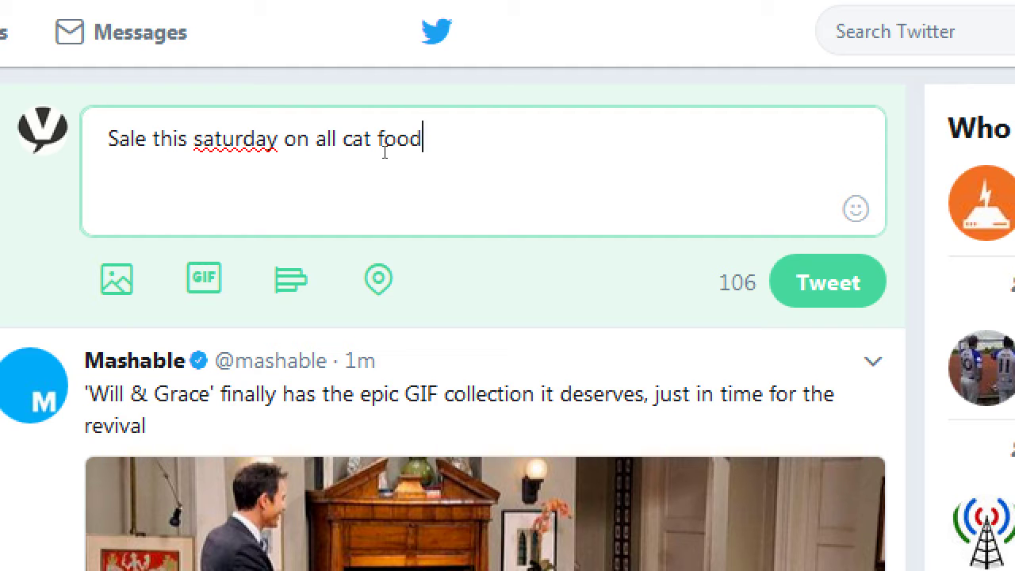
{"action": "type", "text": "! Use our code"}
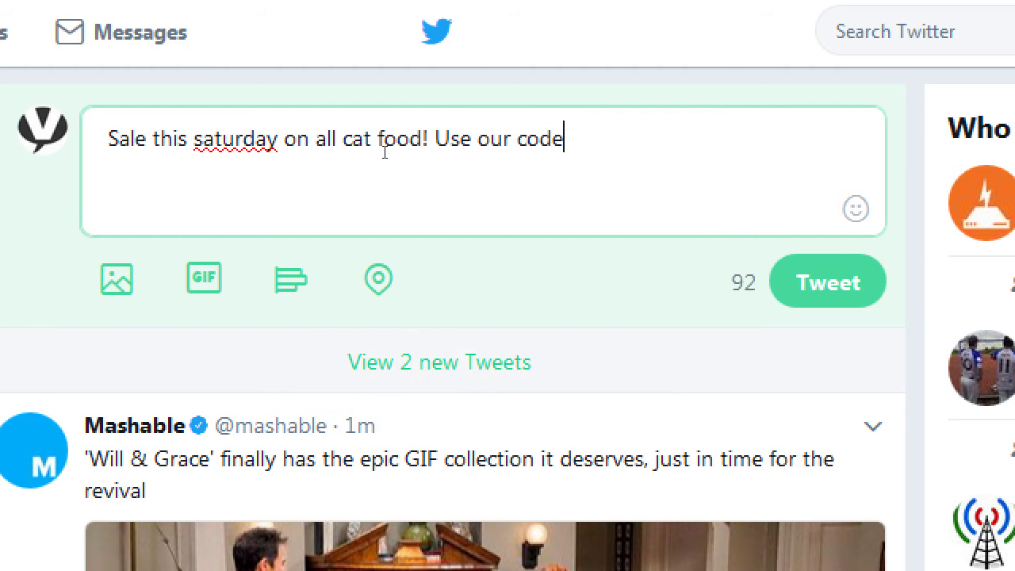
{"action": "type", "text": " #"}
{"action": "key", "text": "BackSpace"}
{"action": "type", "text": "ABC on our website."}
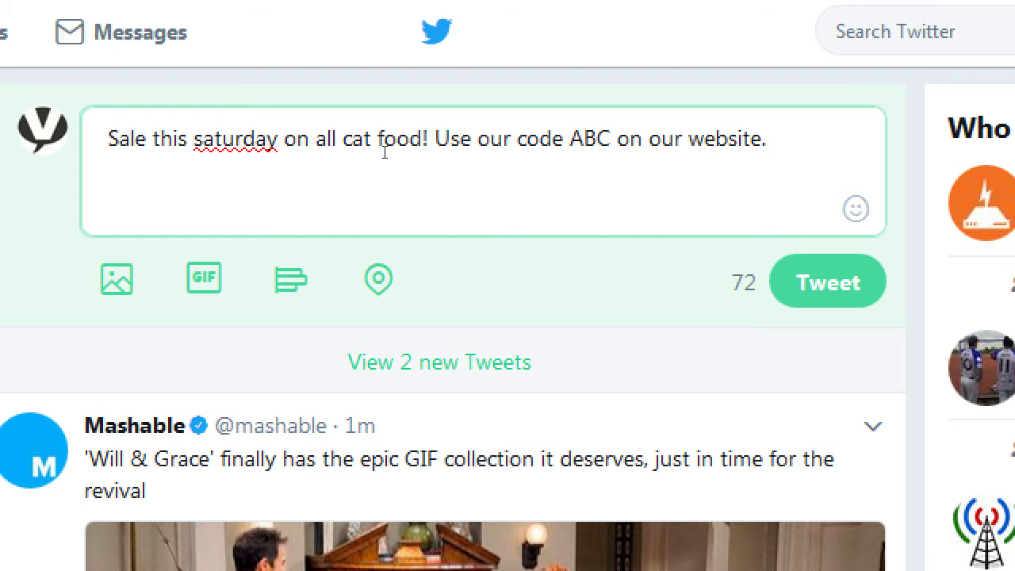
Add the hashtags #cat #sales #coupon on a new line
{"action": "key", "text": "Return"}
{"action": "type", "text": "#cat "}
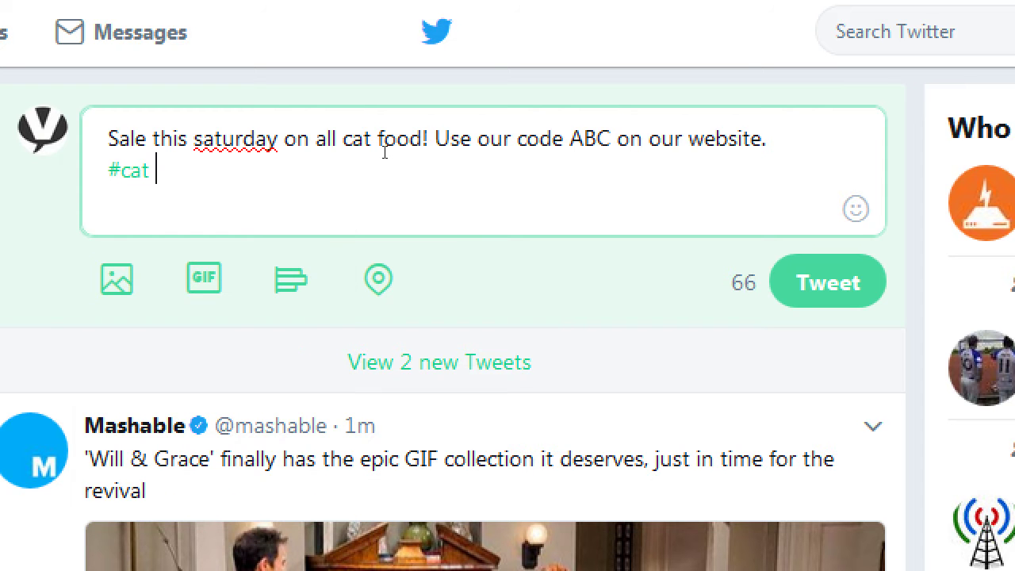
{"action": "type", "text": "#sales"}
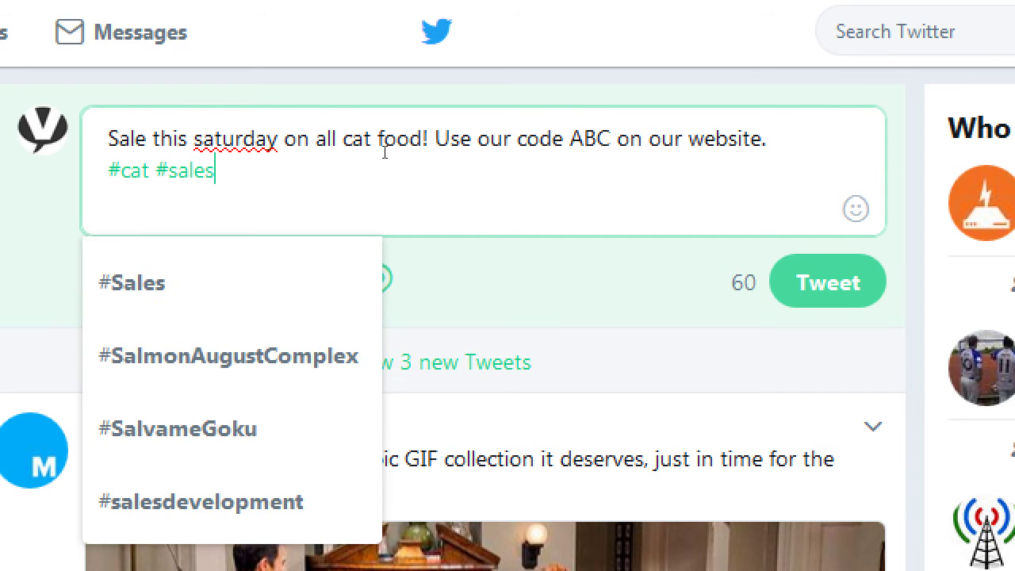
{"action": "type", "text": " #coupon"}
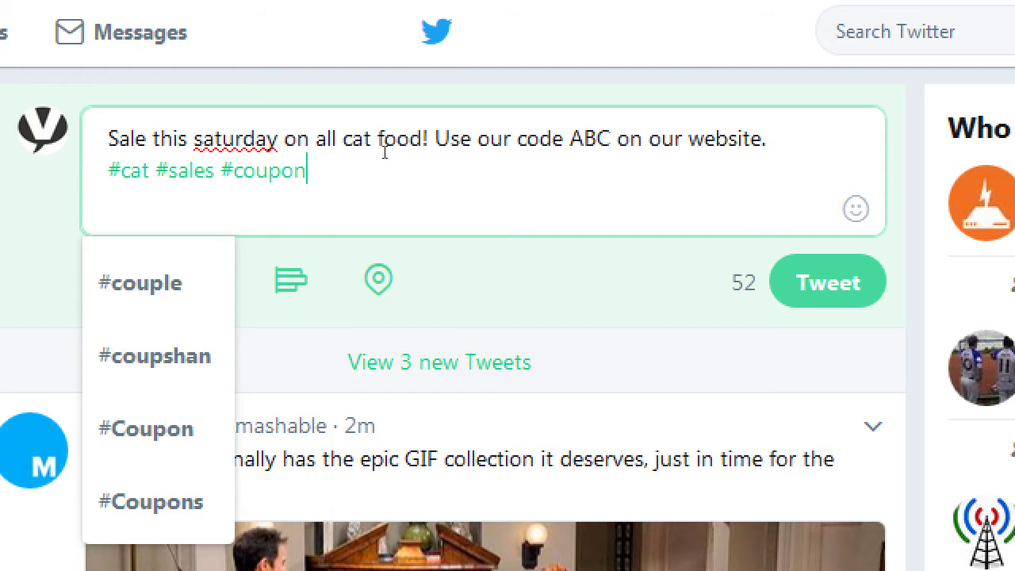
{"action": "type", "text": " #des"}
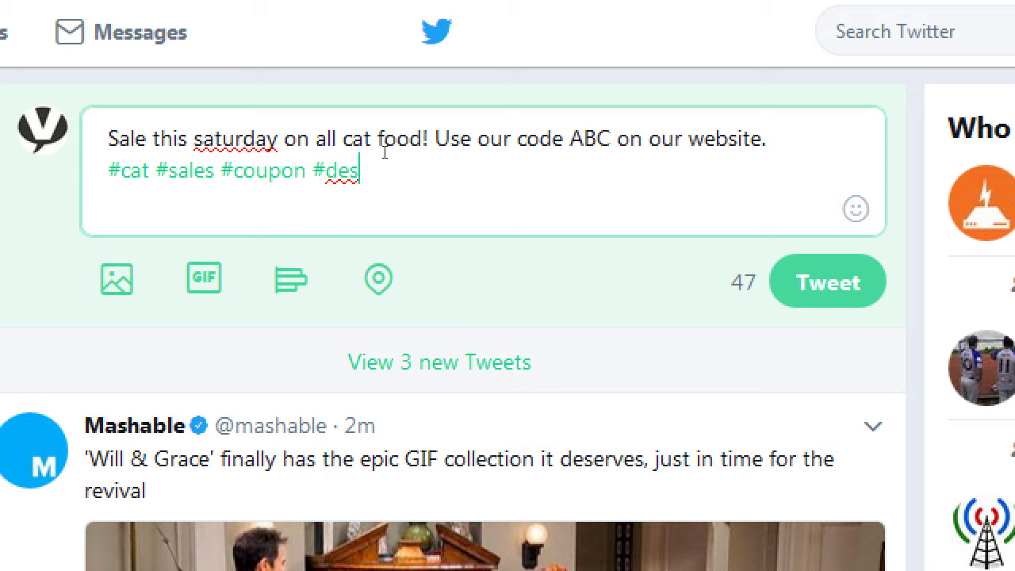
{"action": "key", "text": "BackSpace"}
{"action": "key", "text": "BackSpace"}
{"action": "key", "text": "BackSpace"}
{"action": "key", "text": "BackSpace"}
{"action": "key", "text": "BackSpace"}
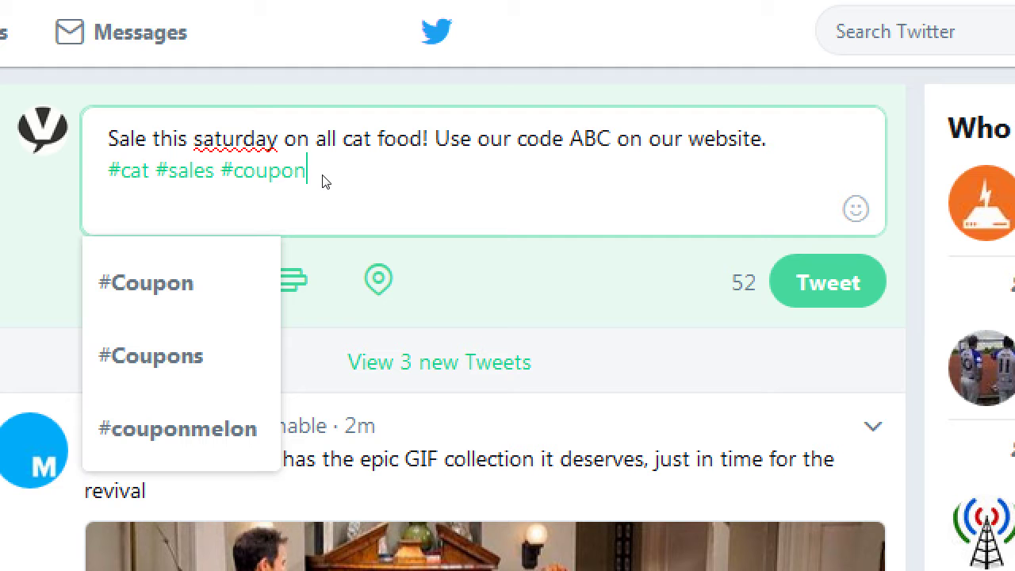
Replace the #cat #sales #coupon hashtags with #got, after briefly trying #cats
{"action": "key", "text": "shift+Home"}
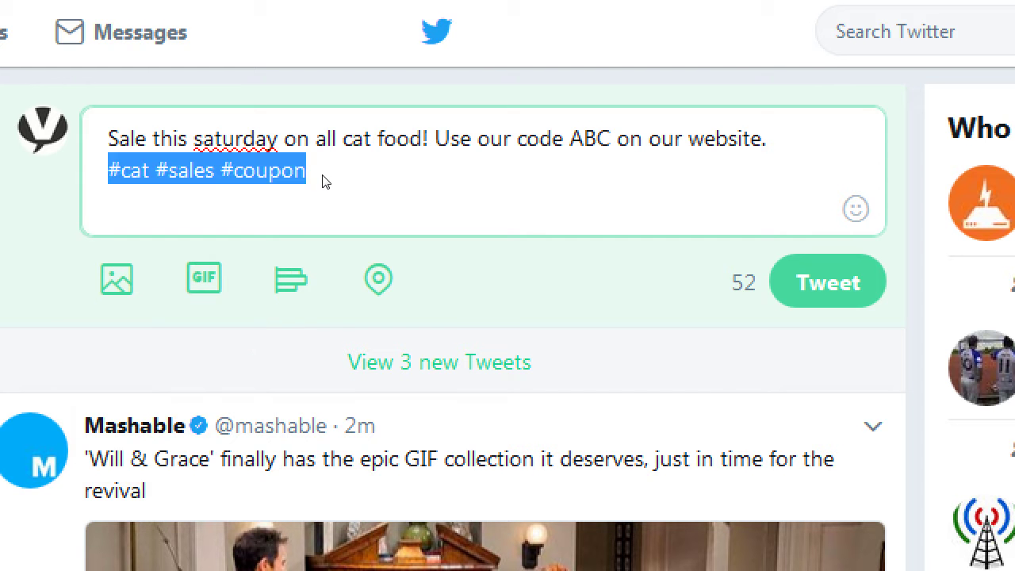
{"action": "key", "text": "BackSpace"}
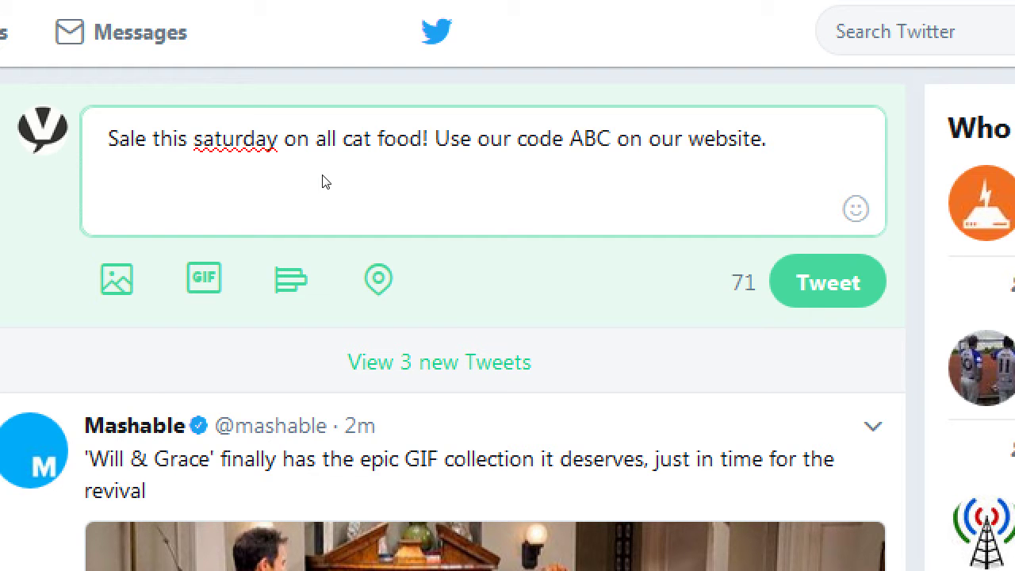
{"action": "type", "text": "#cat"}
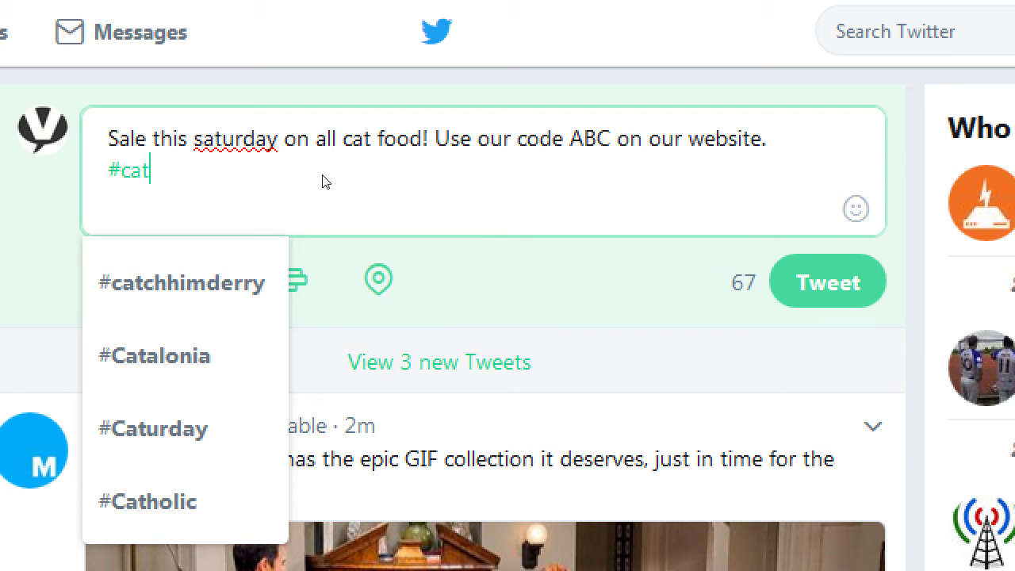
{"action": "type", "text": "s"}
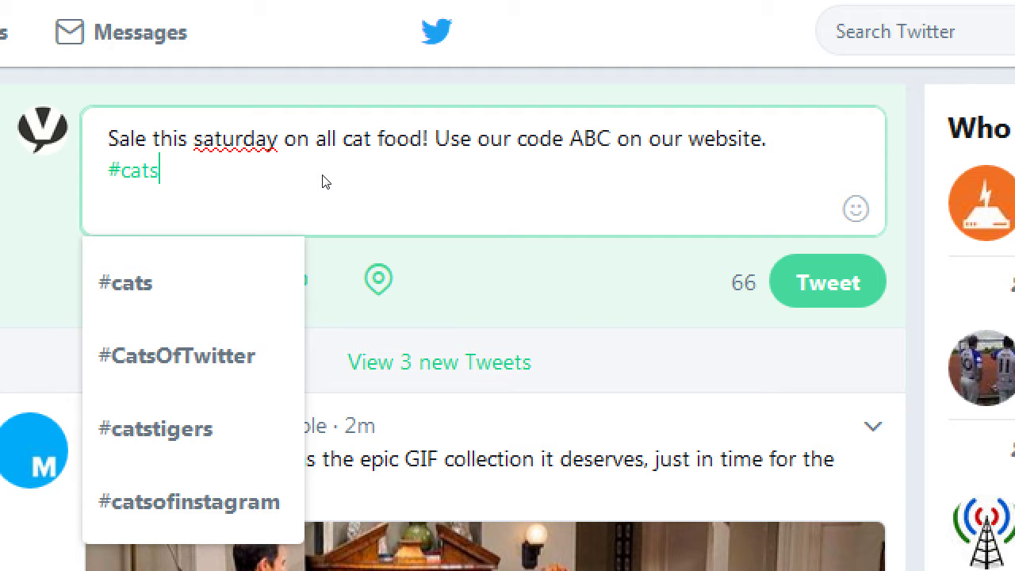
{"action": "key", "text": "BackSpace"}
{"action": "key", "text": "BackSpace"}
{"action": "key", "text": "BackSpace"}
{"action": "key", "text": "BackSpace"}
{"action": "type", "text": "got"}
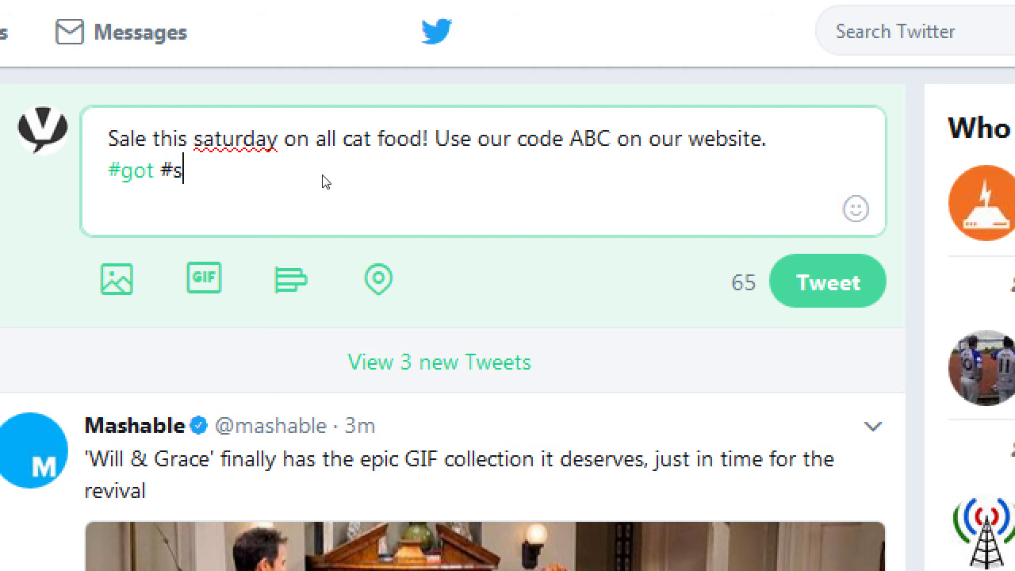
Add '#sb41' after '#got' on the draft tweet's hashtag line
{"action": "type", "text": "#sb41"}
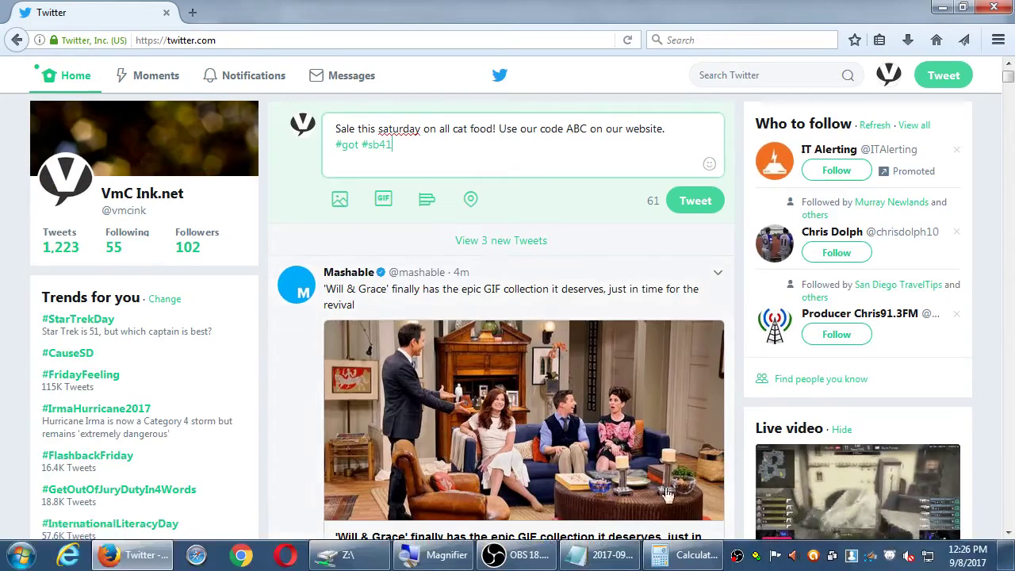
In Notepad, replace the #SB40 line with 'Use them as 1 - 3 keywords tha define your tweet,'
{"action": "left_click", "coordinate": [609, 559]}
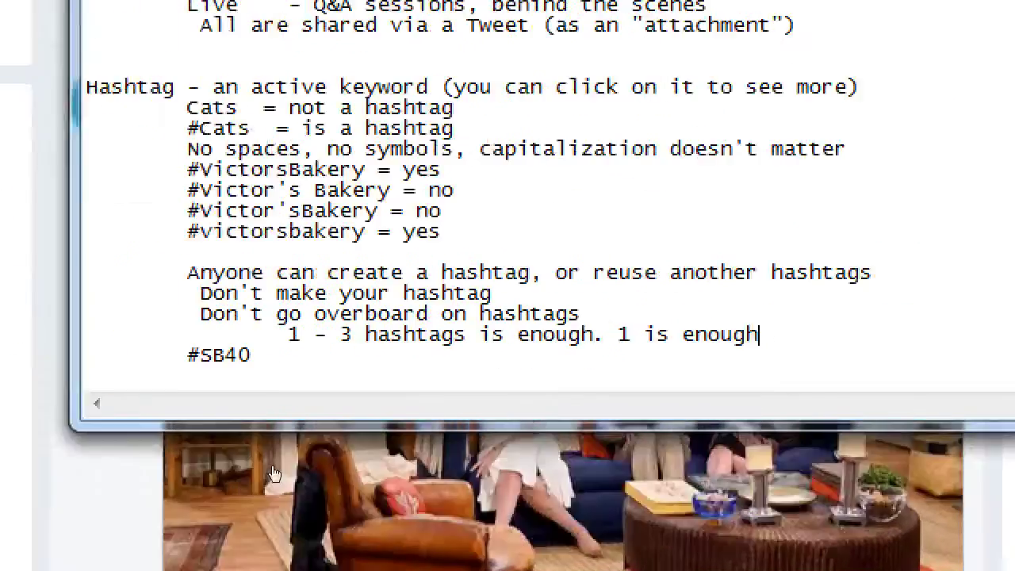
{"action": "key", "text": "shift+Home"}
{"action": "key", "text": "BackSpace"}
{"action": "key", "text": "Tab"}
{"action": "type", "text": "Use them "}
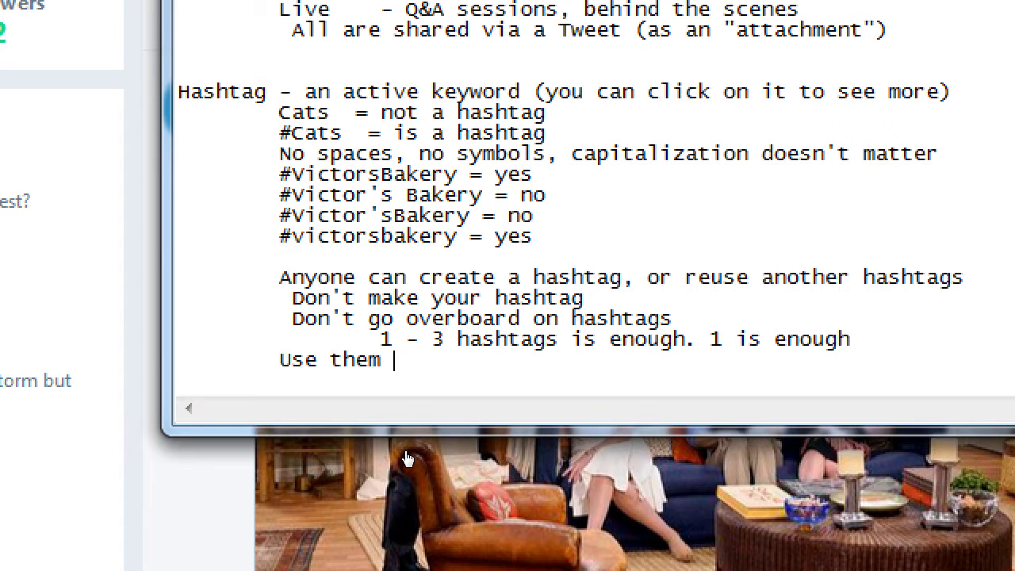
{"action": "type", "text": "as 1 - 3 keywr"}
{"action": "key", "text": "BackSpace"}
{"action": "type", "text": "ords tha define your tweet,"}
Continue on indented lines: 'so that the people that care about the message, can find it easier.'
{"action": "key", "text": "Return"}
{"action": "key", "text": "Tab"}
{"action": "type", "text": "so that the"}
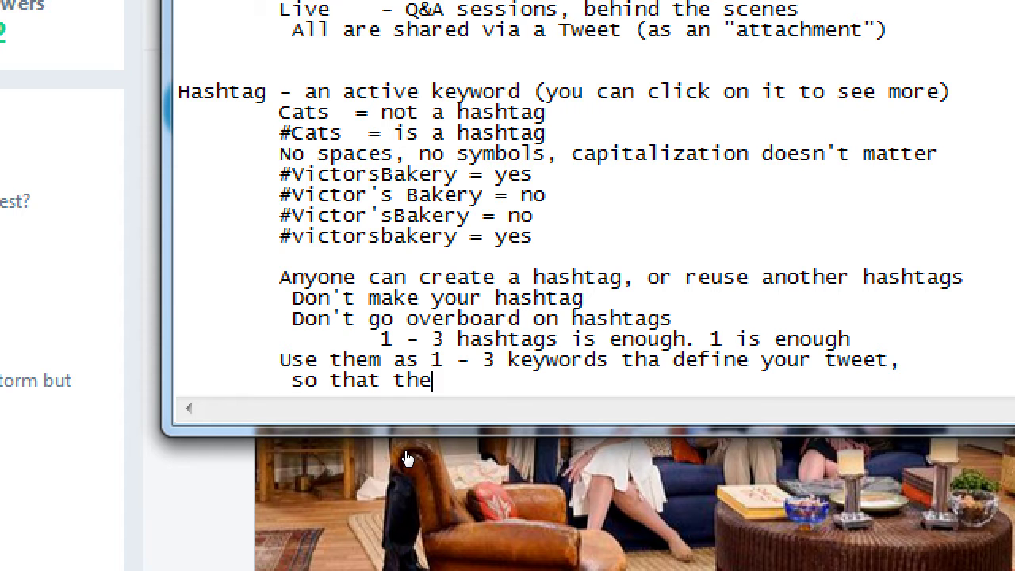
{"action": "type", "text": " people that ca"}
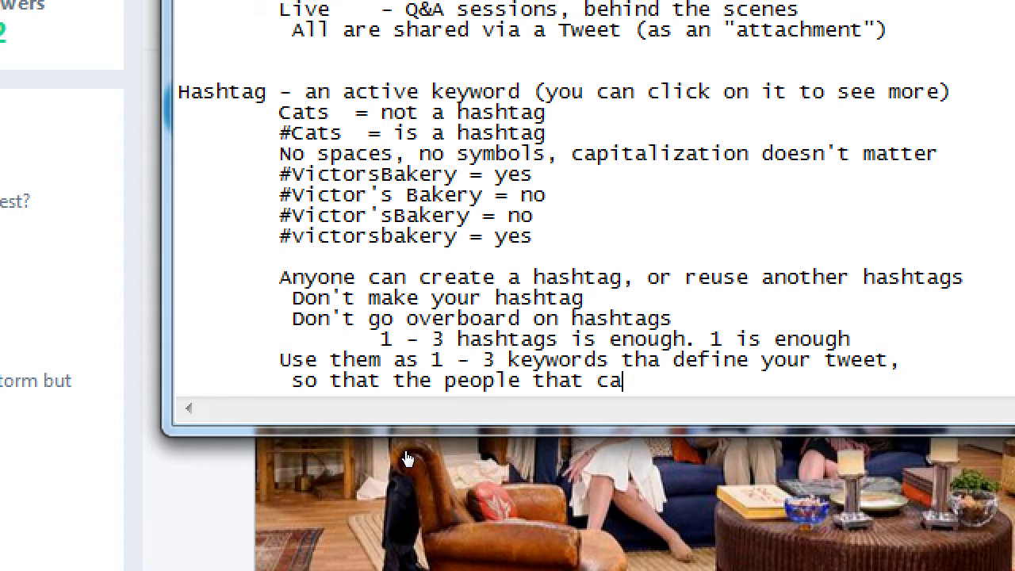
{"action": "type", "text": "re about the mes"}
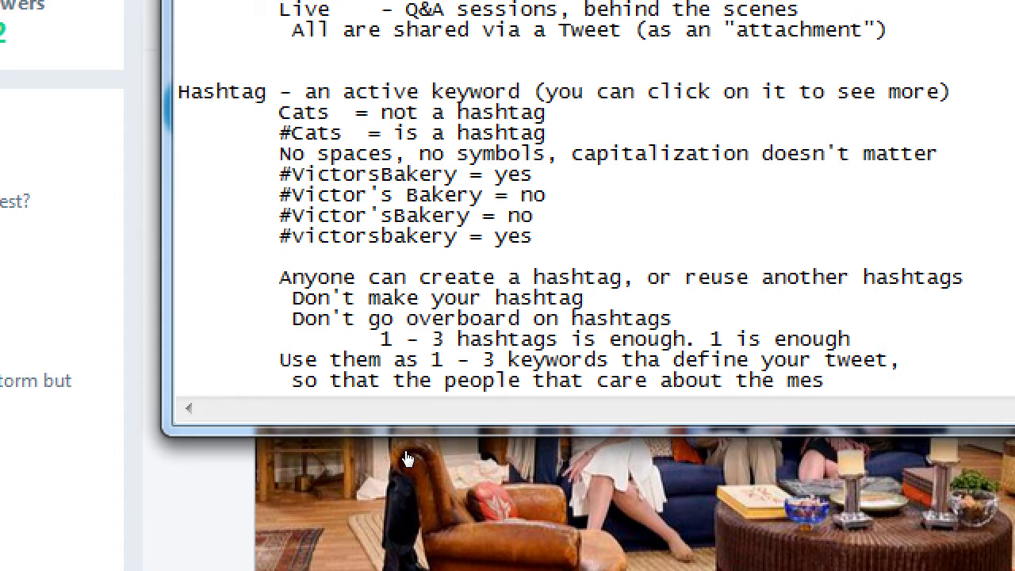
{"action": "type", "text": "sage,"}
{"action": "key", "text": "Return"}
{"action": "key", "text": "Tab"}
{"action": "type", "text": "can find it easier."}
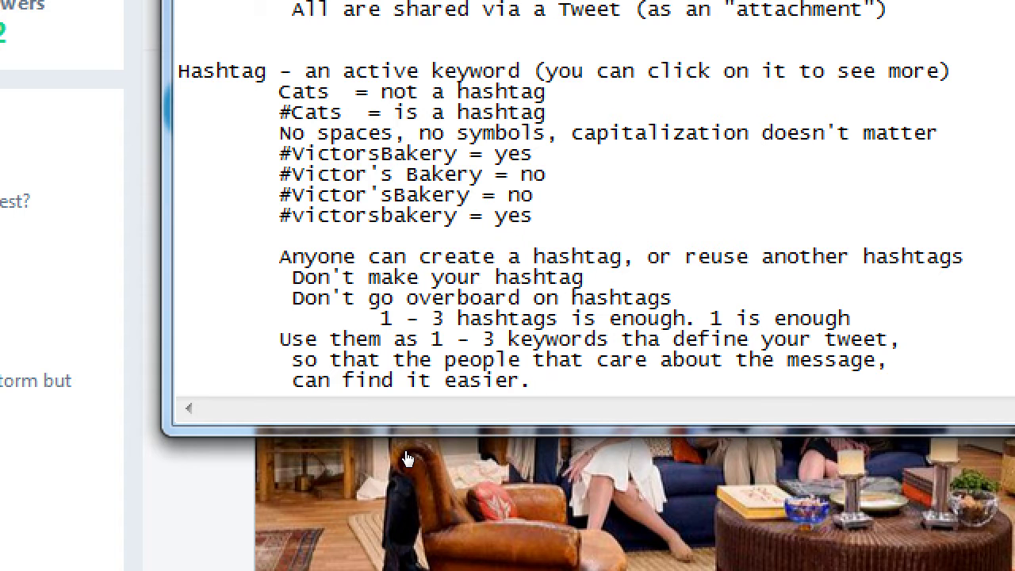
Add the indented question 'What's the 'right' hashtag for me?' on a new line
{"action": "key", "text": "Return"}
{"action": "key", "text": "Tab"}
{"action": "type", "text": "What's the 'right' sha"}
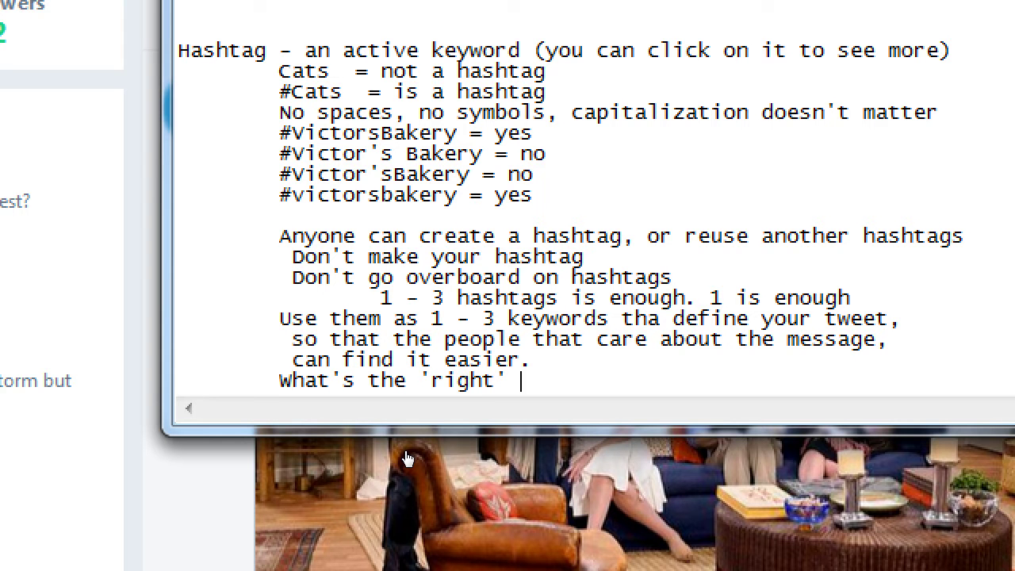
{"action": "key", "text": "BackSpace"}
{"action": "key", "text": "BackSpace"}
{"action": "key", "text": "BackSpace"}
{"action": "type", "text": "hashtag for me?"}
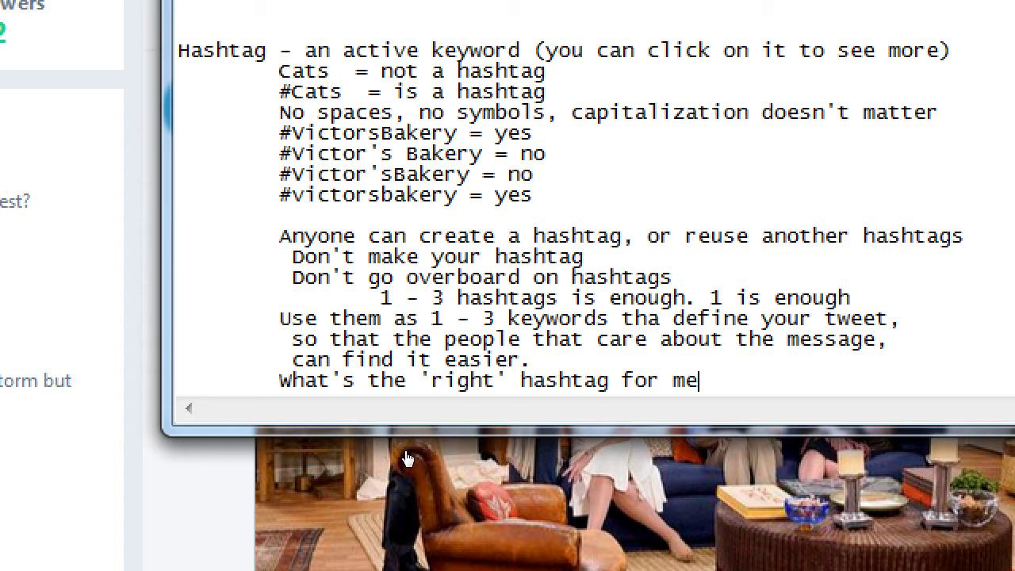
Under it, add indented answers 'based on your business in general' and 'Your product'
{"action": "key", "text": "Return"}
{"action": "key", "text": "Tab"}
{"action": "key", "text": "Tab"}
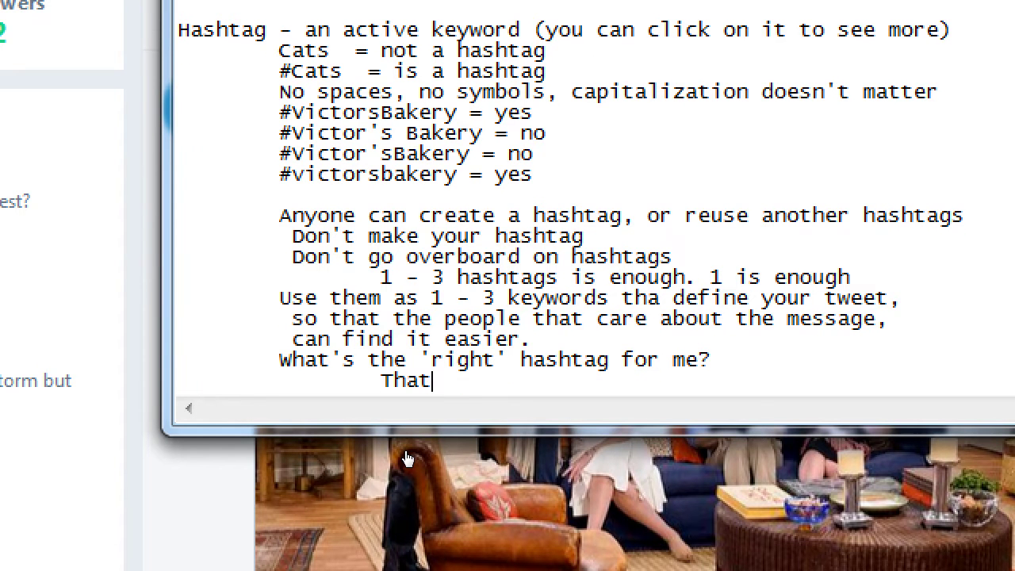
{"action": "type", "text": "s based on your "}
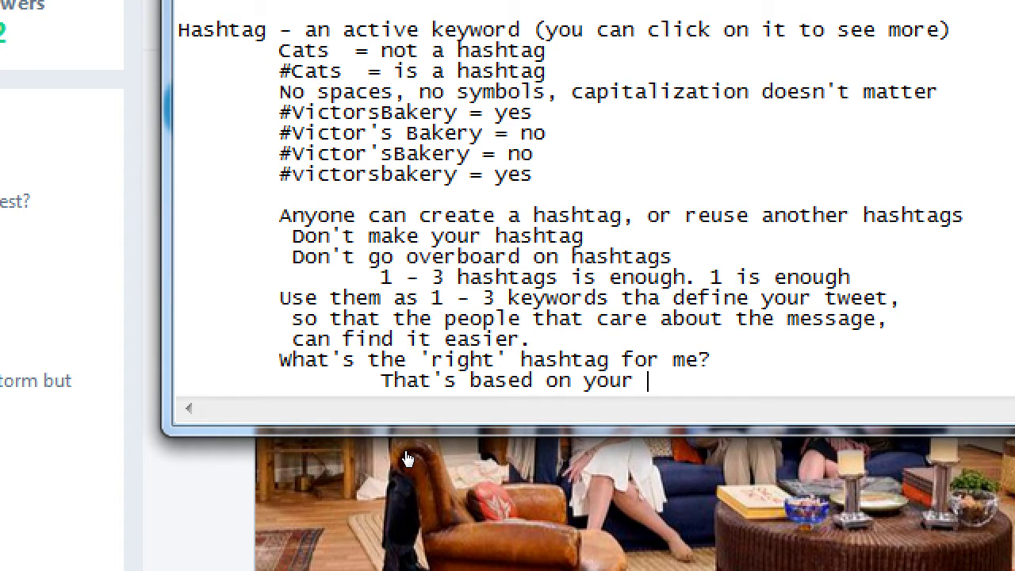
{"action": "type", "text": "business in gene"}
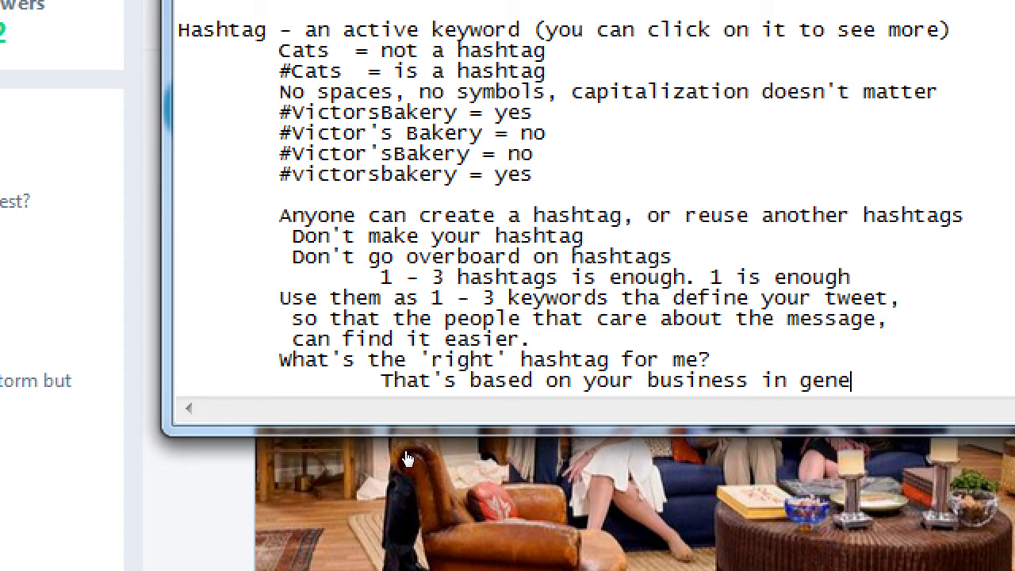
{"action": "type", "text": "ral"}
{"action": "key", "text": "Return"}
{"action": "key", "text": "Tab"}
{"action": "key", "text": "Tab"}
{"action": "type", "text": "You p"}
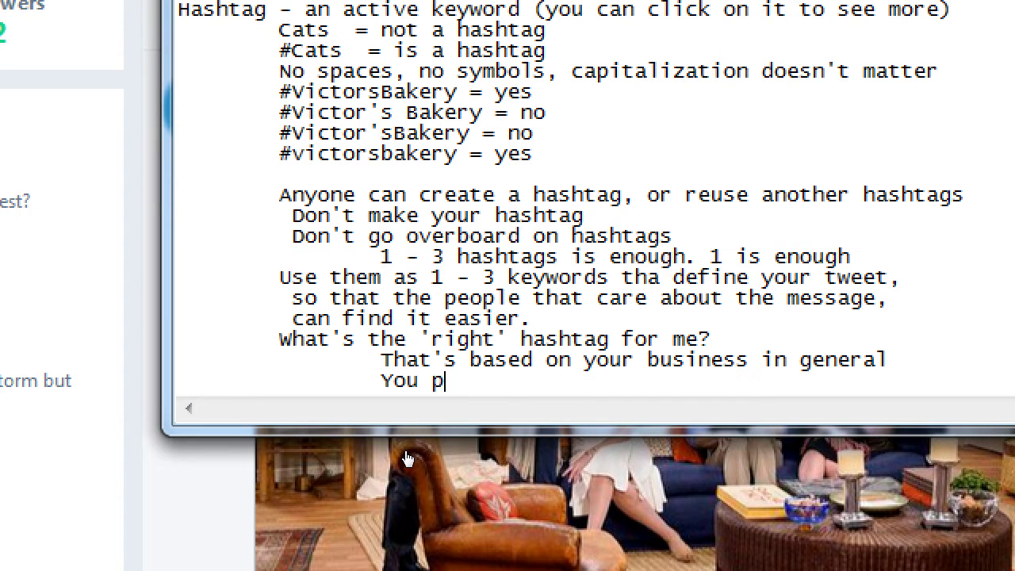
{"action": "key", "text": "BackSpace"}
{"action": "type", "text": "r"}
{"action": "key", "text": "BackSpace"}
{"action": "key", "text": "BackSpace"}
{"action": "type", "text": "r product,"}
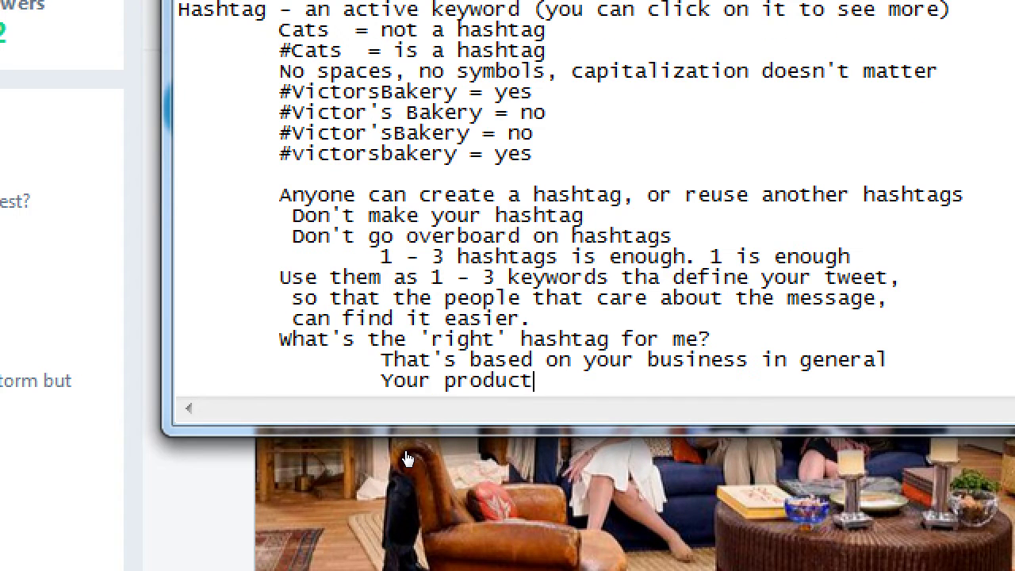
{"action": "key", "text": "BackSpace"}
Add the indented items 'Your goals' and 'Your demographics'
{"action": "key", "text": "Return"}
{"action": "key", "text": "Tab"}
{"action": "key", "text": "Tab"}
{"action": "type", "text": "Your goals"}
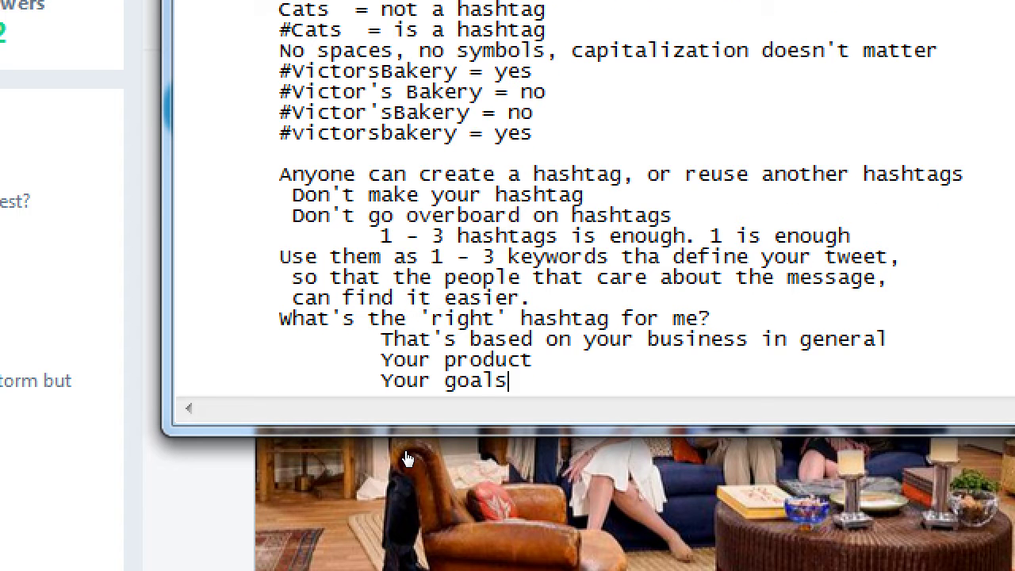
{"action": "key", "text": "Return"}
{"action": "key", "text": "Tab"}
{"action": "key", "text": "Tab"}
{"action": "type", "text": "Your demograhpics"}
{"action": "key", "text": "BackSpace"}
{"action": "key", "text": "BackSpace"}
{"action": "key", "text": "BackSpace"}
{"action": "key", "text": "BackSpace"}
{"action": "key", "text": "BackSpace"}
{"action": "key", "text": "BackSpace"}
{"action": "type", "text": "phi"}
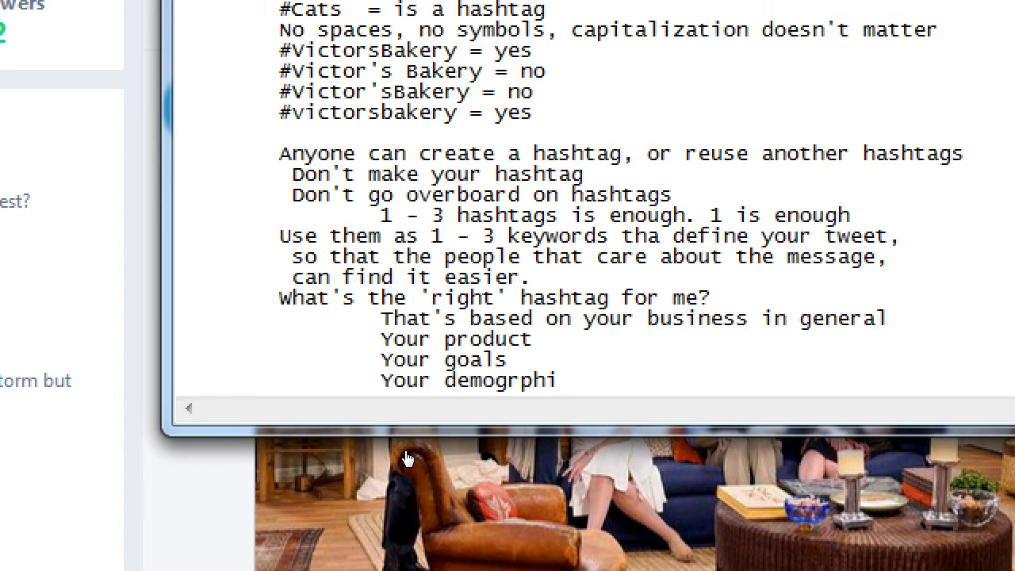
{"action": "key", "text": "BackSpace"}
{"action": "key", "text": "BackSpace"}
{"action": "key", "text": "BackSpace"}
{"action": "key", "text": "BackSpace"}
{"action": "type", "text": "raphics"}
Add a blank line after 'Your demographics' and select the 'right' hashtag question line
{"action": "key", "text": "Return"}
{"action": "key", "text": "Up"}
{"action": "key", "text": "Up"}
{"action": "key", "text": "Up"}
{"action": "key", "text": "Up"}
{"action": "key", "text": "Up"}
{"action": "key", "text": "shift+End"}
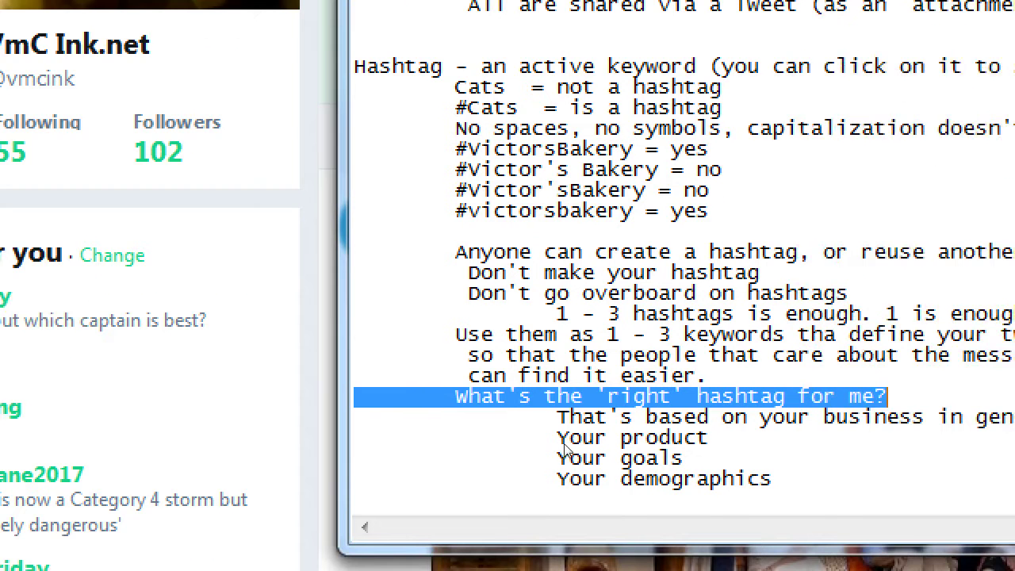
At the end, add the heading 'Competitor analysis:' and 'Use Twitter to search for your competition to see'
{"action": "key", "text": "ctrl+End"}
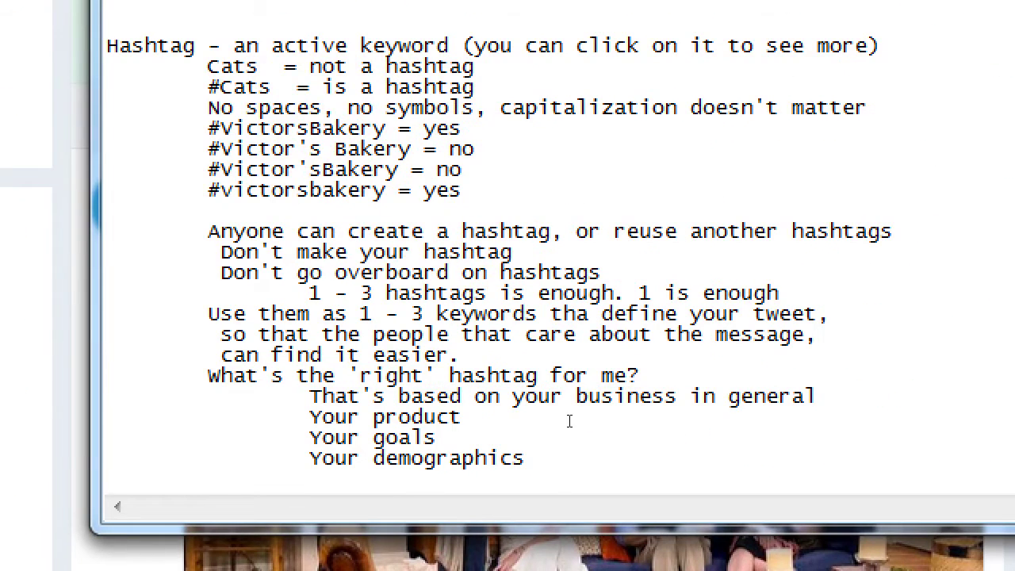
{"action": "key", "text": "Tab"}
{"action": "type", "text": "Competitor analysis:"}
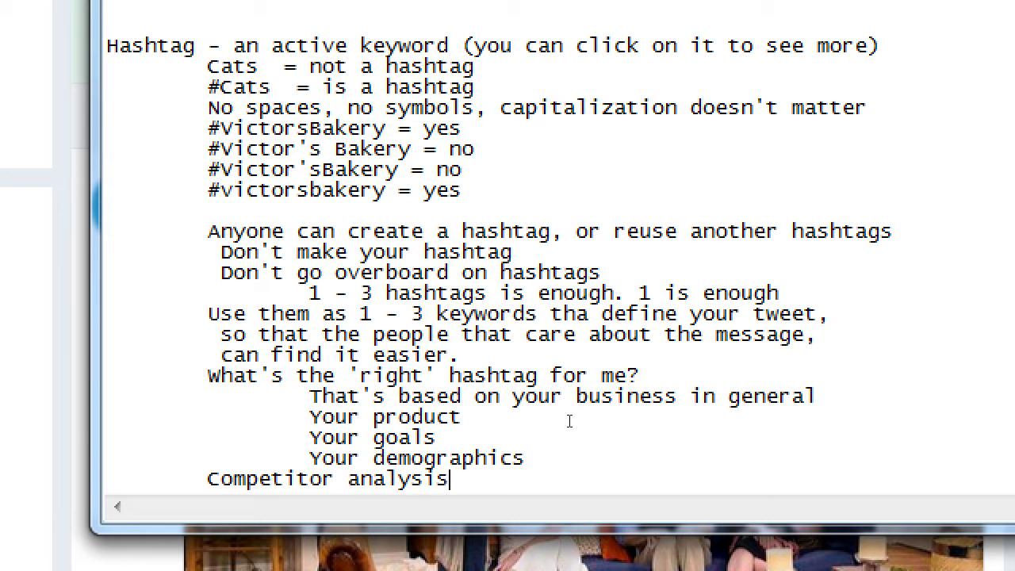
{"action": "key", "text": "Return"}
{"action": "key", "text": "Tab"}
{"action": "key", "text": "Tab"}
{"action": "type", "text": "Use Twit"}
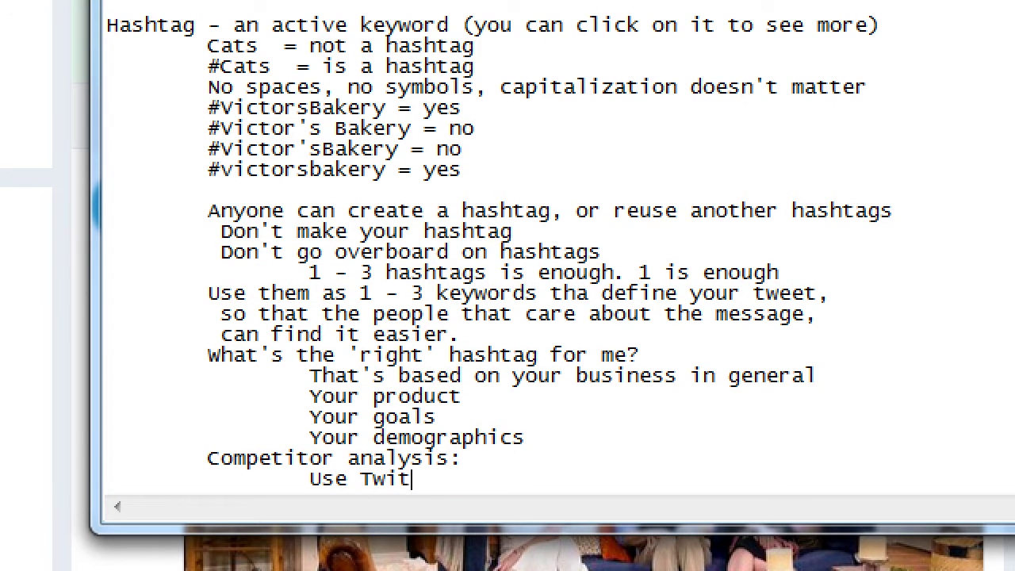
{"action": "type", "text": "ter to search for your compen"}
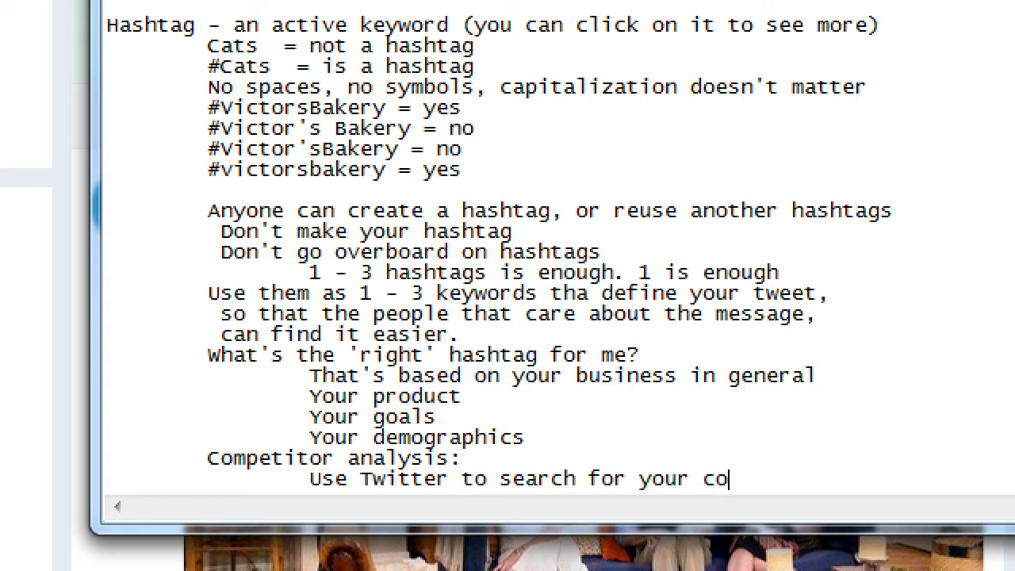
{"action": "key", "text": "BackSpace"}
{"action": "type", "text": "ttio"}
{"action": "key", "text": "BackSpace"}
{"action": "key", "text": "BackSpace"}
{"action": "key", "text": "BackSpace"}
{"action": "type", "text": "ion to see"}
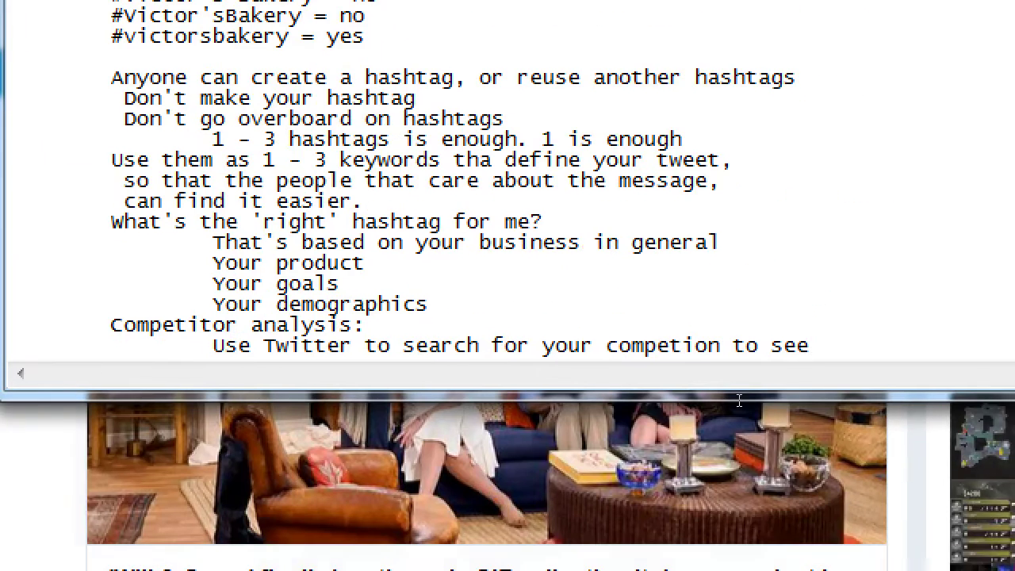
Continue on an indented line: 'what they're doing. Based on that, develop your own strategy'
{"action": "key", "text": "Return"}
{"action": "key", "text": "Tab"}
{"action": "type", "text": "what "}
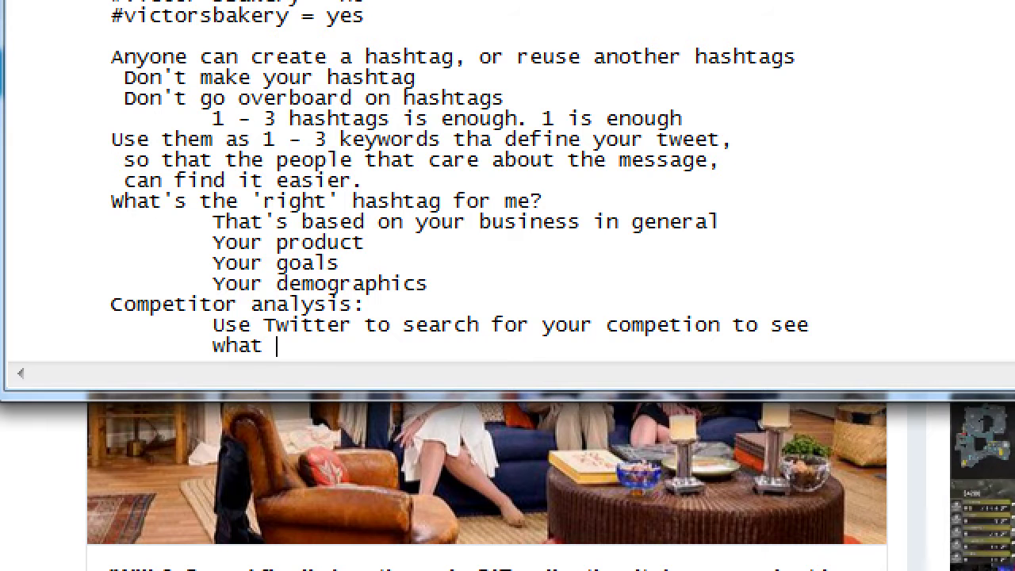
{"action": "type", "text": "they're doing. Based"}
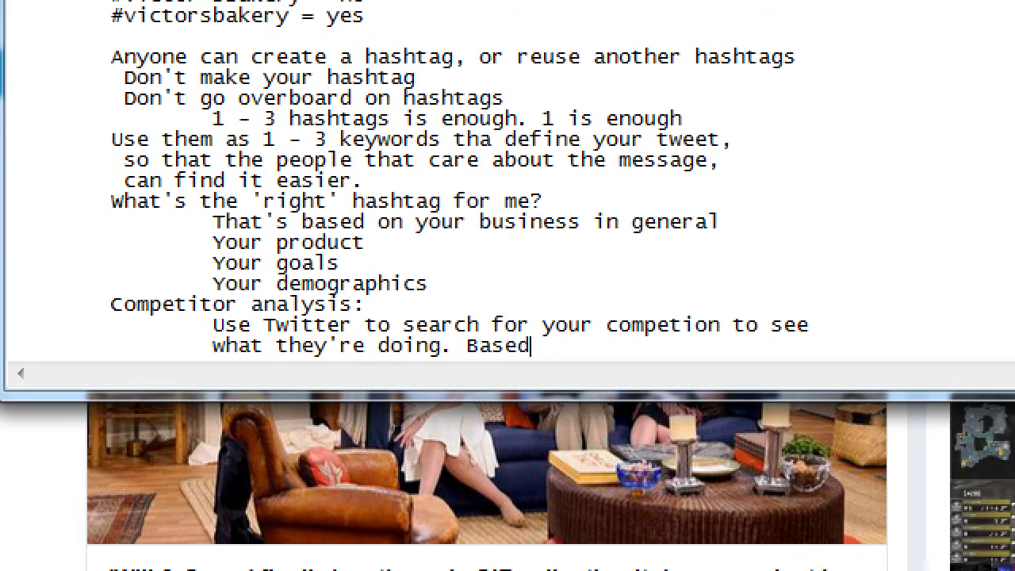
{"action": "type", "text": " on that, de"}
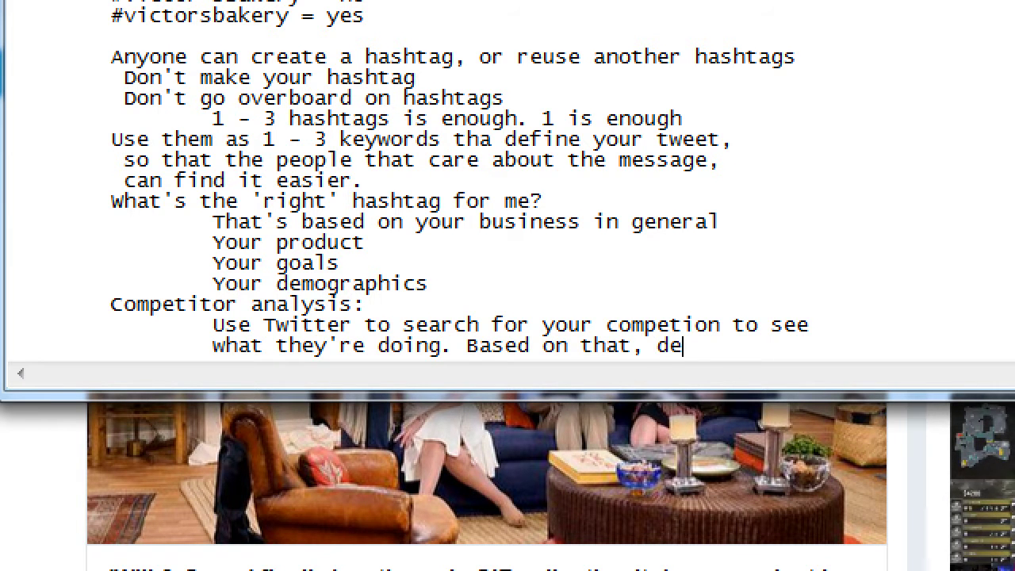
{"action": "type", "text": "velop your o"}
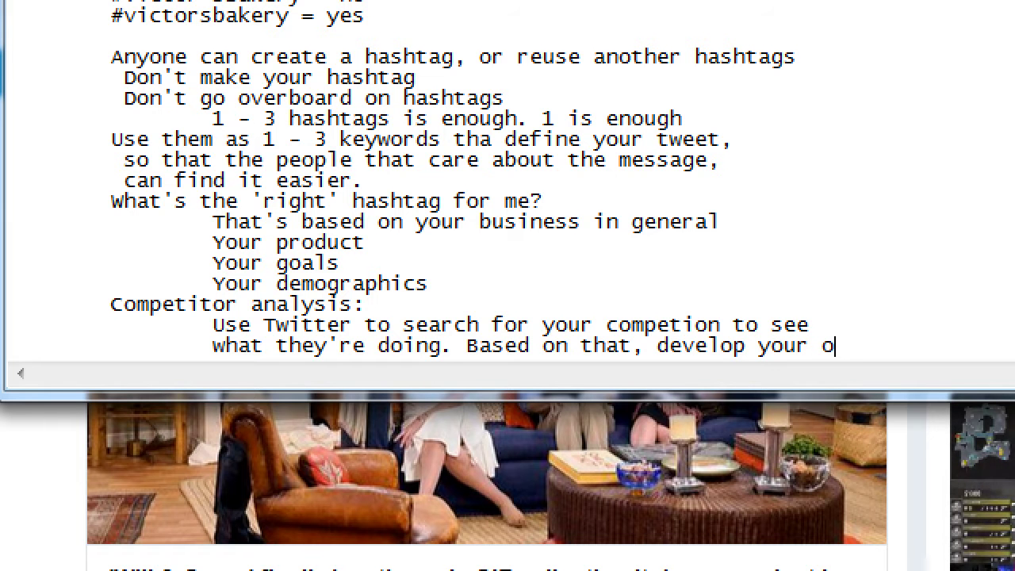
{"action": "type", "text": "wn str"}
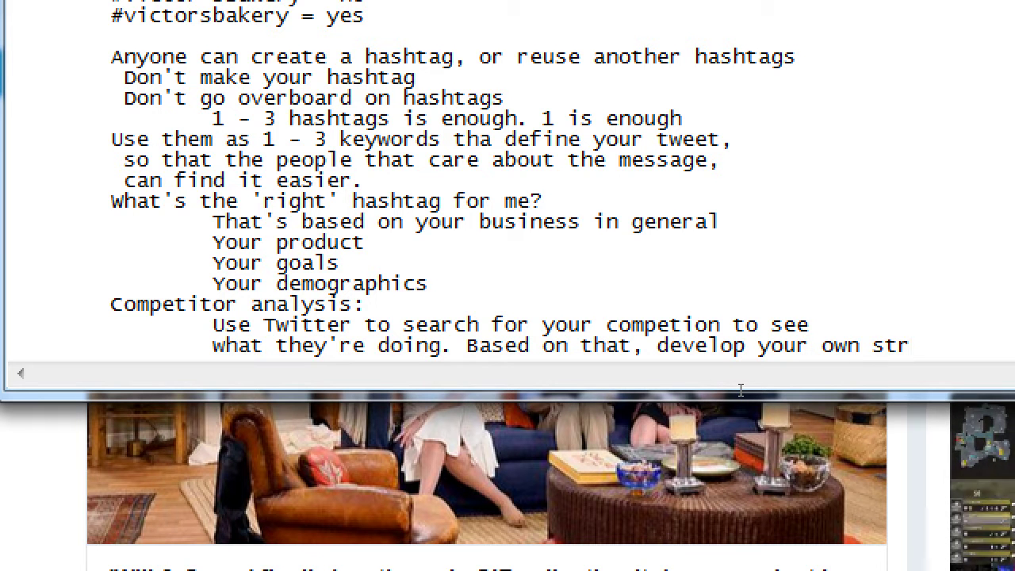
{"action": "type", "text": "teg"}
{"action": "key", "text": "BackSpace"}
{"action": "key", "text": "BackSpace"}
{"action": "key", "text": "BackSpace"}
{"action": "key", "text": "BackSpace"}
{"action": "type", "text": "a"}
{"action": "key", "text": "BackSpace"}
{"action": "type", "text": "rategy"}
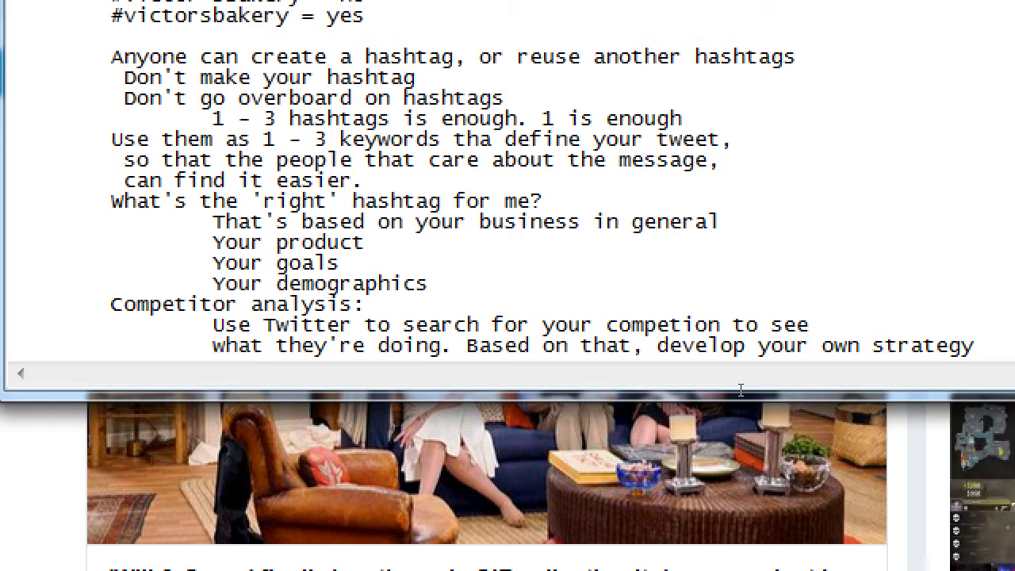
{"action": "key", "text": "super+minus"}
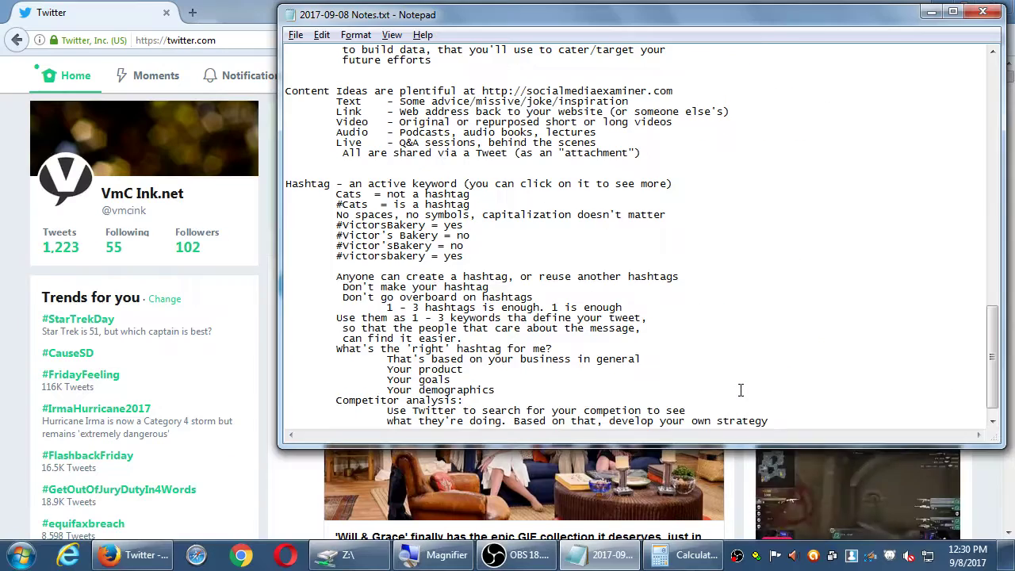
Switch back to Twitter and clear the leftover cat-food sale draft from the composer
{"action": "left_click", "coordinate": [234, 7]}
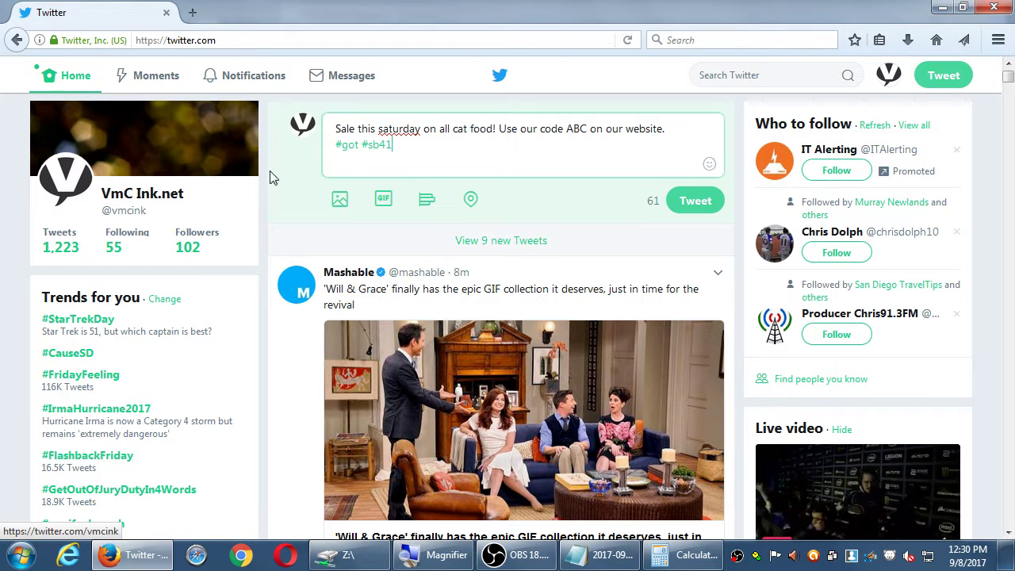
{"action": "left_click_drag", "start_coordinate": [408, 164], "coordinate": [279, 103]}
{"action": "key", "text": "BackSpace"}
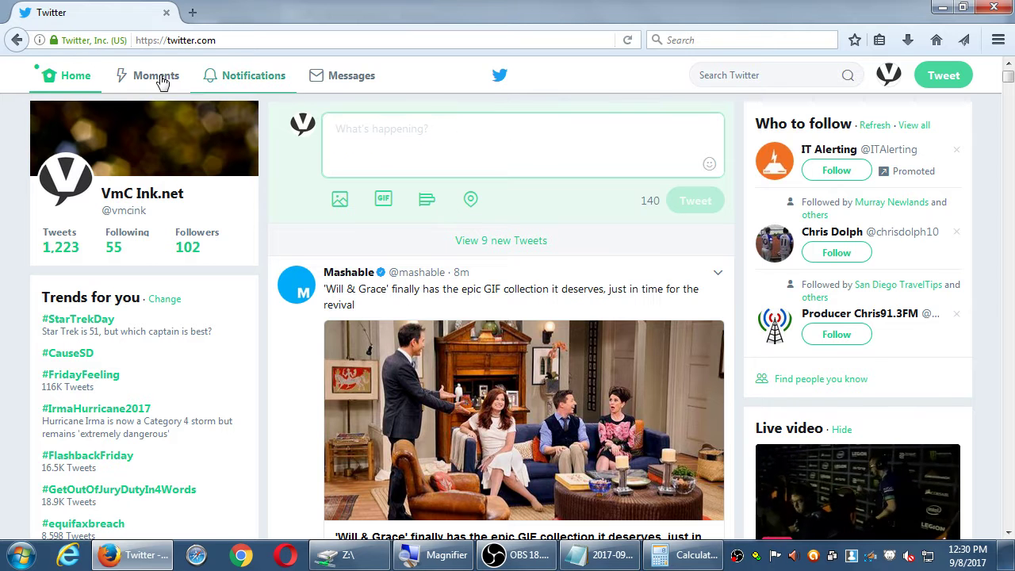
{"action": "left_click", "coordinate": [741, 76]}
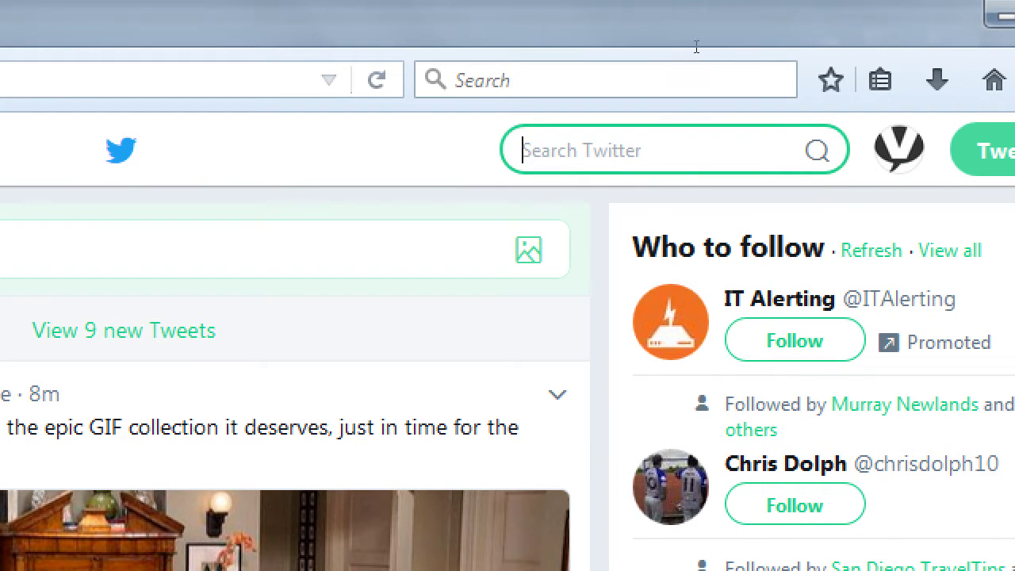
Search Twitter for #pizza and move through the suggestions to #pizzafriday
{"action": "key", "text": "ctrl+k"}
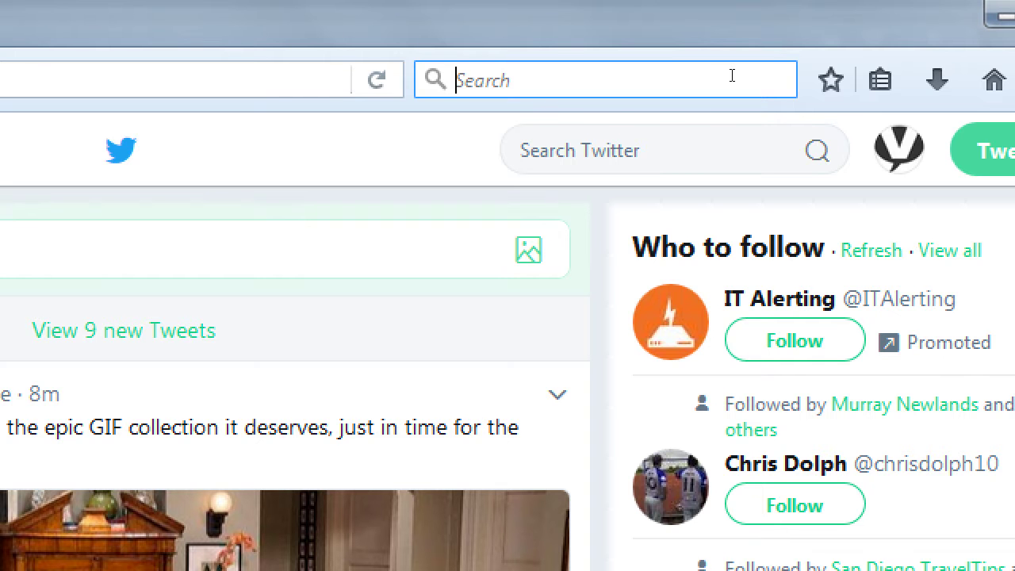
{"action": "key", "text": "Tab"}
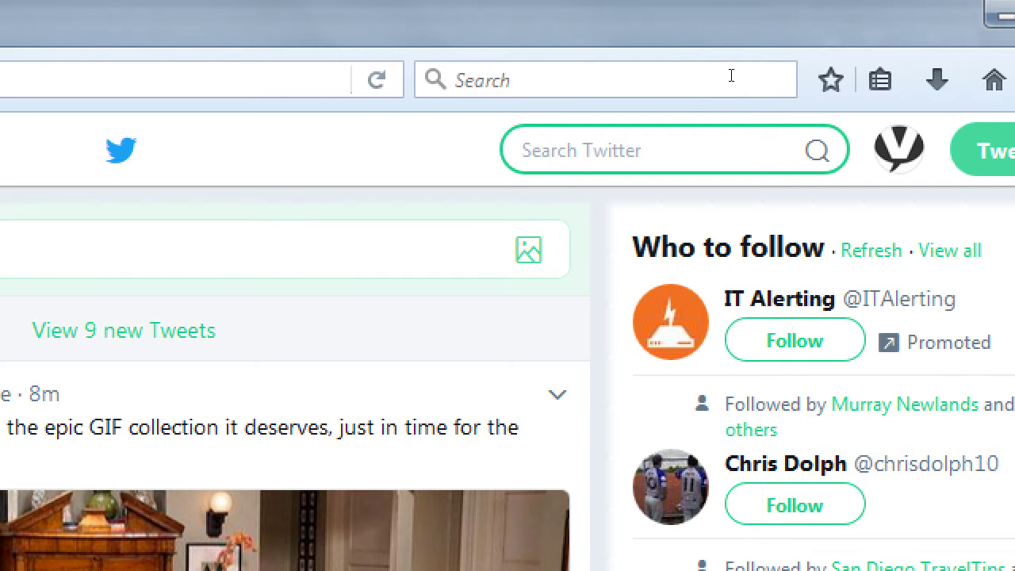
{"action": "type", "text": "#pi"}
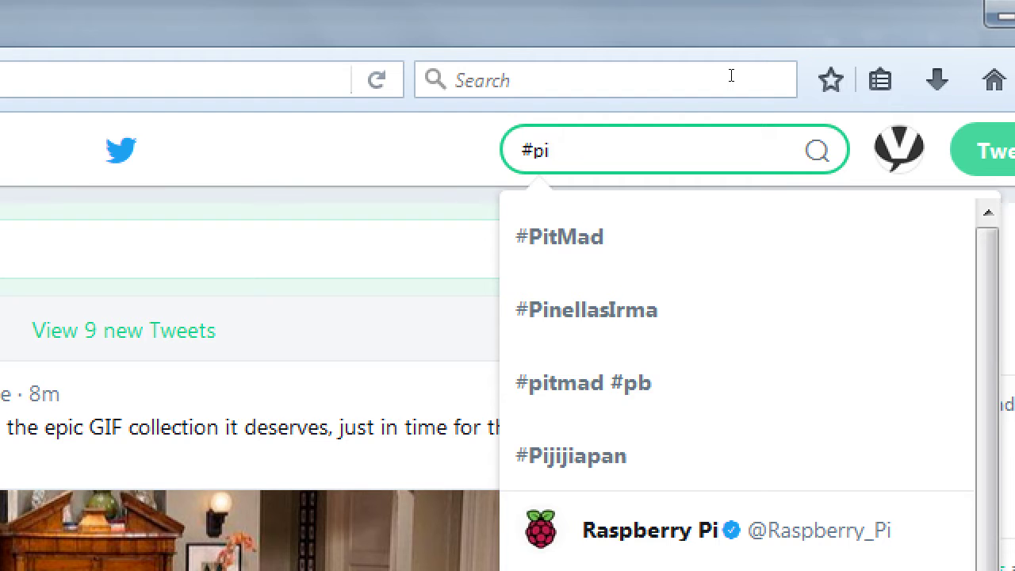
{"action": "type", "text": "zza"}
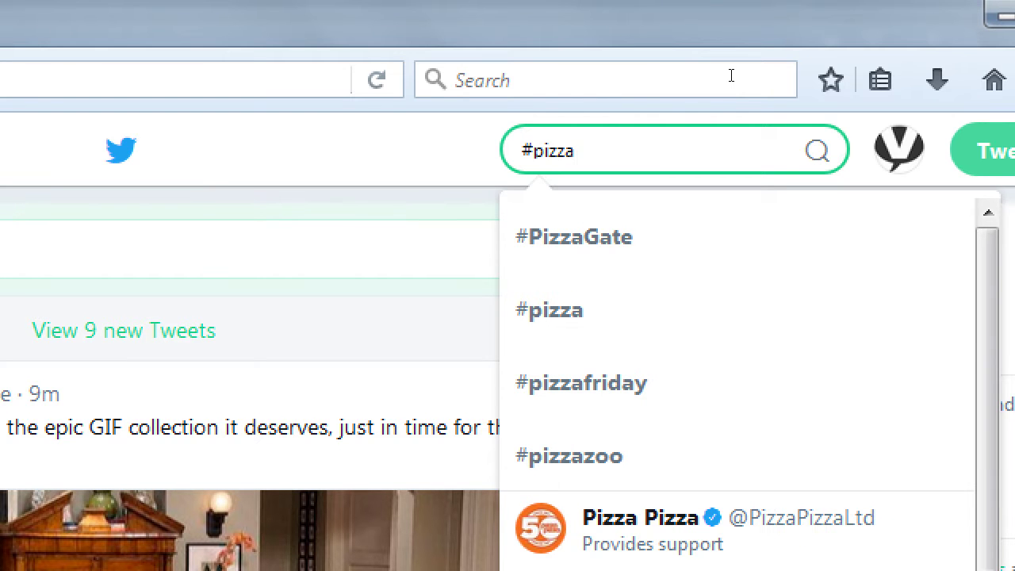
{"action": "key", "text": "Down"}
{"action": "key", "text": "Down"}
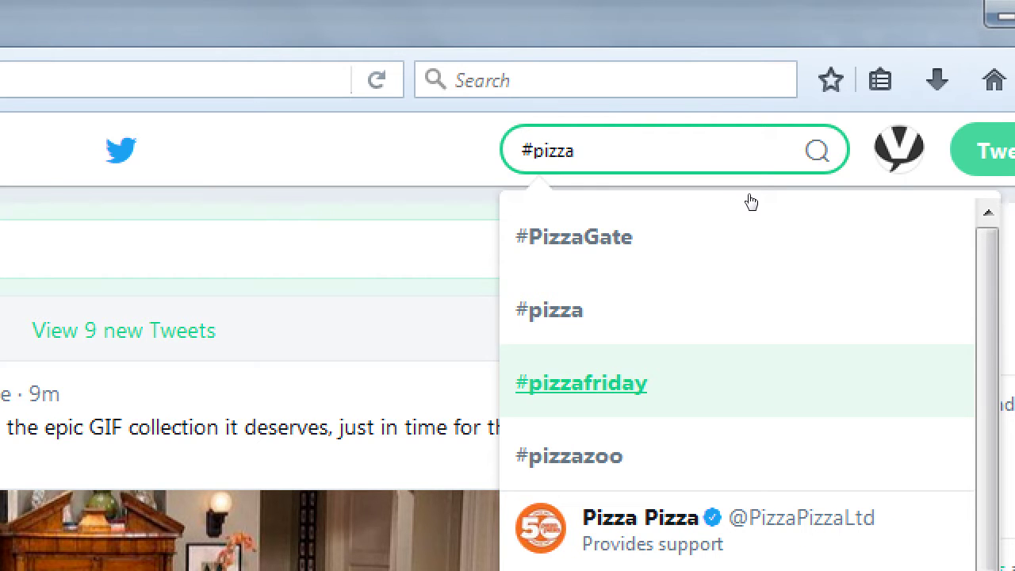
{"action": "key", "text": "Up"}
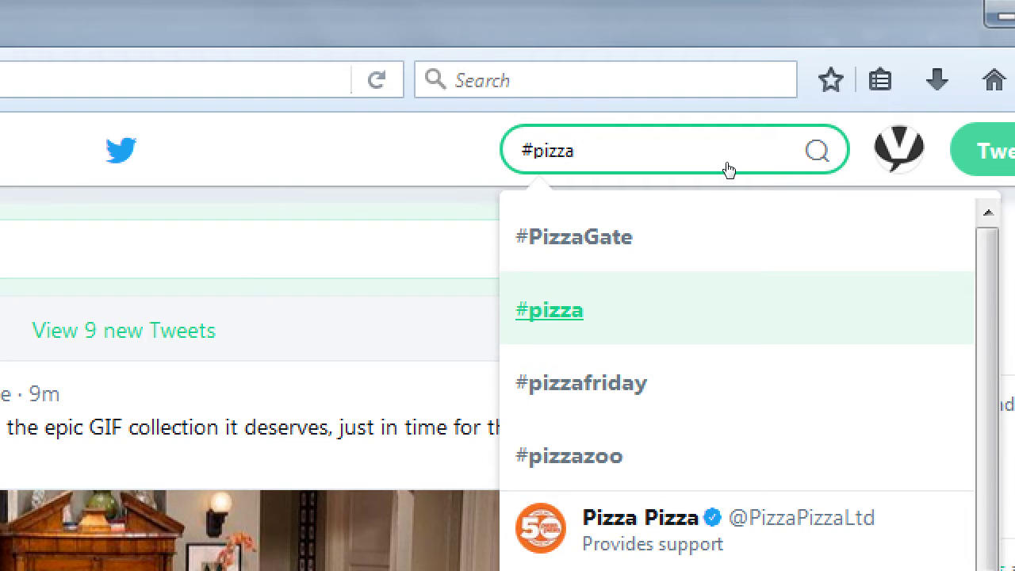
{"action": "key", "text": "Down"}
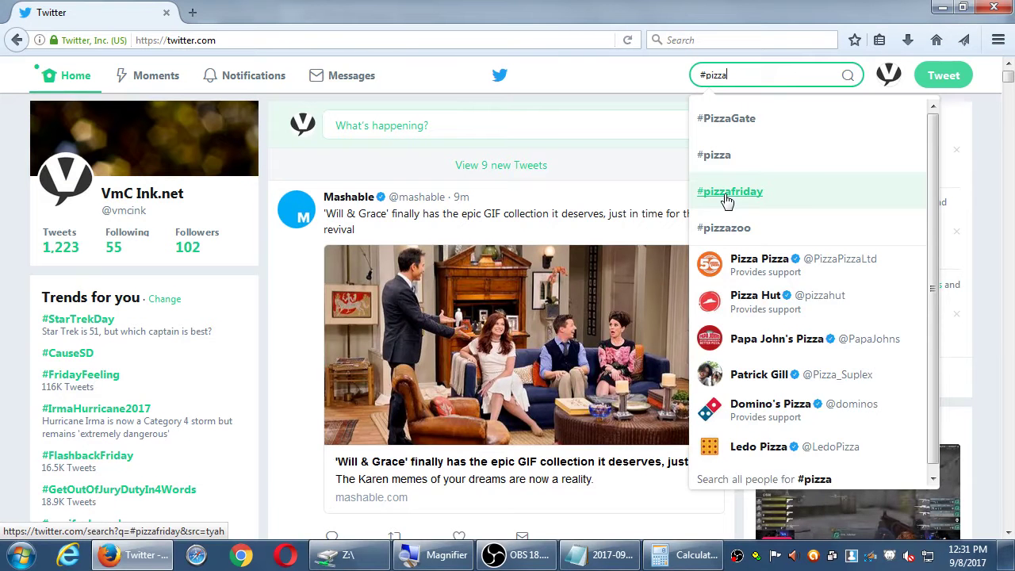
Open the #pizzafriday results and scroll down to Better Health Bakery's rainy-day pizza tweet
{"action": "left_click", "coordinate": [577, 388]}
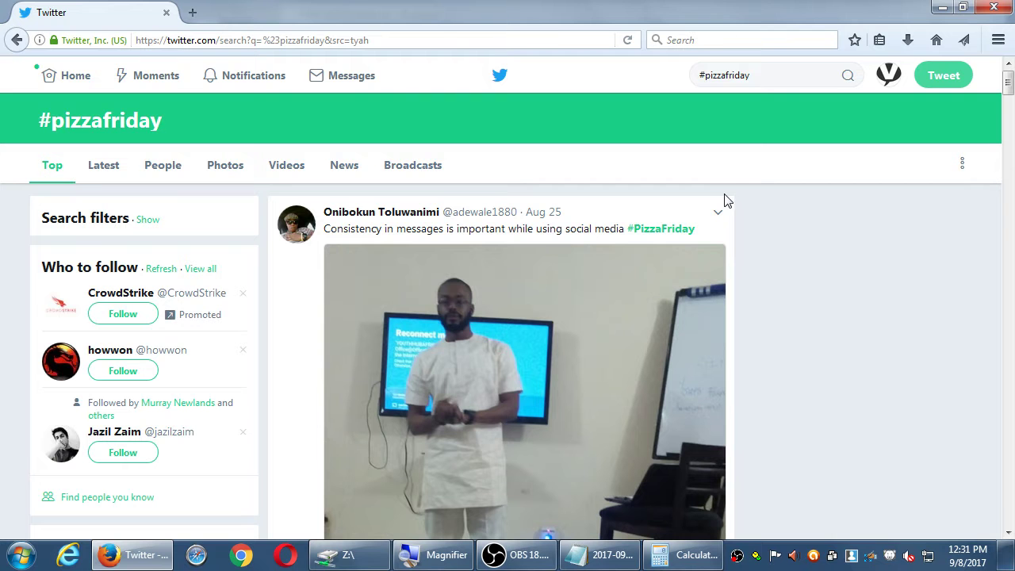
{"action": "scroll", "coordinate": [584, 403], "scroll_direction": "down", "scroll_amount": 5}
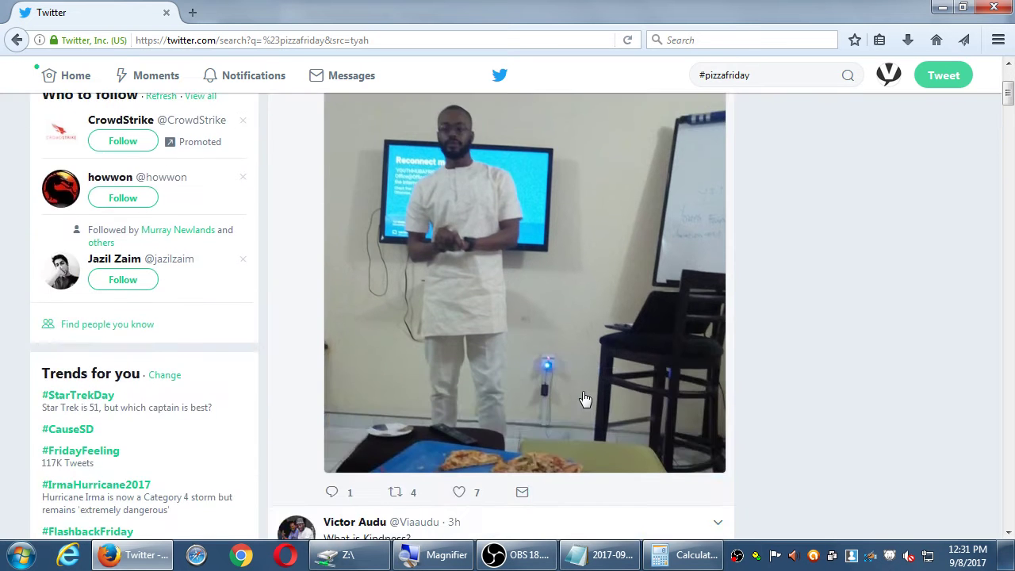
{"action": "scroll", "coordinate": [474, 353], "scroll_direction": "up", "scroll_amount": 1}
{"action": "scroll", "coordinate": [550, 385], "scroll_direction": "down", "scroll_amount": 5}
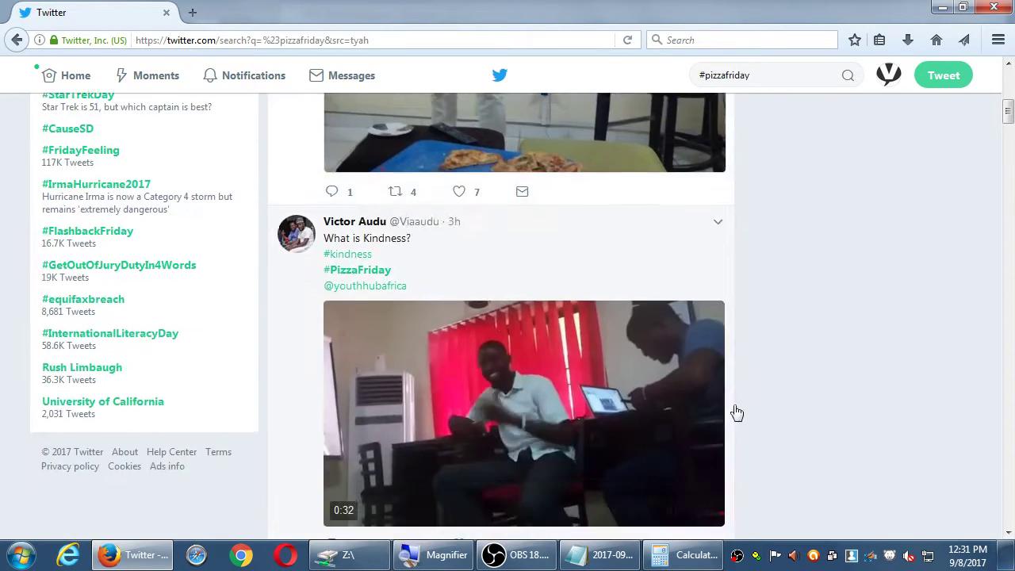
{"action": "scroll", "coordinate": [738, 412], "scroll_direction": "down", "scroll_amount": 4}
{"action": "scroll", "coordinate": [765, 421], "scroll_direction": "down", "scroll_amount": 4}
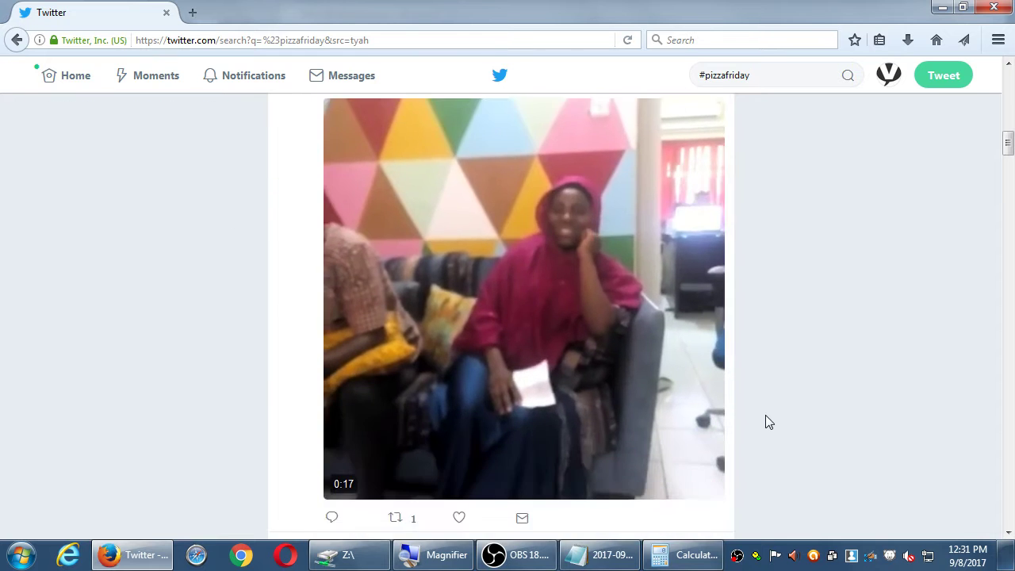
{"action": "scroll", "coordinate": [765, 422], "scroll_direction": "down", "scroll_amount": 2}
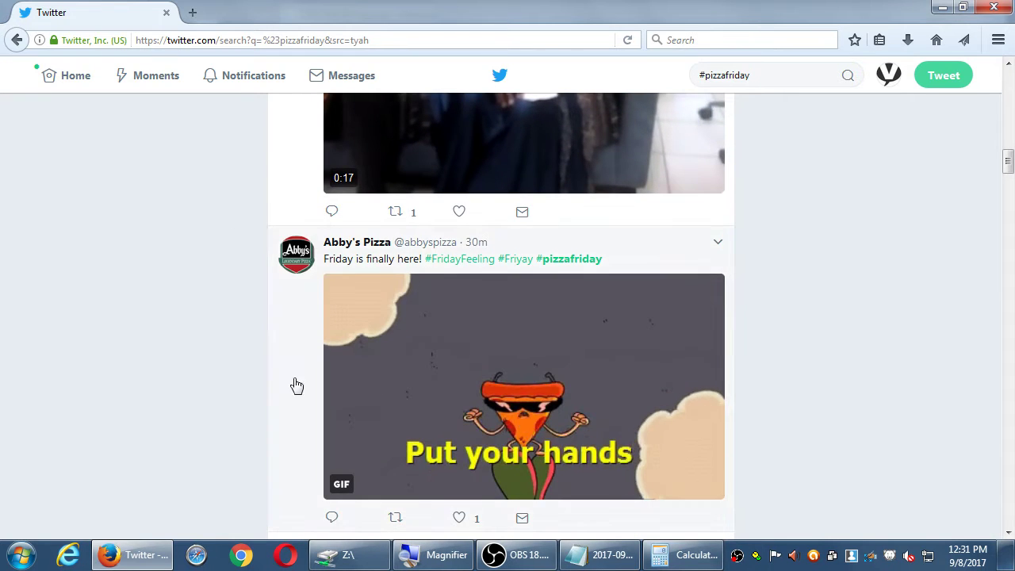
{"action": "scroll", "coordinate": [262, 353], "scroll_direction": "down", "scroll_amount": 3}
{"action": "scroll", "coordinate": [257, 349], "scroll_direction": "down", "scroll_amount": 1}
{"action": "scroll", "coordinate": [177, 333], "scroll_direction": "down", "scroll_amount": 3}
{"action": "scroll", "coordinate": [166, 334], "scroll_direction": "down", "scroll_amount": 6}
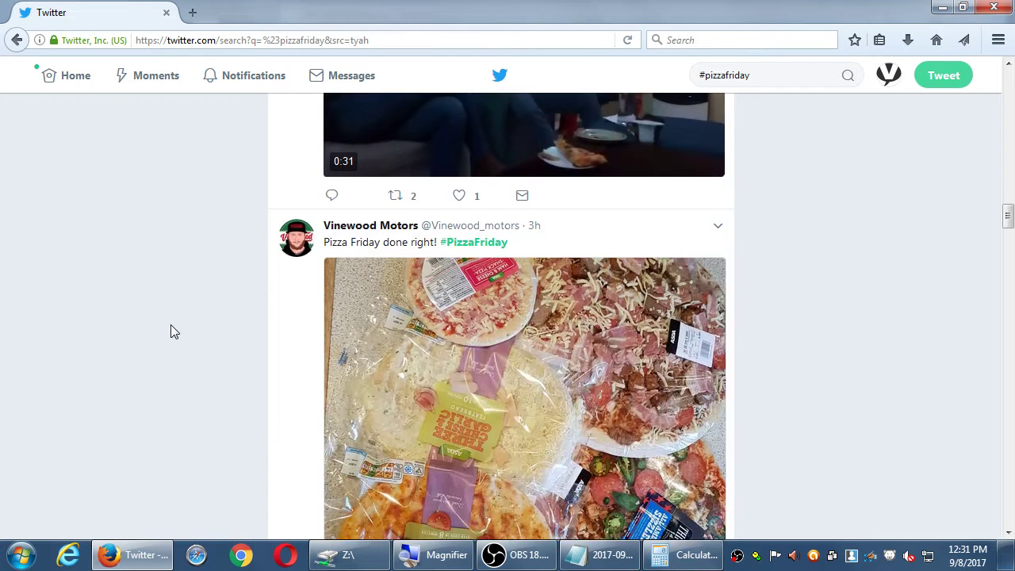
{"action": "scroll", "coordinate": [171, 332], "scroll_direction": "down", "scroll_amount": 1}
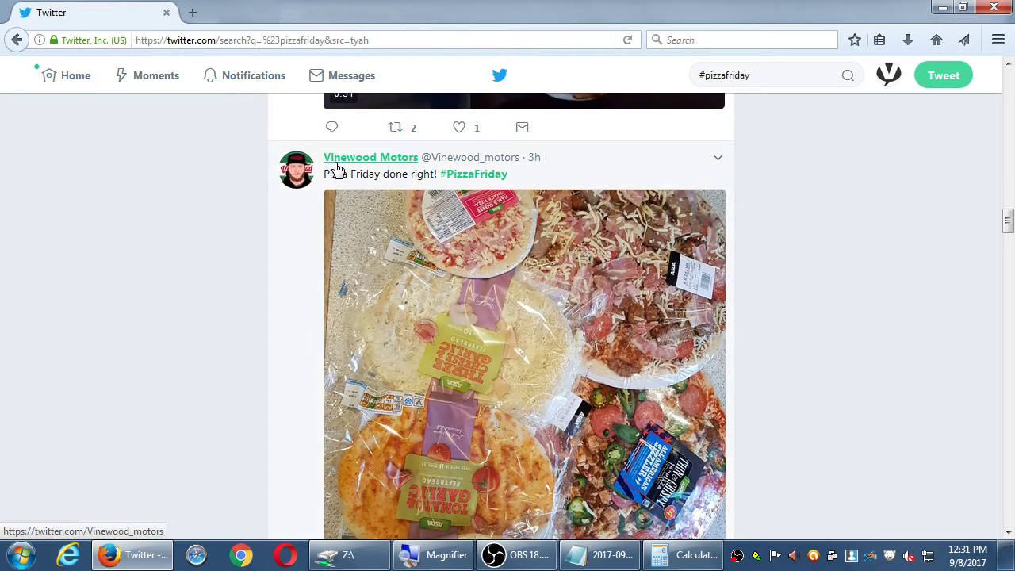
{"action": "scroll", "coordinate": [197, 305], "scroll_direction": "down", "scroll_amount": 2}
{"action": "scroll", "coordinate": [195, 301], "scroll_direction": "down", "scroll_amount": 3}
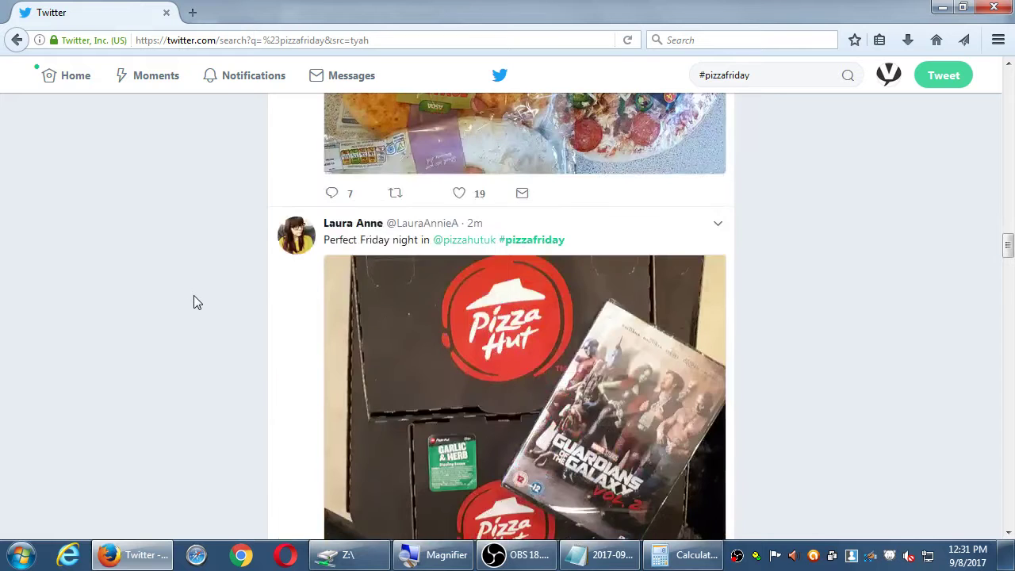
{"action": "scroll", "coordinate": [238, 286], "scroll_direction": "down", "scroll_amount": 5}
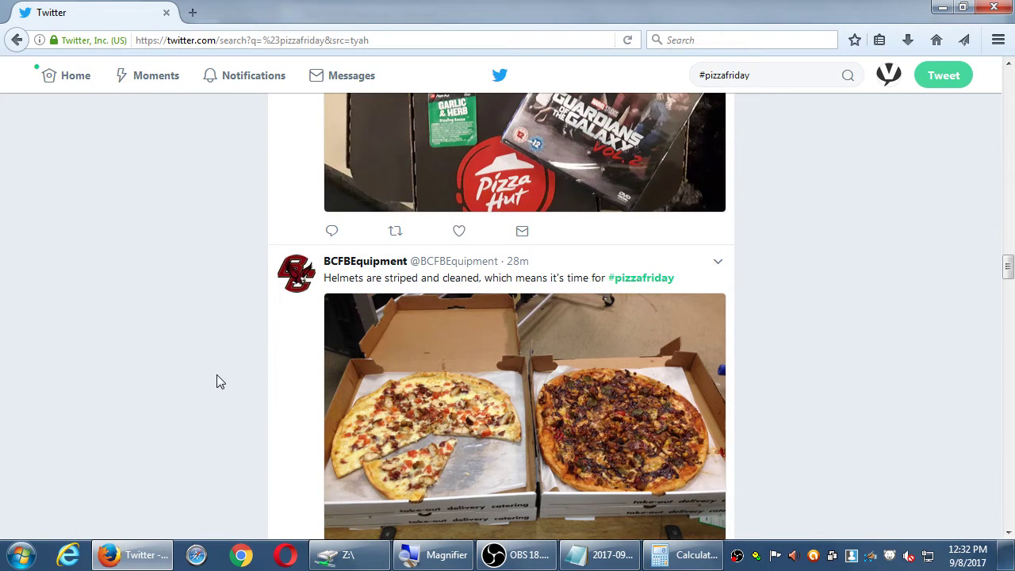
{"action": "scroll", "coordinate": [223, 368], "scroll_direction": "down", "scroll_amount": 3}
{"action": "scroll", "coordinate": [223, 367], "scroll_direction": "down", "scroll_amount": 3}
{"action": "scroll", "coordinate": [224, 368], "scroll_direction": "down", "scroll_amount": 6}
{"action": "scroll", "coordinate": [274, 312], "scroll_direction": "down", "scroll_amount": 3}
{"action": "scroll", "coordinate": [274, 312], "scroll_direction": "down", "scroll_amount": 3}
{"action": "mouse_move", "coordinate": [421, 216]}
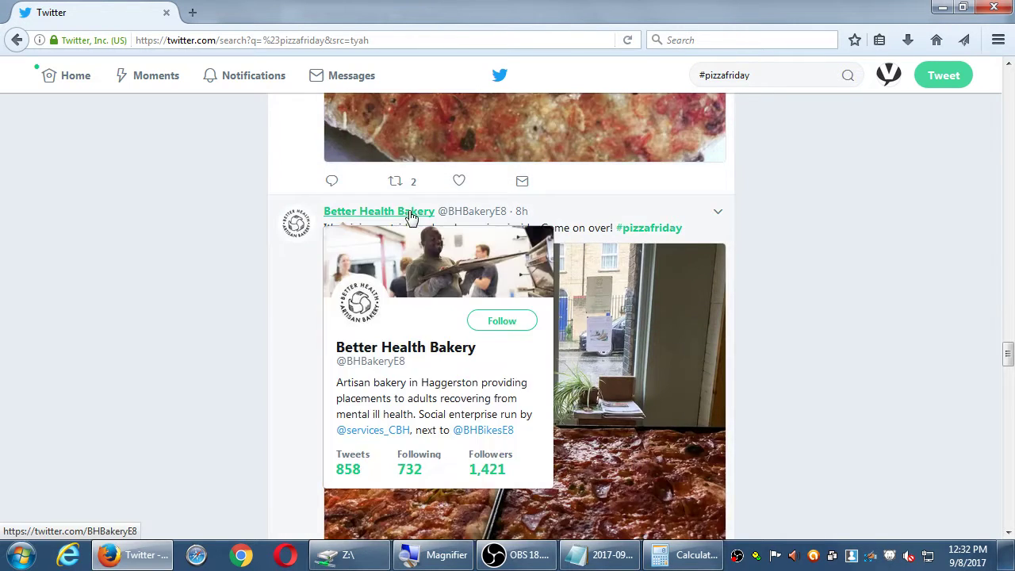
{"action": "scroll", "coordinate": [219, 262], "scroll_direction": "down", "scroll_amount": 2}
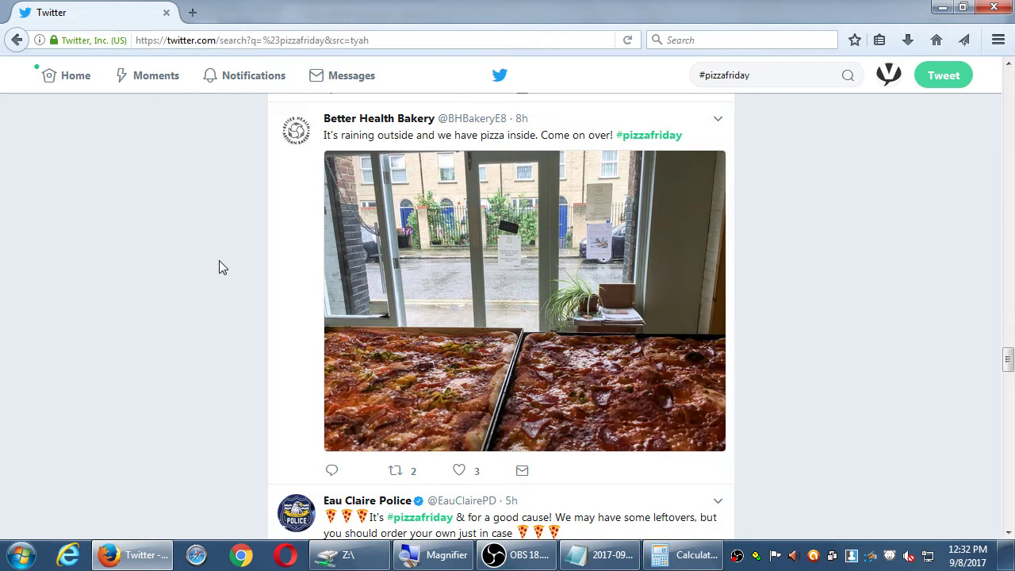
{"action": "mouse_move", "coordinate": [289, 140]}
{"action": "left_click", "coordinate": [940, 78]}
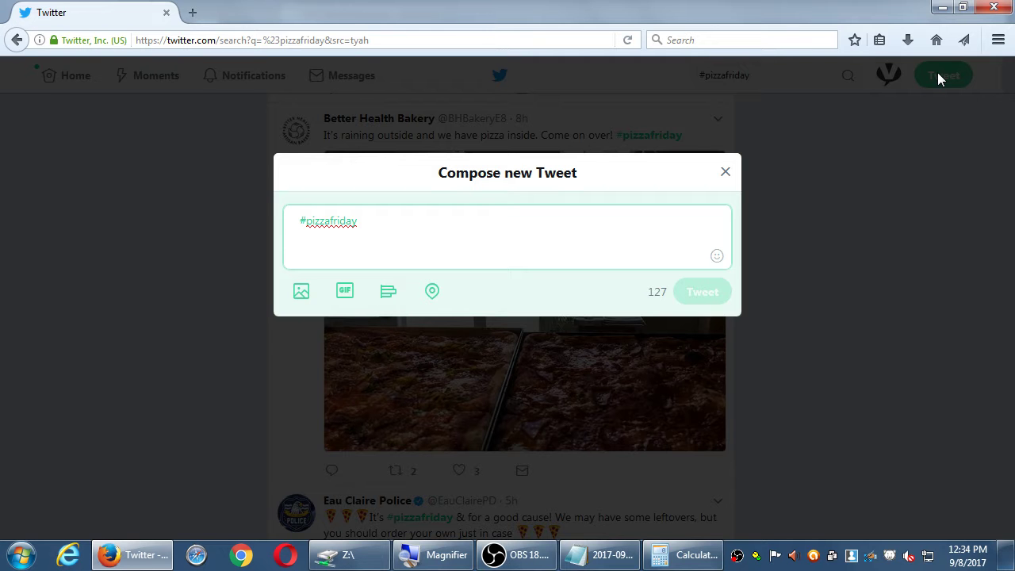
{"action": "left_click", "coordinate": [871, 276]}
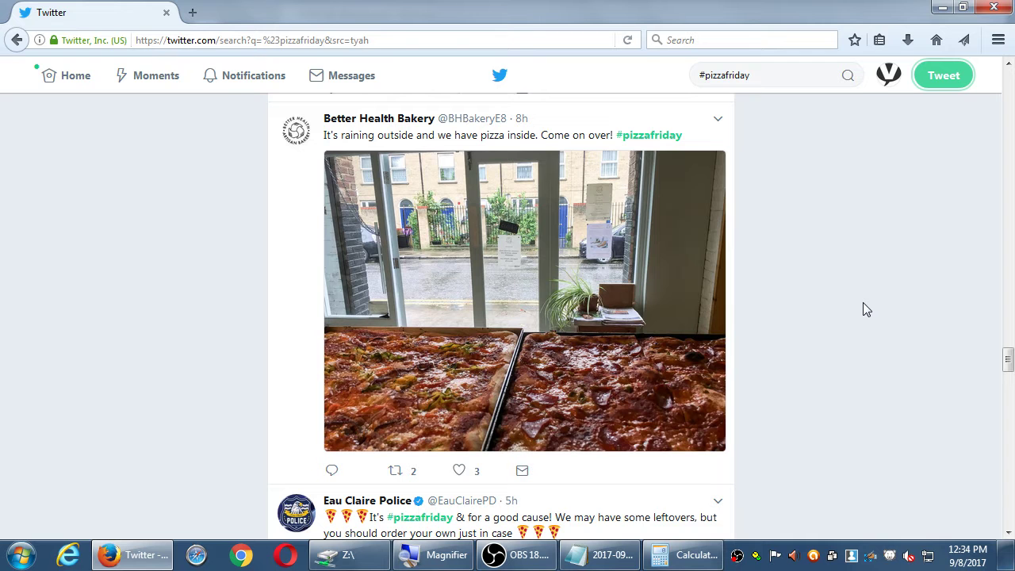
{"action": "scroll", "coordinate": [848, 302], "scroll_direction": "down", "scroll_amount": 10}
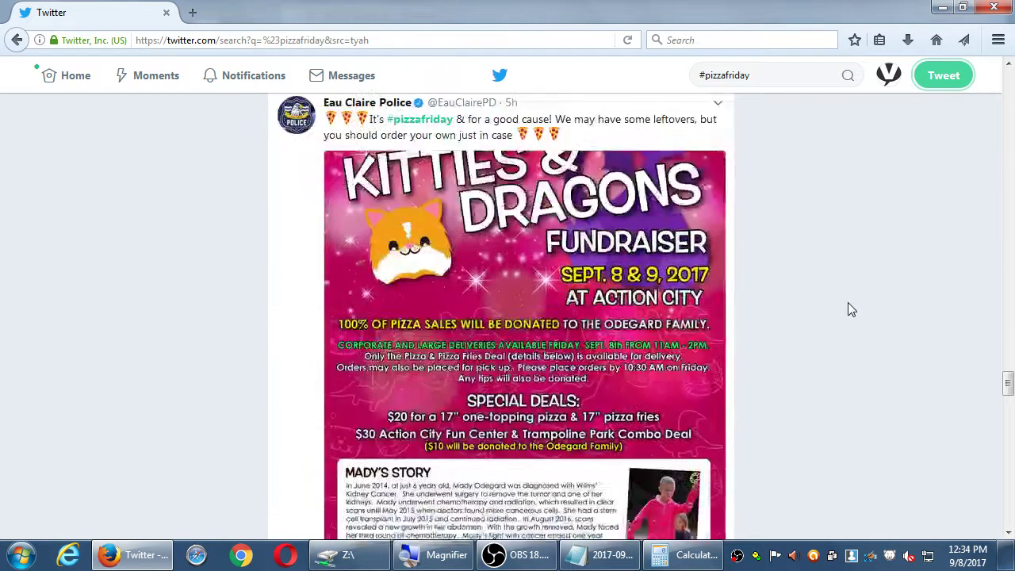
{"action": "scroll", "coordinate": [848, 309], "scroll_direction": "down", "scroll_amount": 3}
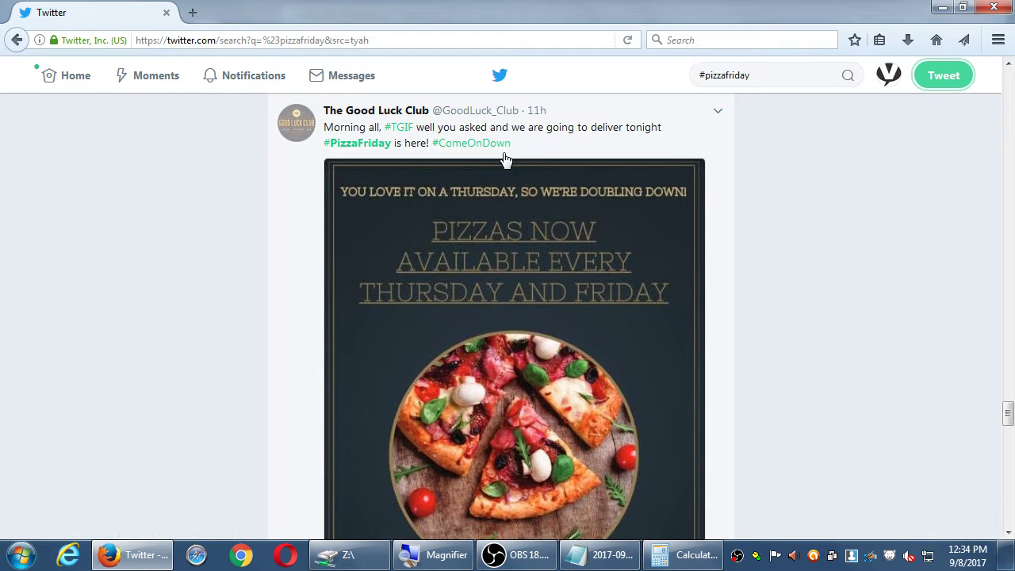
{"action": "scroll", "coordinate": [799, 311], "scroll_direction": "down", "scroll_amount": 2}
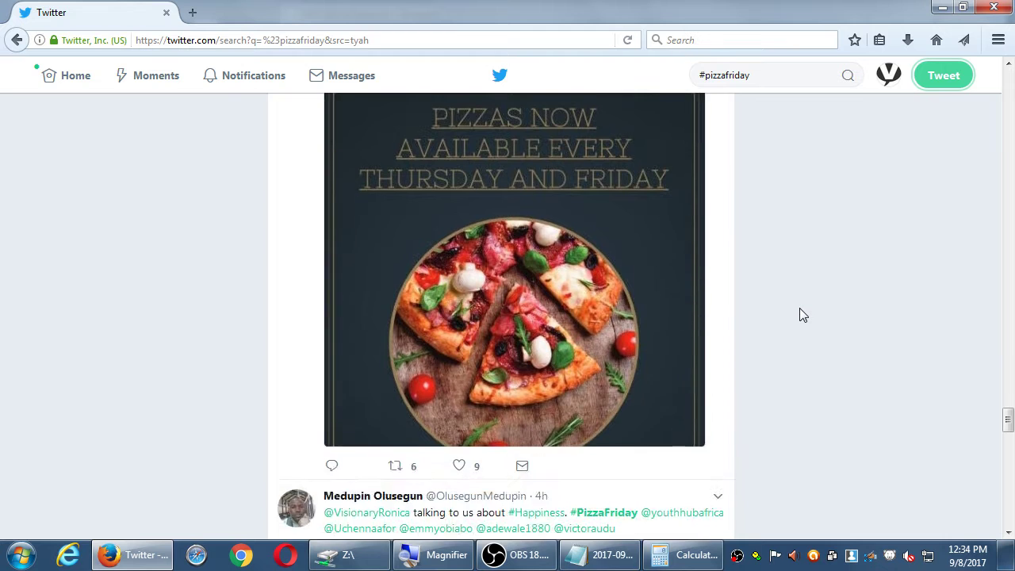
{"action": "scroll", "coordinate": [800, 311], "scroll_direction": "up", "scroll_amount": 3}
{"action": "scroll", "coordinate": [799, 315], "scroll_direction": "up", "scroll_amount": 10}
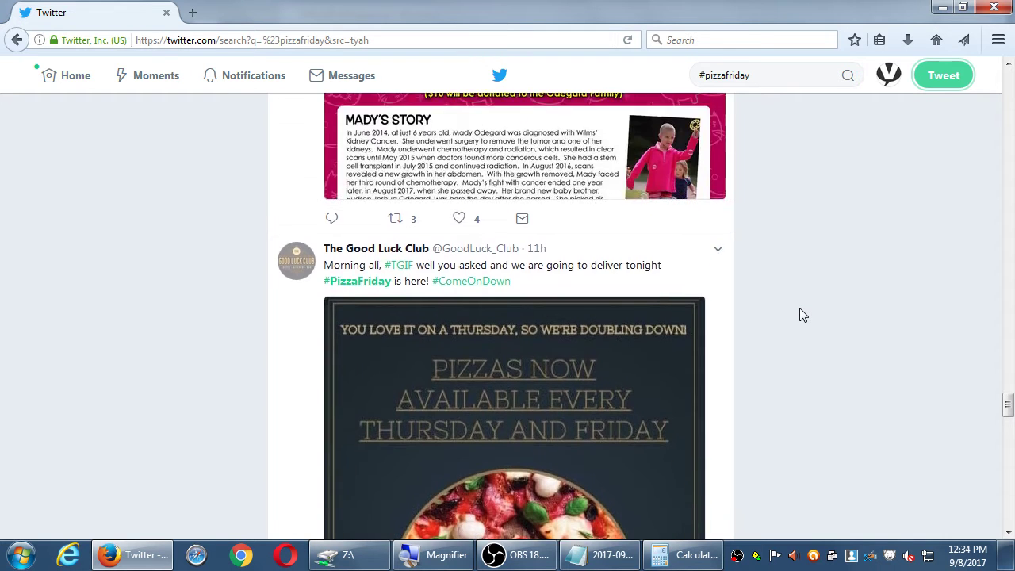
{"action": "scroll", "coordinate": [799, 315], "scroll_direction": "up", "scroll_amount": 3}
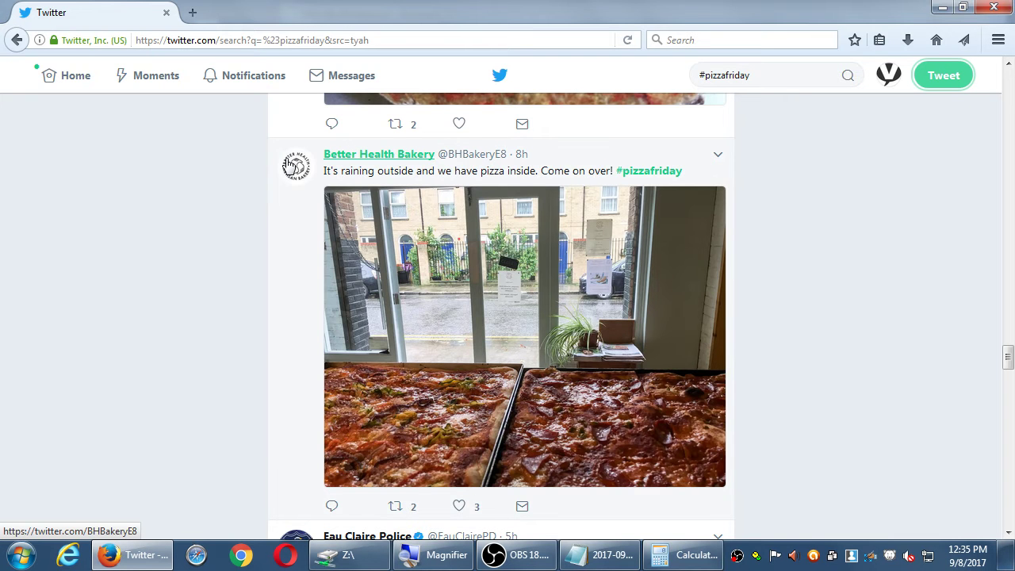
{"action": "mouse_move", "coordinate": [289, 164]}
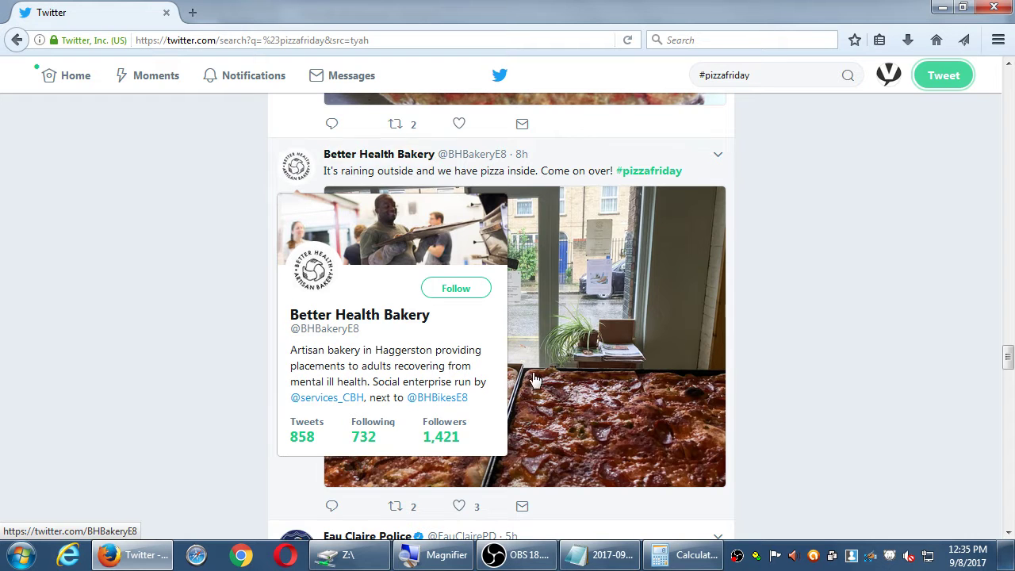
{"action": "scroll", "coordinate": [821, 342], "scroll_direction": "down", "scroll_amount": 3}
{"action": "scroll", "coordinate": [822, 341], "scroll_direction": "down", "scroll_amount": 15}
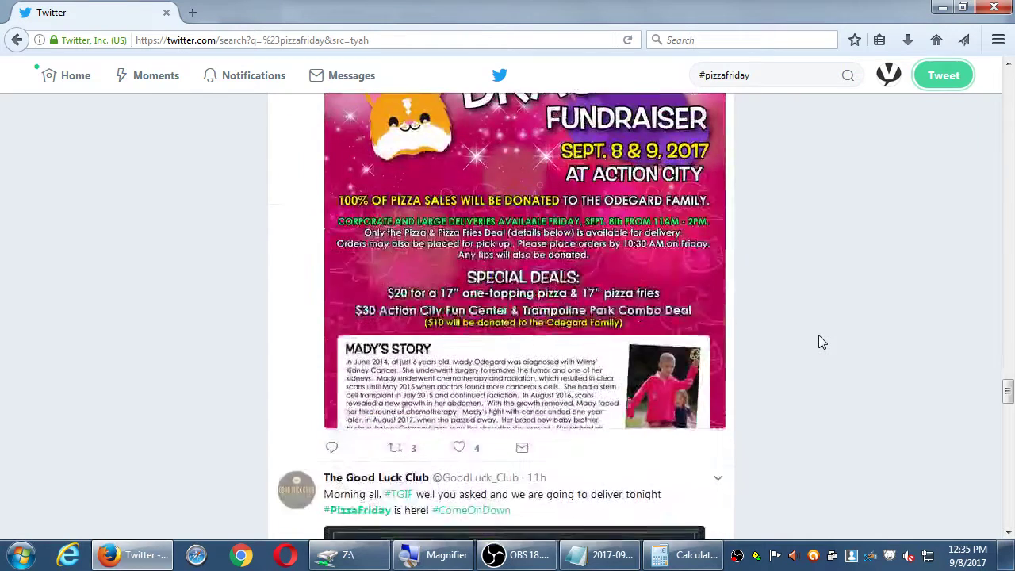
{"action": "scroll", "coordinate": [822, 341], "scroll_direction": "down", "scroll_amount": 2}
{"action": "scroll", "coordinate": [476, 500], "scroll_direction": "down", "scroll_amount": 2}
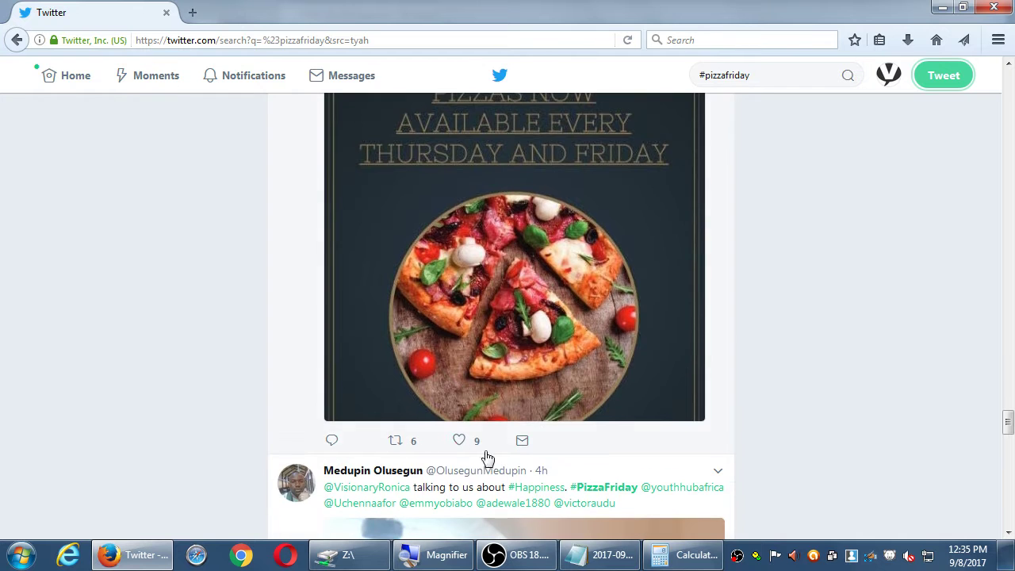
{"action": "scroll", "coordinate": [766, 439], "scroll_direction": "up", "scroll_amount": 5}
{"action": "mouse_move", "coordinate": [305, 238]}
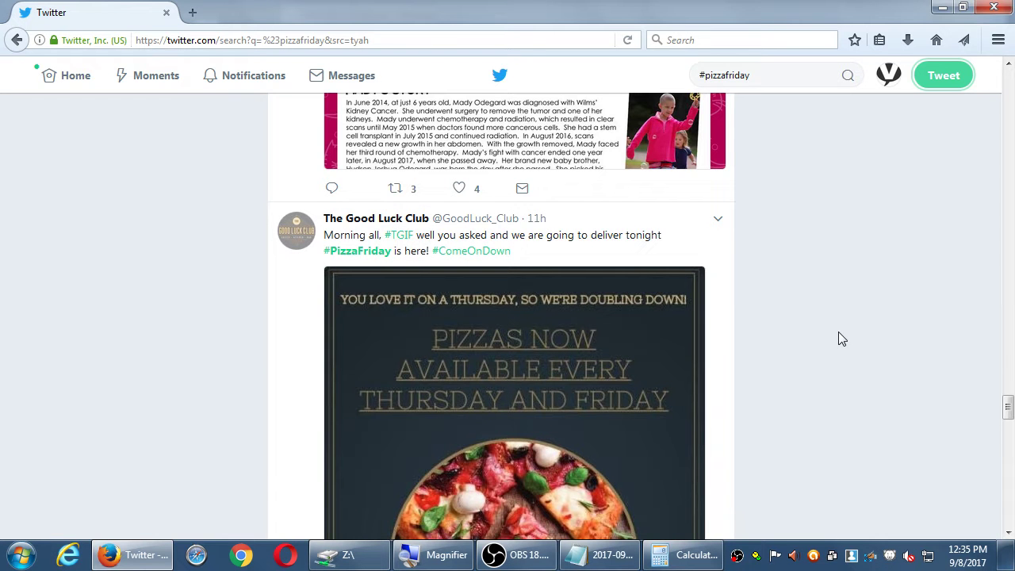
{"action": "scroll", "coordinate": [839, 333], "scroll_direction": "down", "scroll_amount": 3}
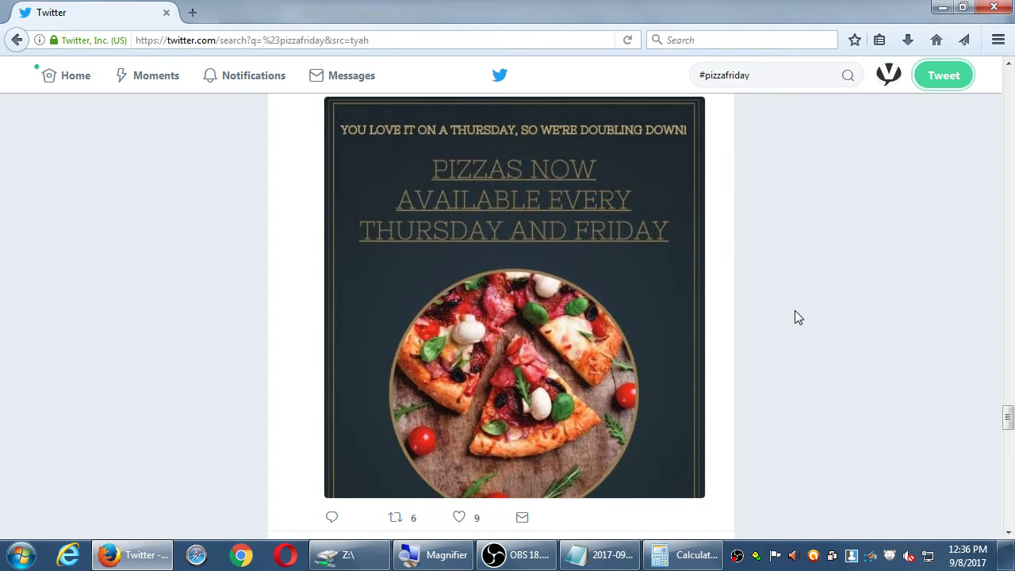
{"action": "scroll", "coordinate": [797, 311], "scroll_direction": "up", "scroll_amount": 10}
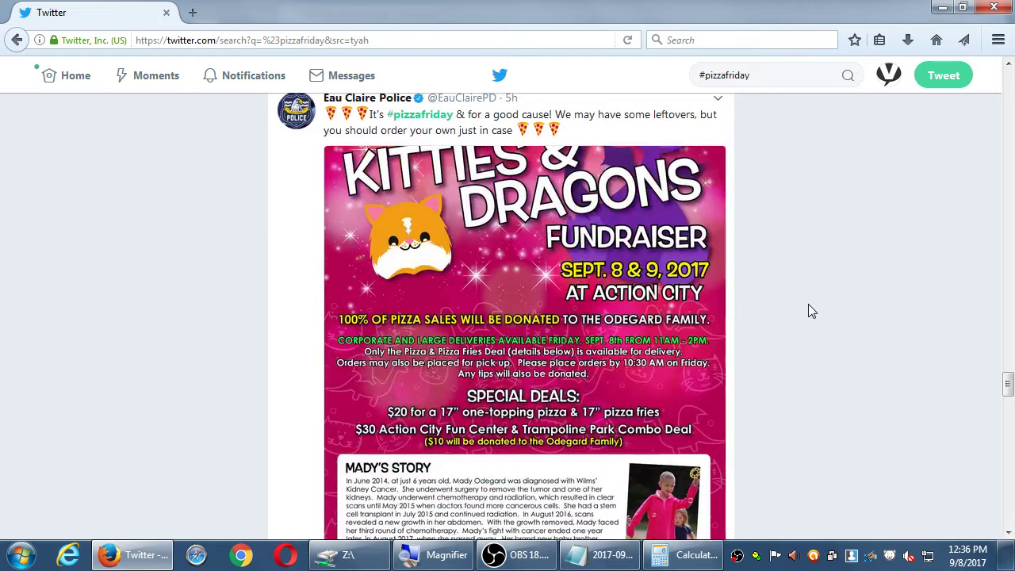
{"action": "scroll", "coordinate": [810, 311], "scroll_direction": "up", "scroll_amount": 10}
{"action": "scroll", "coordinate": [812, 310], "scroll_direction": "down", "scroll_amount": 2}
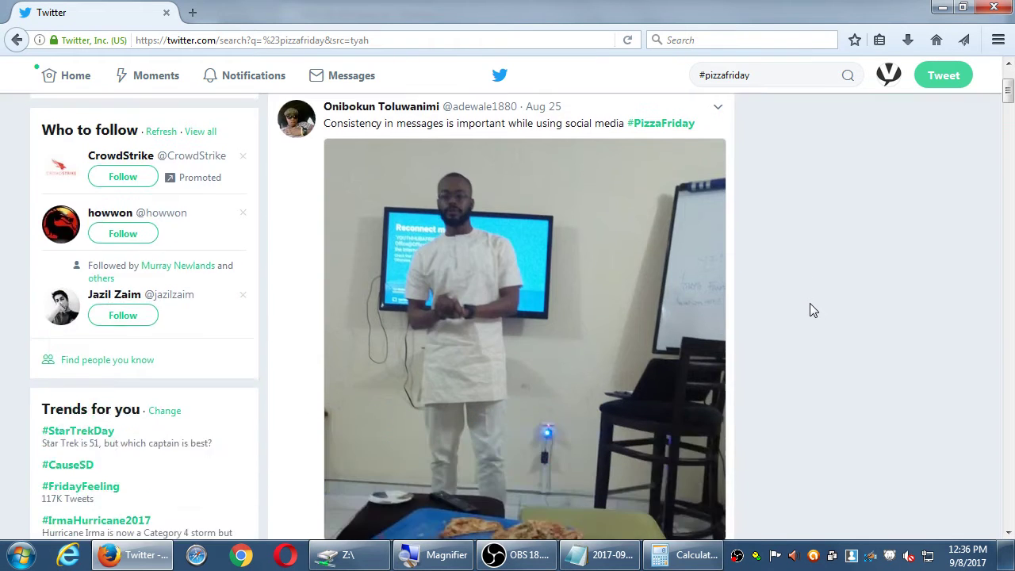
{"action": "scroll", "coordinate": [810, 310], "scroll_direction": "down", "scroll_amount": 2}
{"action": "scroll", "coordinate": [810, 310], "scroll_direction": "up", "scroll_amount": 3}
{"action": "scroll", "coordinate": [814, 310], "scroll_direction": "down", "scroll_amount": 4}
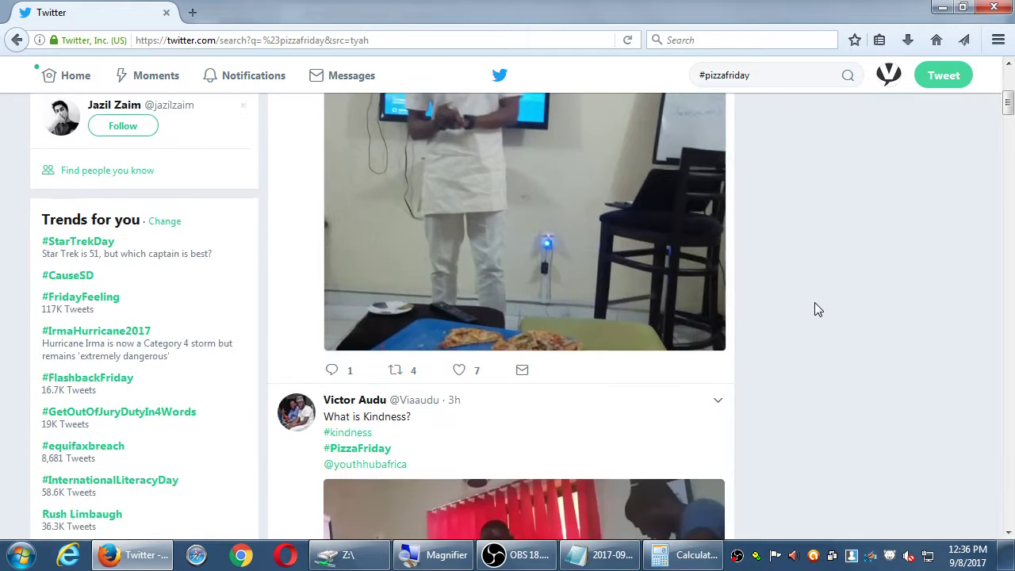
{"action": "scroll", "coordinate": [818, 311], "scroll_direction": "down", "scroll_amount": 1}
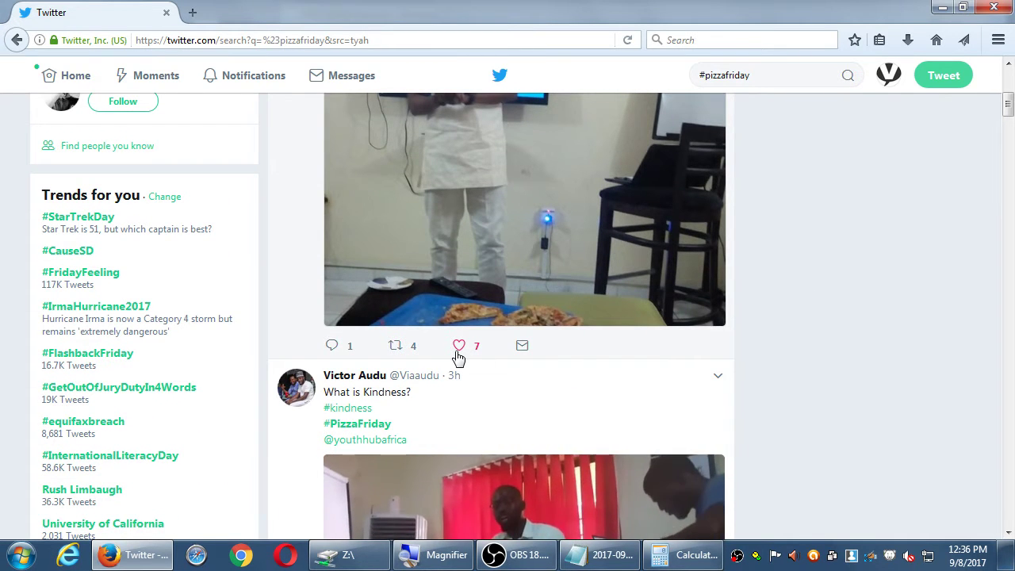
{"action": "scroll", "coordinate": [877, 336], "scroll_direction": "up", "scroll_amount": 5}
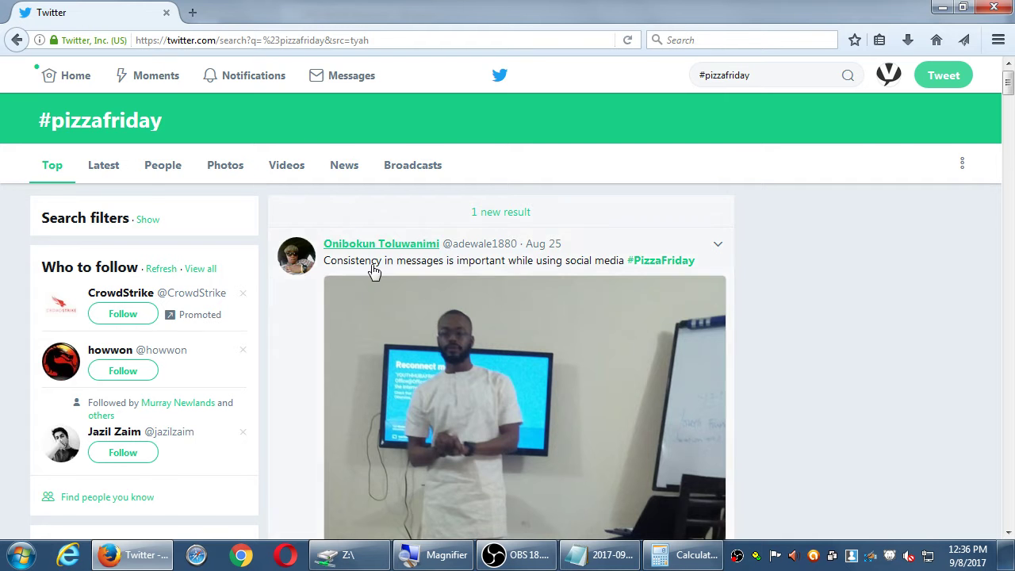
{"action": "scroll", "coordinate": [407, 378], "scroll_direction": "down", "scroll_amount": 4}
{"action": "scroll", "coordinate": [408, 378], "scroll_direction": "up", "scroll_amount": 4}
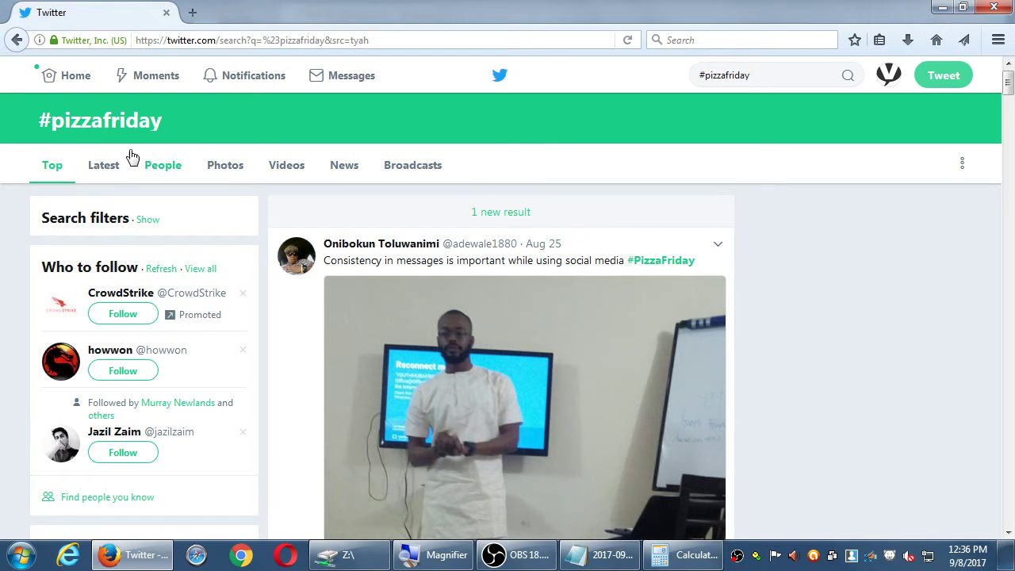
{"action": "left_click_drag", "start_coordinate": [51, 120], "coordinate": [187, 122]}
Switch the #pizzafriday search to Latest results, browse them, and refresh the Latest view
{"action": "left_click", "coordinate": [206, 138]}
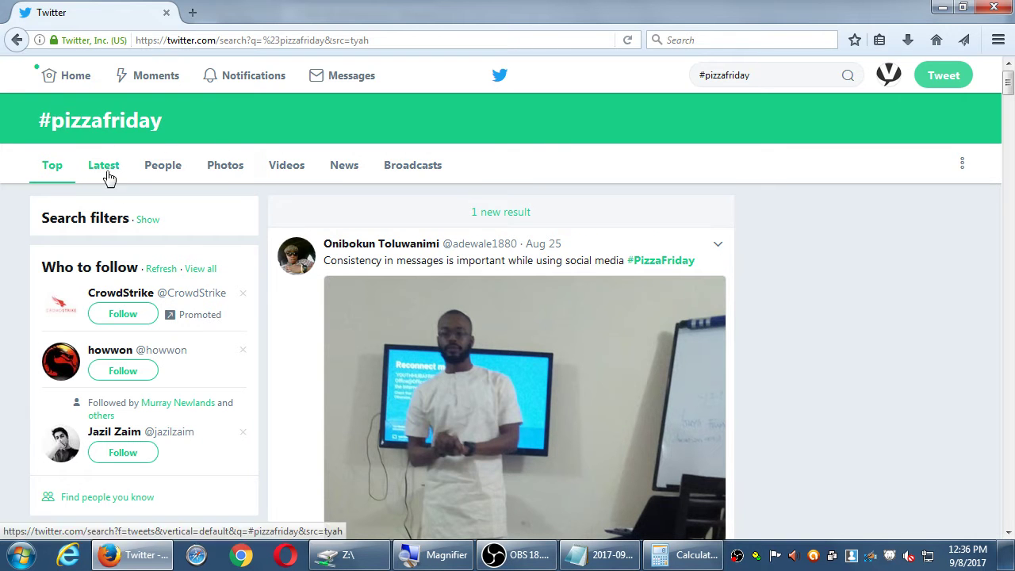
{"action": "left_click", "coordinate": [108, 171]}
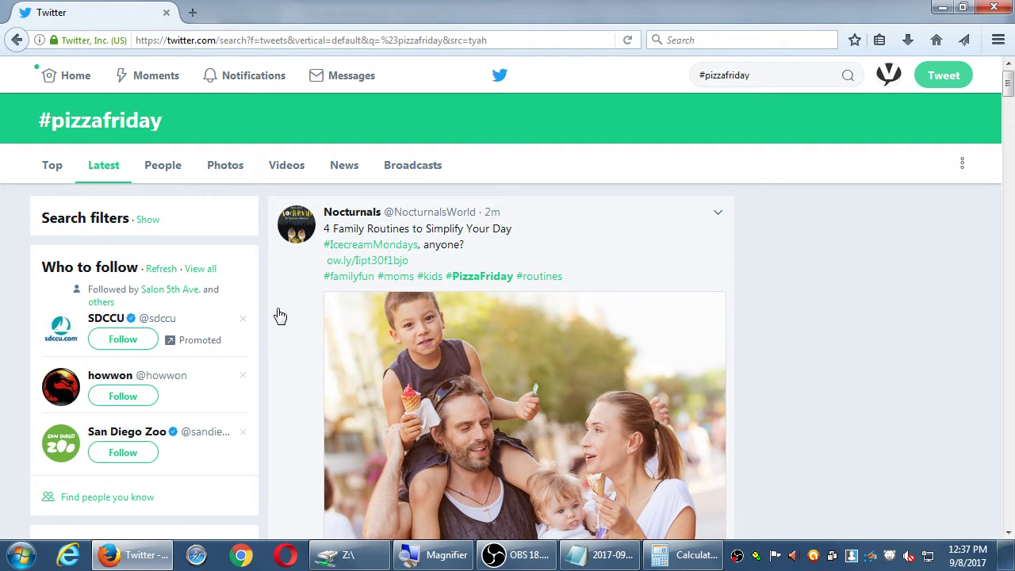
{"action": "scroll", "coordinate": [280, 316], "scroll_direction": "down", "scroll_amount": 15}
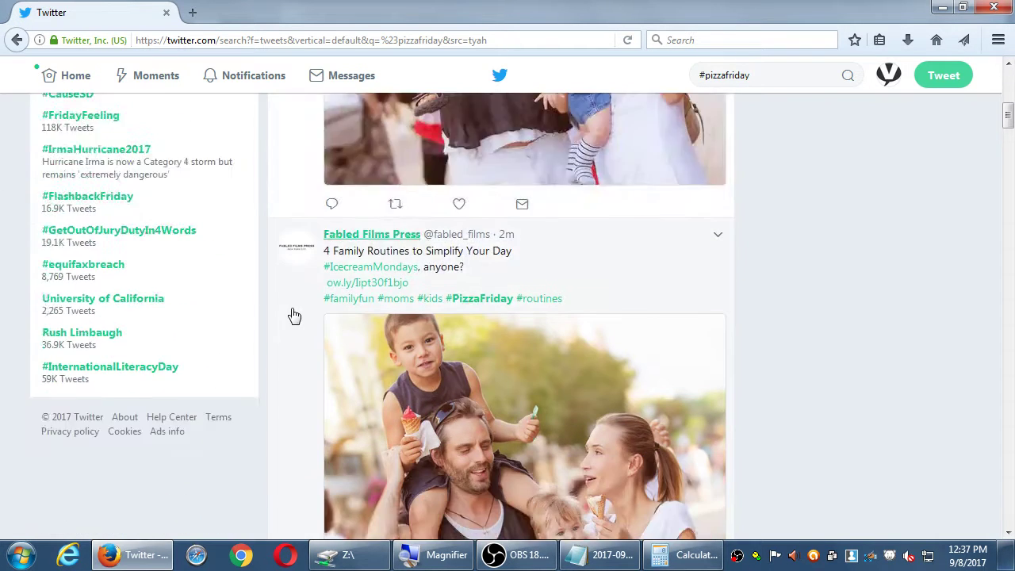
{"action": "scroll", "coordinate": [215, 333], "scroll_direction": "down", "scroll_amount": 3}
{"action": "scroll", "coordinate": [215, 333], "scroll_direction": "up", "scroll_amount": 3}
{"action": "scroll", "coordinate": [217, 333], "scroll_direction": "down", "scroll_amount": 1}
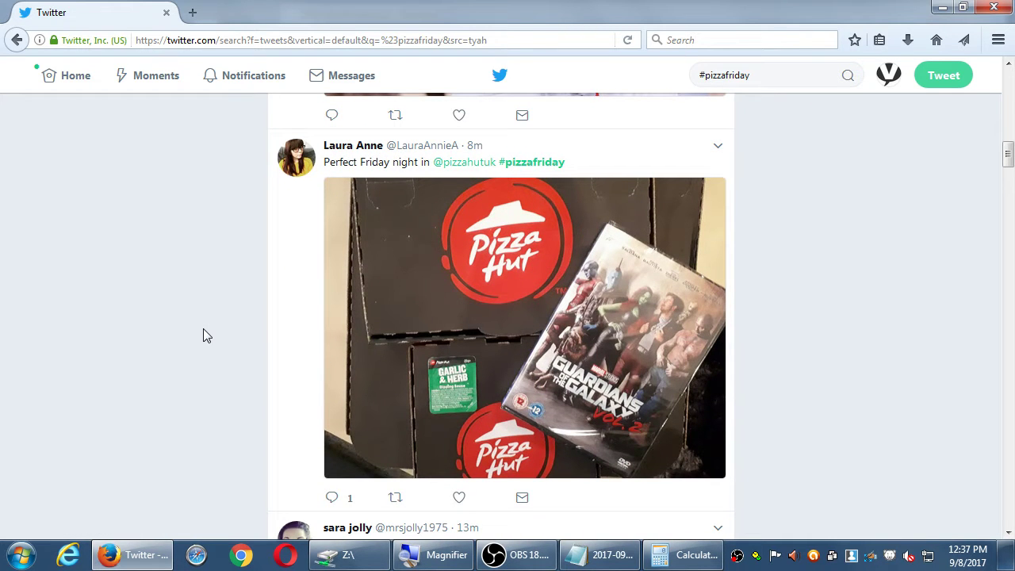
{"action": "scroll", "coordinate": [203, 330], "scroll_direction": "up", "scroll_amount": 20}
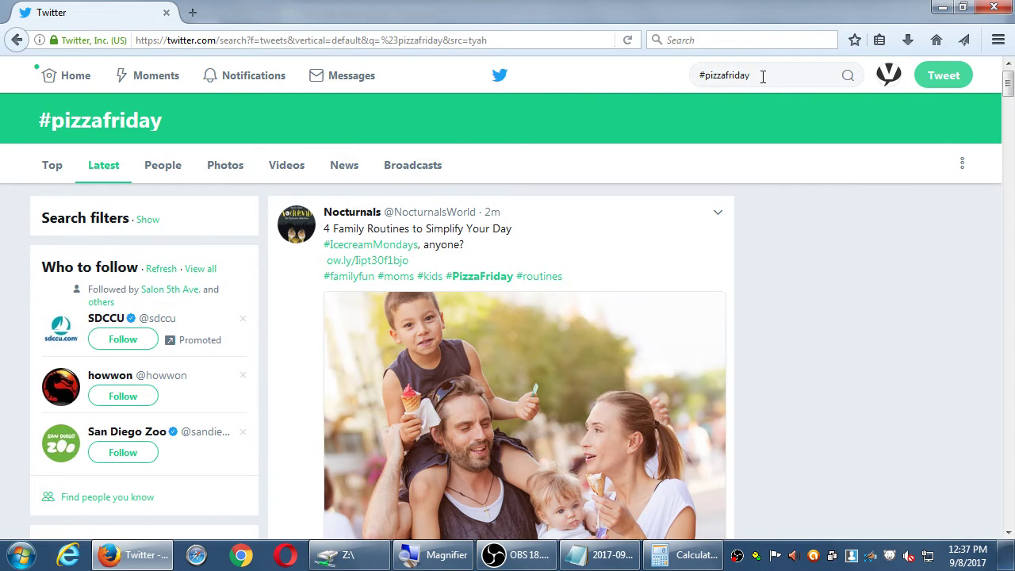
{"action": "left_click", "coordinate": [106, 170]}
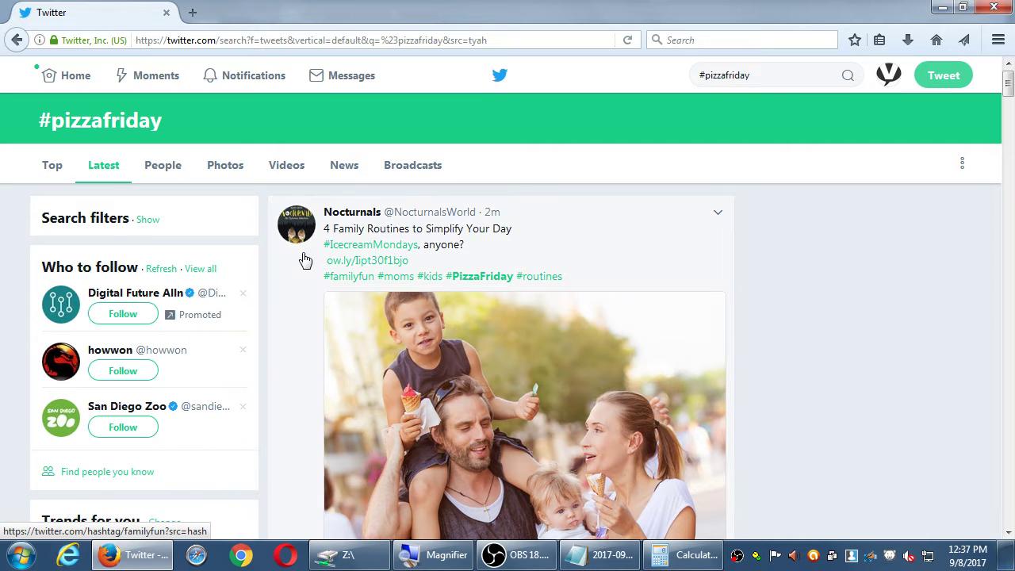
Show the People results for #pizzafriday and glance through them
{"action": "left_click", "coordinate": [164, 175]}
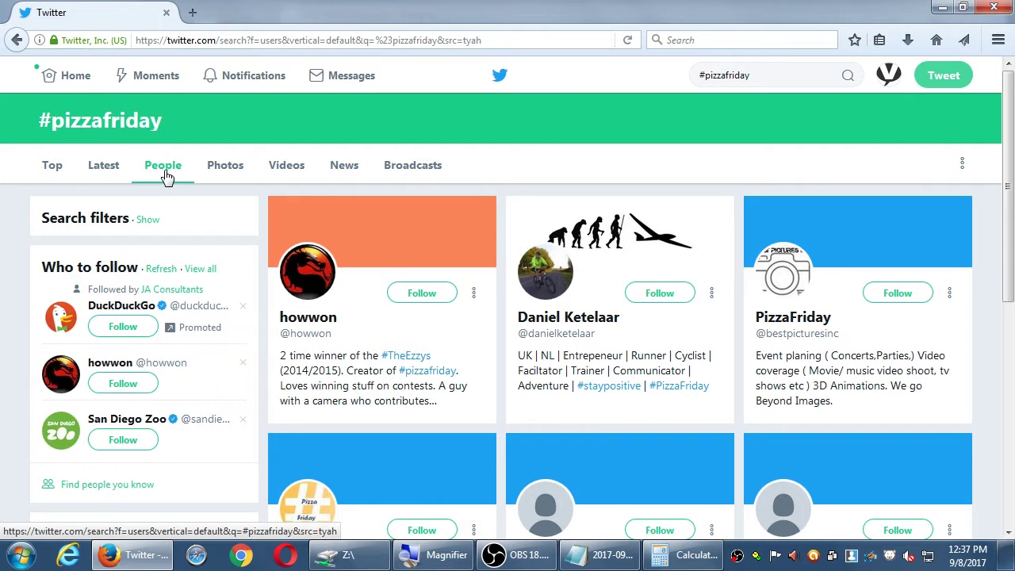
{"action": "scroll", "coordinate": [756, 342], "scroll_direction": "down", "scroll_amount": 3}
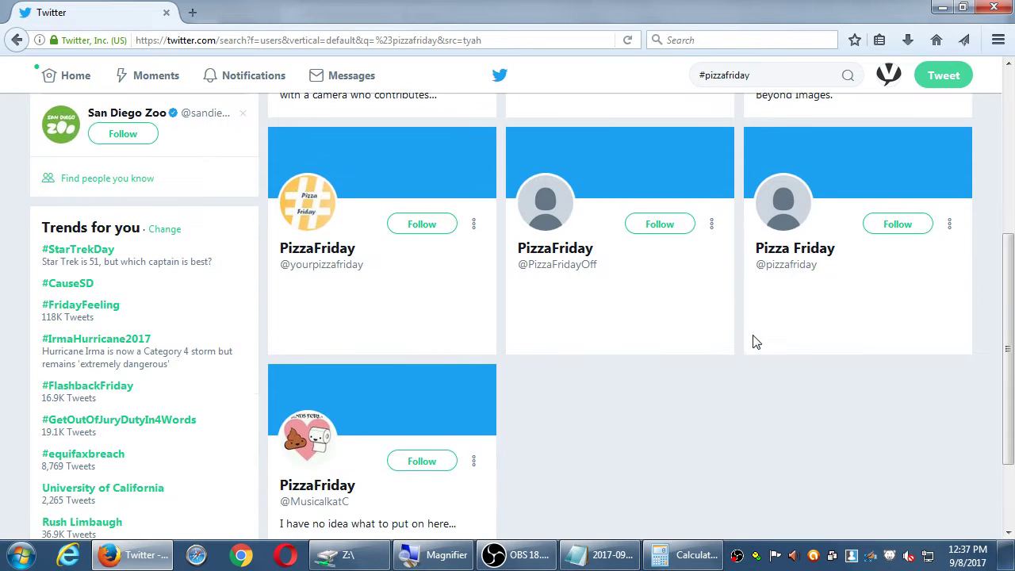
{"action": "scroll", "coordinate": [700, 358], "scroll_direction": "up", "scroll_amount": 4}
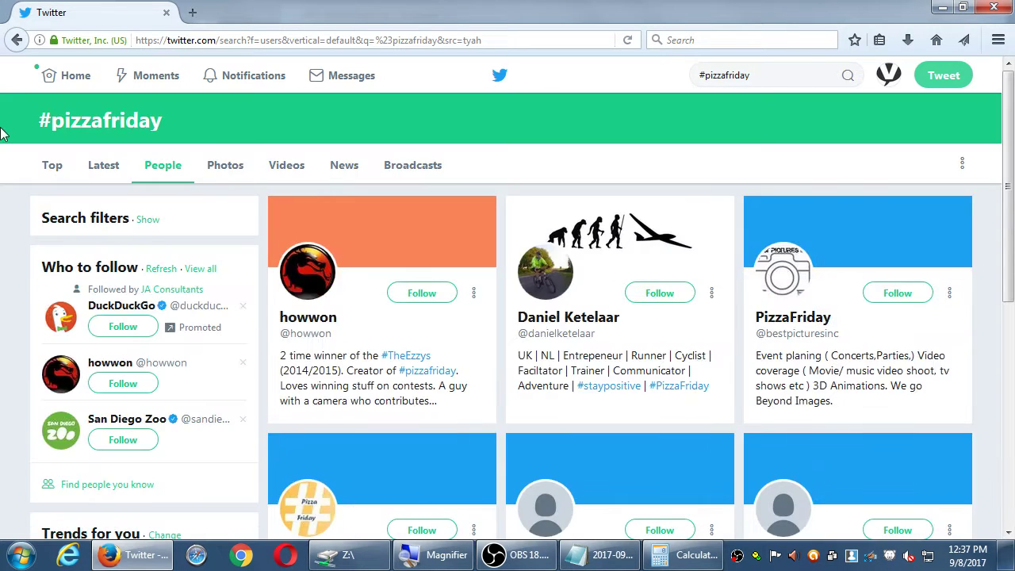
Change the search to #pizza and scroll through the matching pizza-chain accounts
{"action": "left_click", "coordinate": [770, 77]}
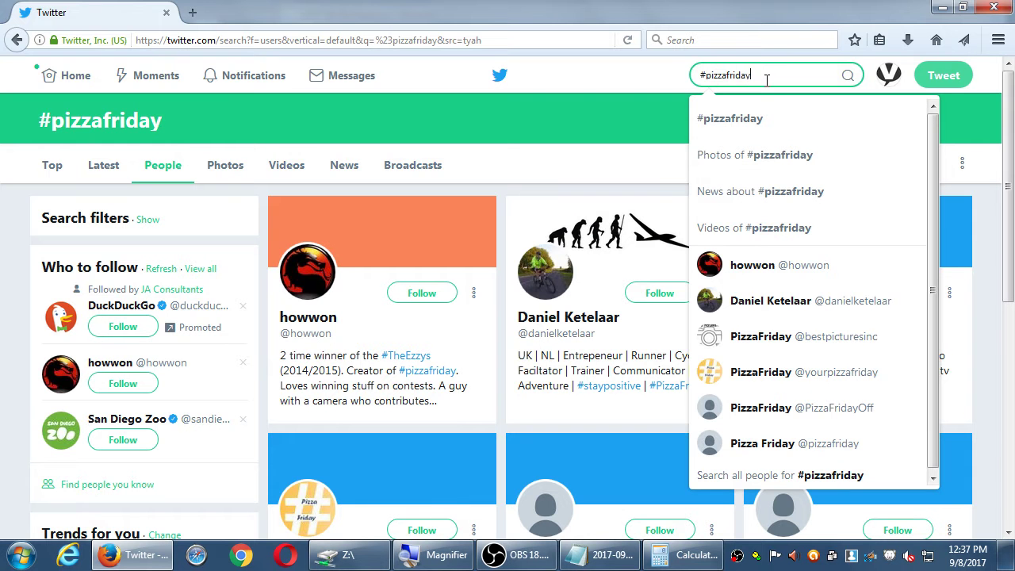
{"action": "key", "text": "BackSpace"}
{"action": "key", "text": "BackSpace"}
{"action": "key", "text": "BackSpace"}
{"action": "key", "text": "BackSpace"}
{"action": "key", "text": "BackSpace"}
{"action": "key", "text": "BackSpace"}
{"action": "key", "text": "Return"}
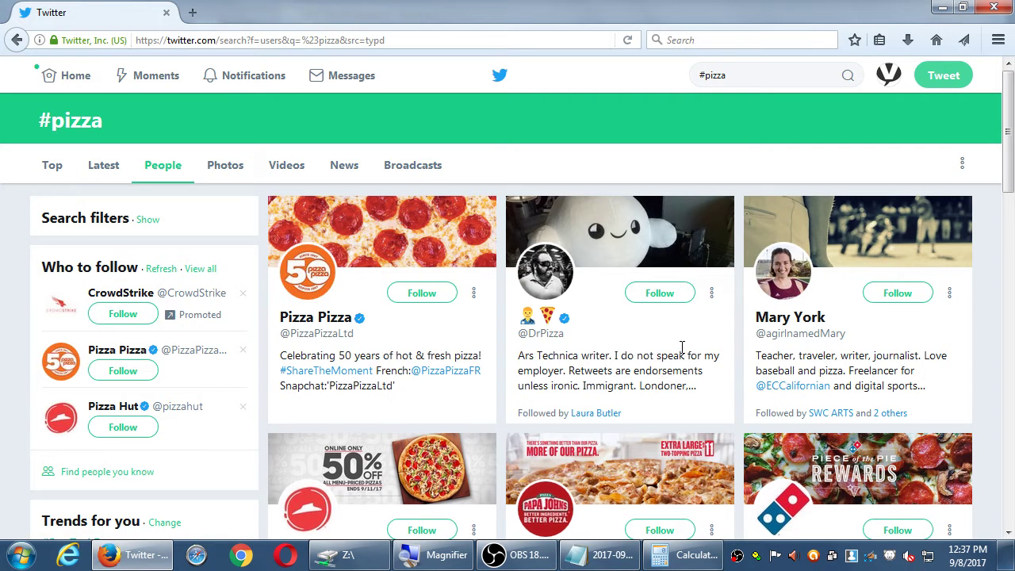
{"action": "scroll", "coordinate": [682, 353], "scroll_direction": "down", "scroll_amount": 3}
{"action": "scroll", "coordinate": [825, 458], "scroll_direction": "up", "scroll_amount": 3}
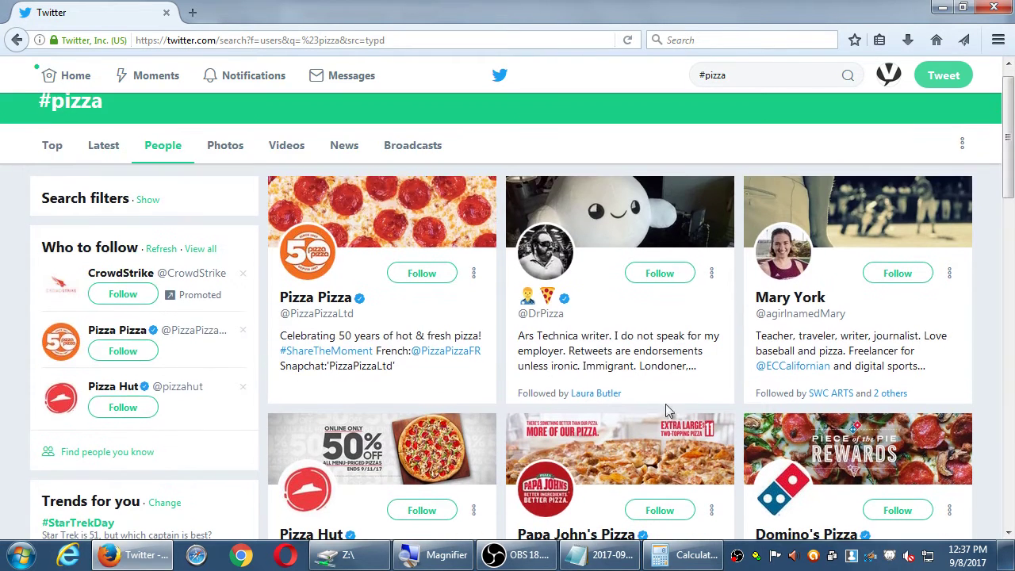
{"action": "scroll", "coordinate": [888, 444], "scroll_direction": "down", "scroll_amount": 4}
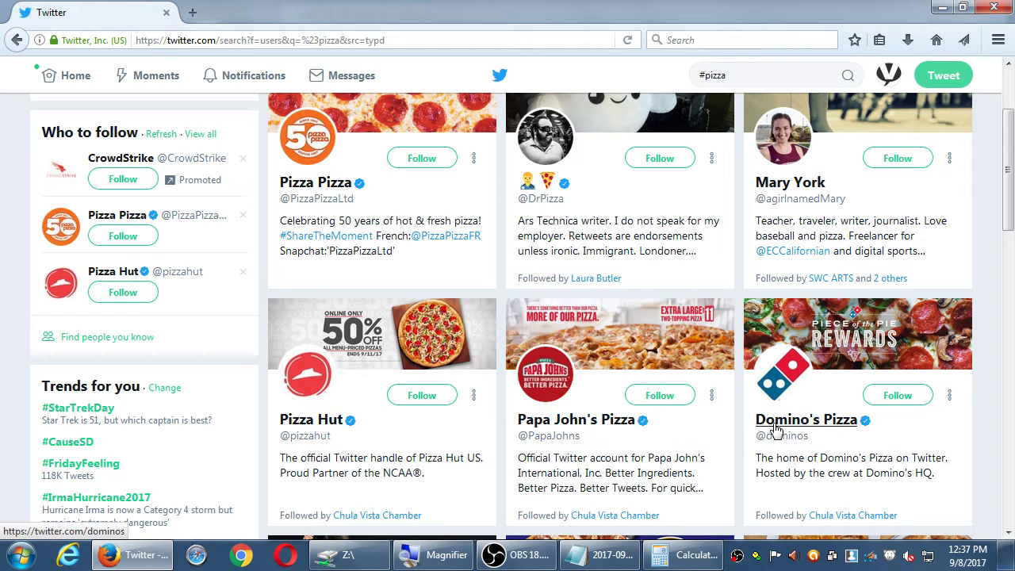
{"action": "scroll", "coordinate": [754, 468], "scroll_direction": "down", "scroll_amount": 1}
{"action": "left_click", "coordinate": [773, 341]}
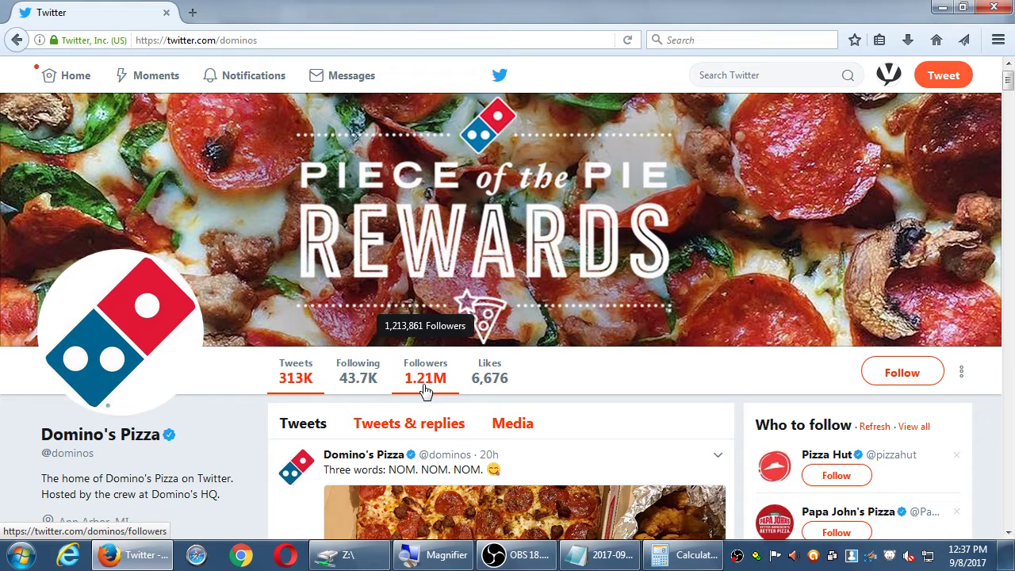
{"action": "left_click", "coordinate": [17, 40]}
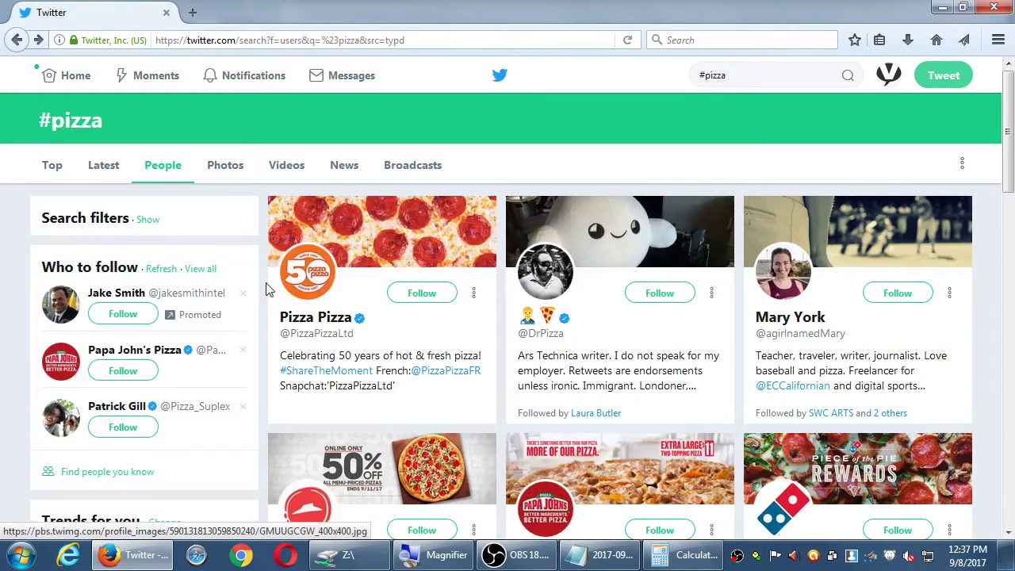
{"action": "left_click", "coordinate": [292, 272]}
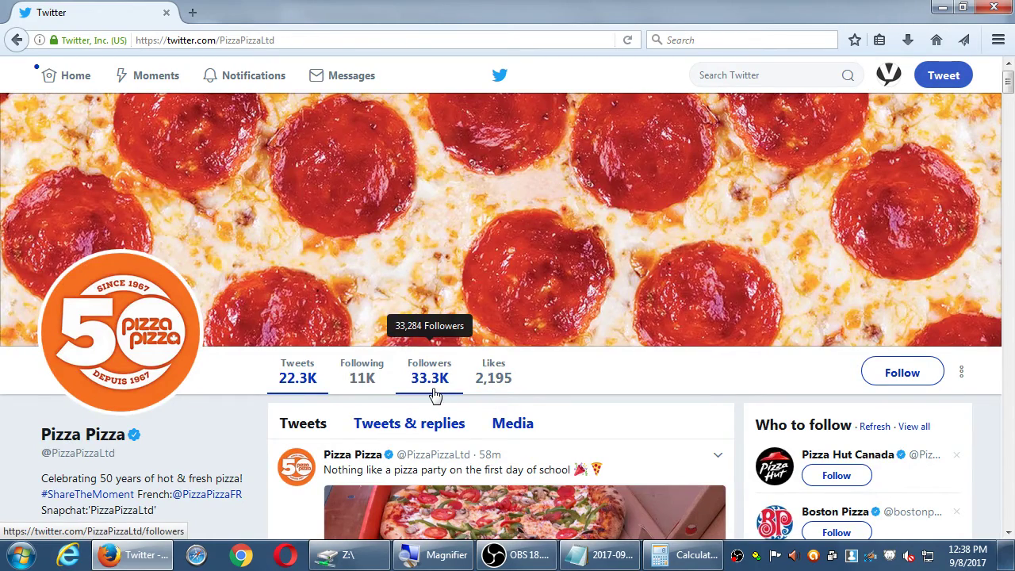
{"action": "scroll", "coordinate": [436, 389], "scroll_direction": "down", "scroll_amount": 3}
{"action": "key", "text": "alt+Left"}
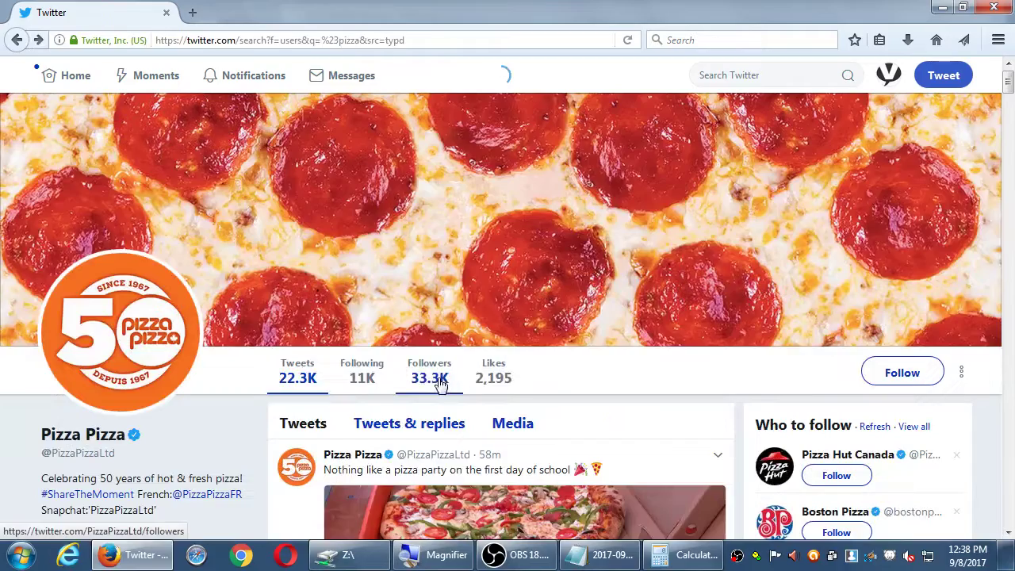
{"action": "scroll", "coordinate": [549, 380], "scroll_direction": "down", "scroll_amount": 1}
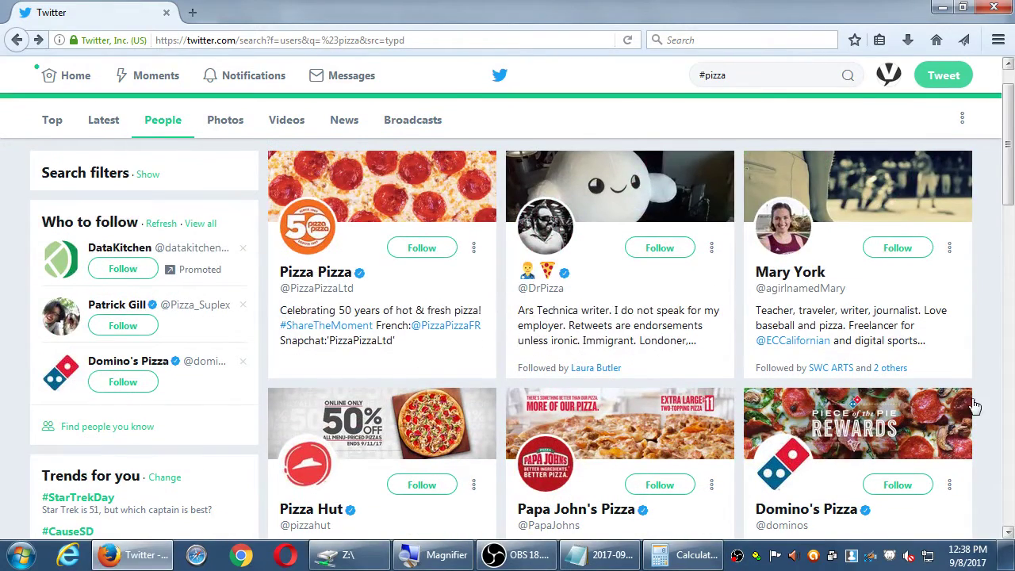
{"action": "scroll", "coordinate": [725, 389], "scroll_direction": "down", "scroll_amount": 4}
{"action": "scroll", "coordinate": [728, 395], "scroll_direction": "down", "scroll_amount": 3}
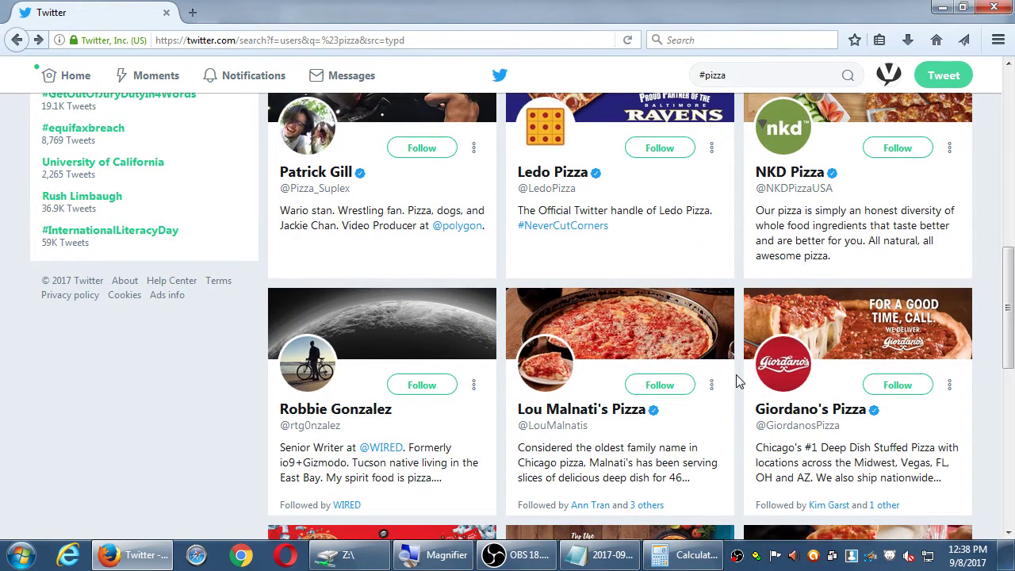
{"action": "scroll", "coordinate": [736, 379], "scroll_direction": "down", "scroll_amount": 5}
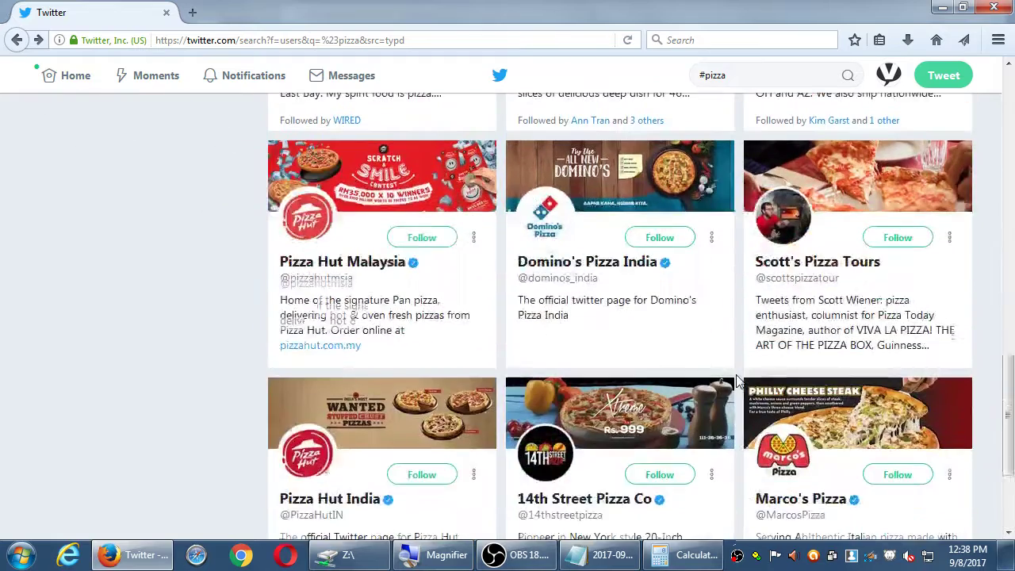
{"action": "scroll", "coordinate": [736, 381], "scroll_direction": "up", "scroll_amount": 8}
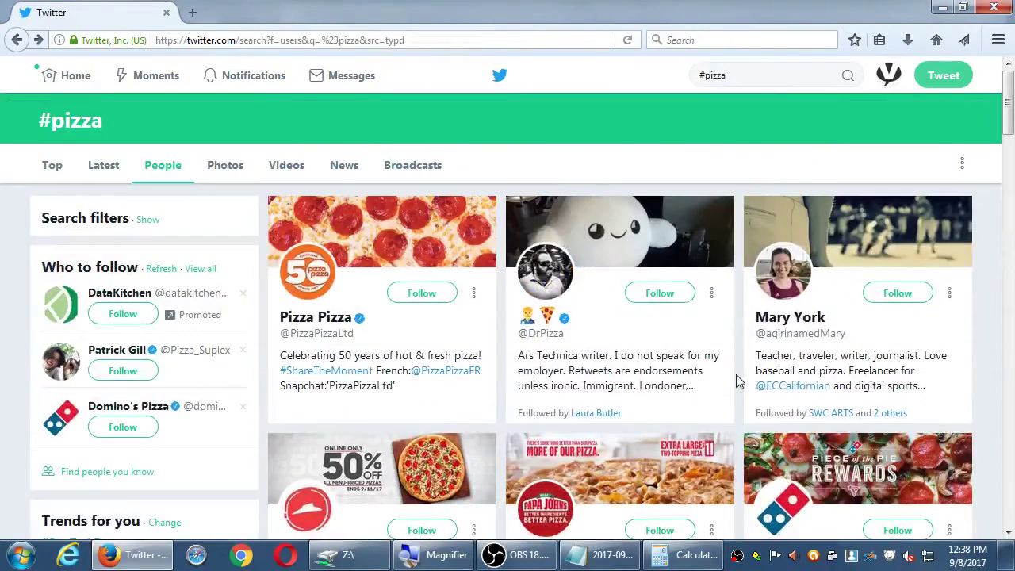
{"action": "double_click", "coordinate": [743, 75]}
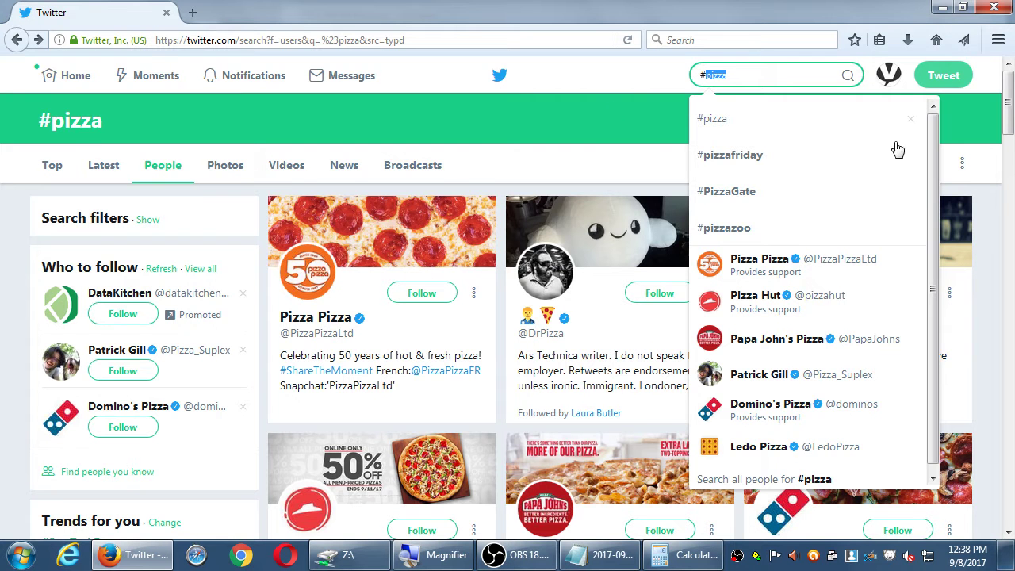
{"action": "left_click", "coordinate": [608, 113]}
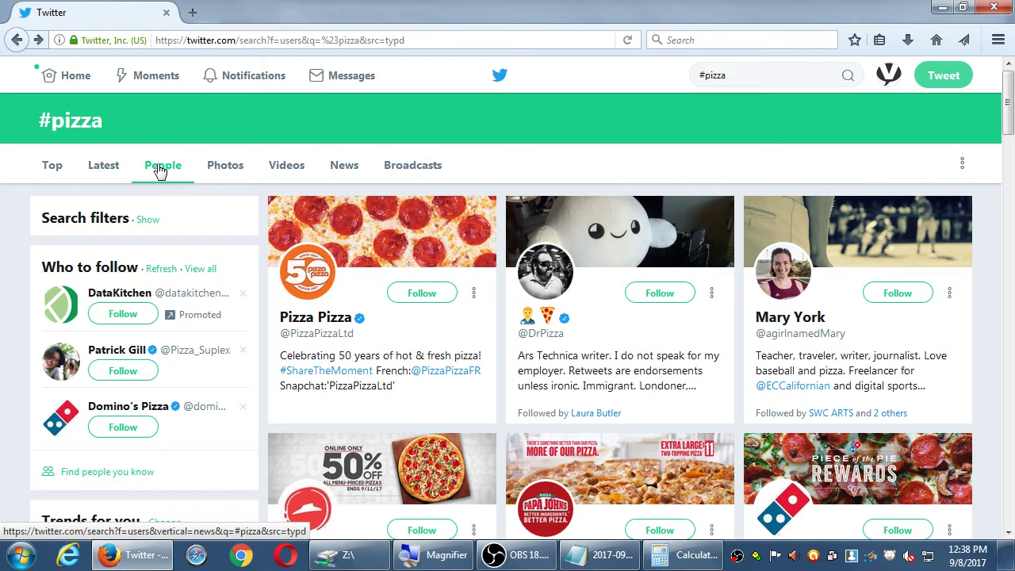
Switch the #pizza results to Photos and scroll through the images
{"action": "left_click", "coordinate": [227, 173]}
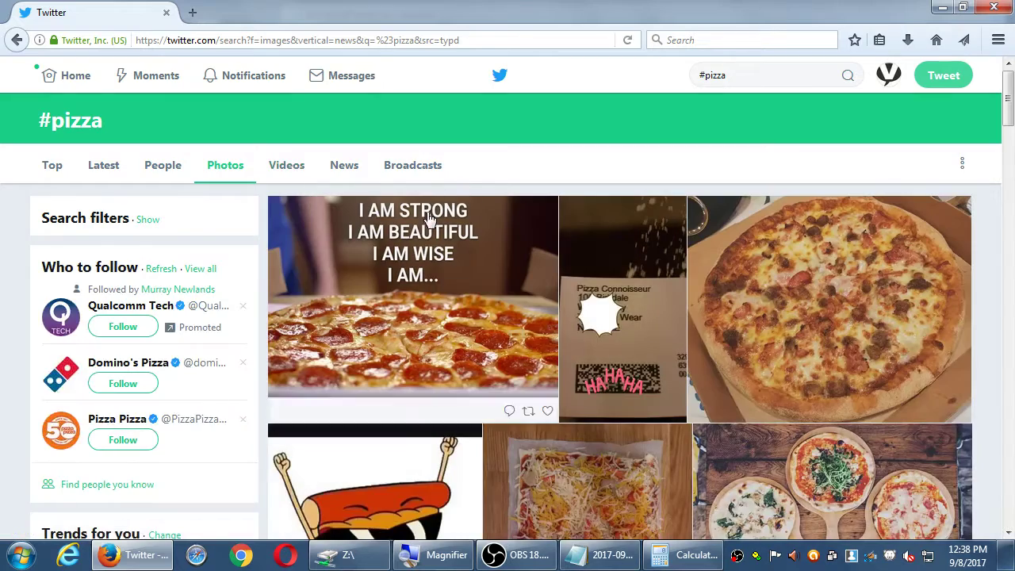
{"action": "scroll", "coordinate": [675, 228], "scroll_direction": "down", "scroll_amount": 4}
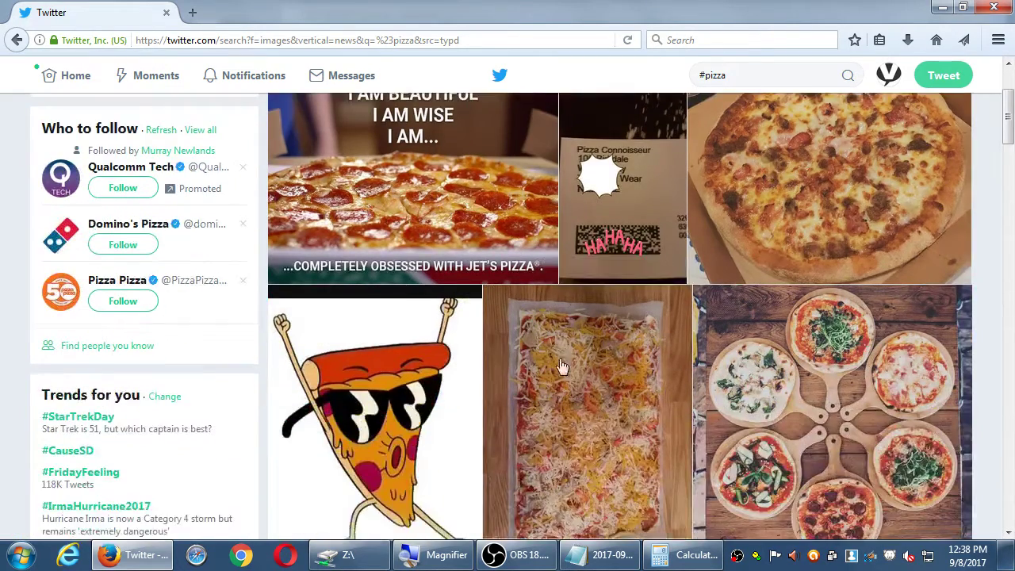
{"action": "scroll", "coordinate": [740, 277], "scroll_direction": "down", "scroll_amount": 2}
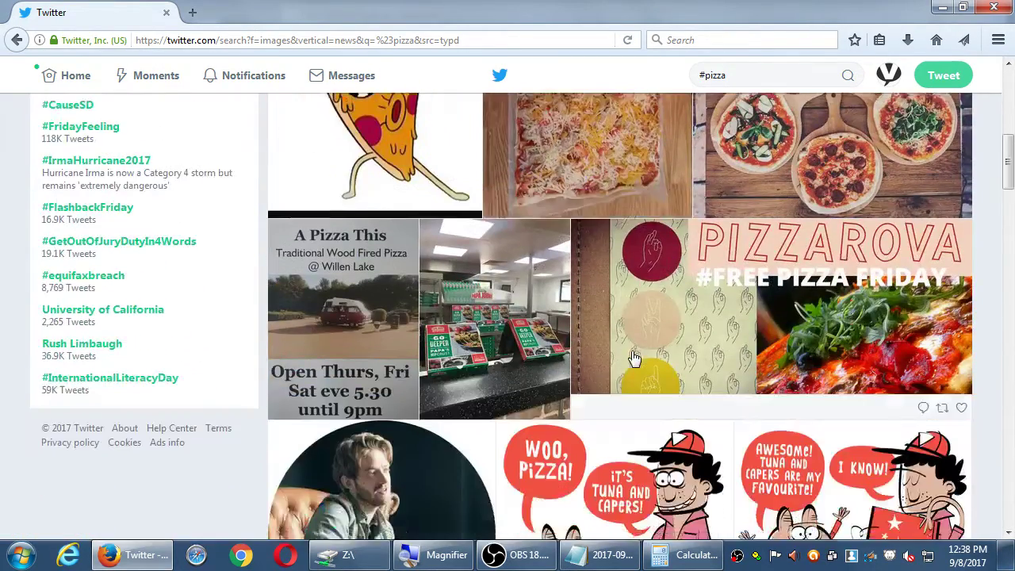
{"action": "scroll", "coordinate": [895, 304], "scroll_direction": "up", "scroll_amount": 3}
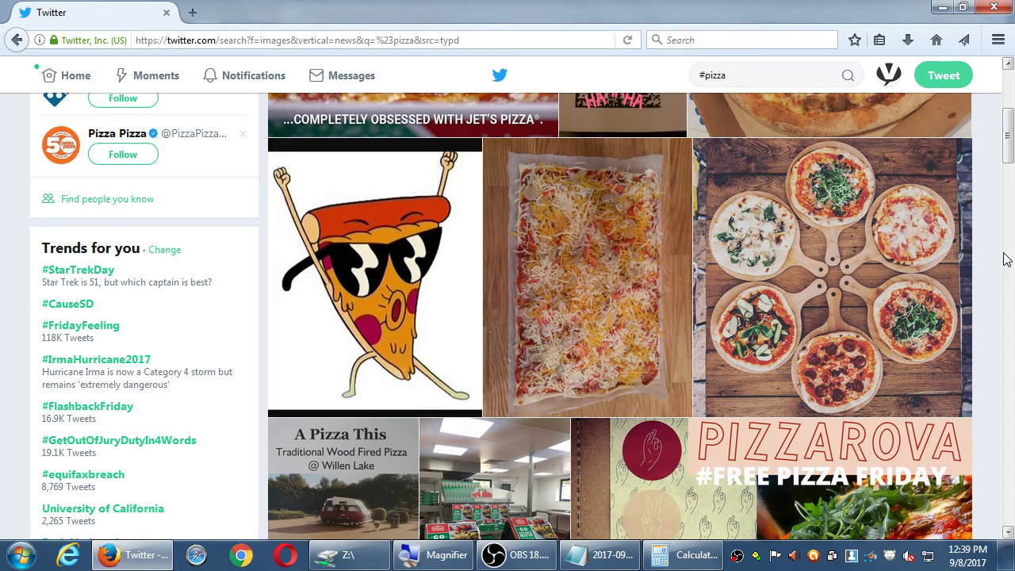
{"action": "scroll", "coordinate": [1003, 260], "scroll_direction": "up", "scroll_amount": 5}
{"action": "scroll", "coordinate": [1005, 260], "scroll_direction": "down", "scroll_amount": 1}
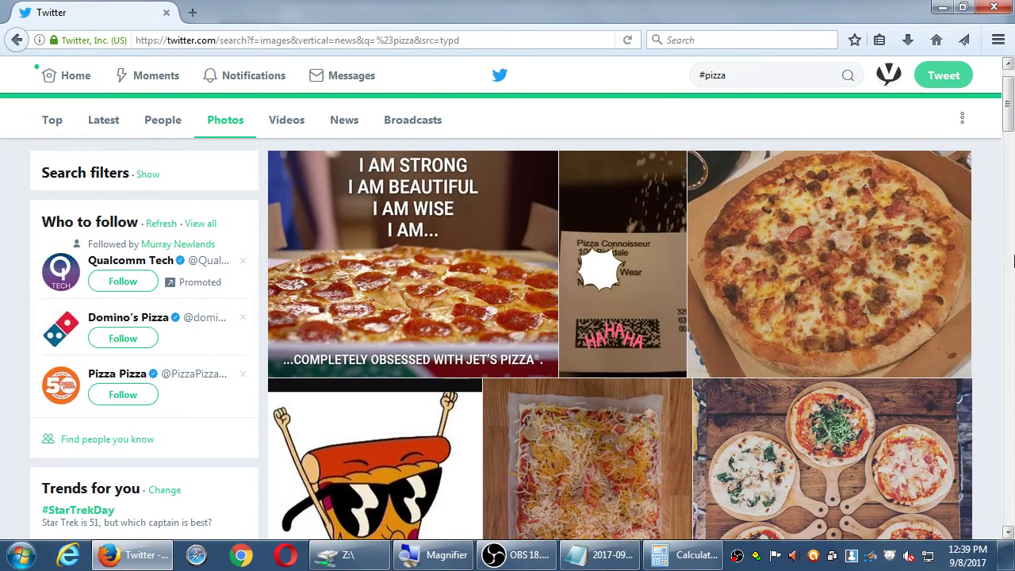
{"action": "scroll", "coordinate": [1014, 262], "scroll_direction": "down", "scroll_amount": 1}
{"action": "scroll", "coordinate": [1014, 262], "scroll_direction": "down", "scroll_amount": 3}
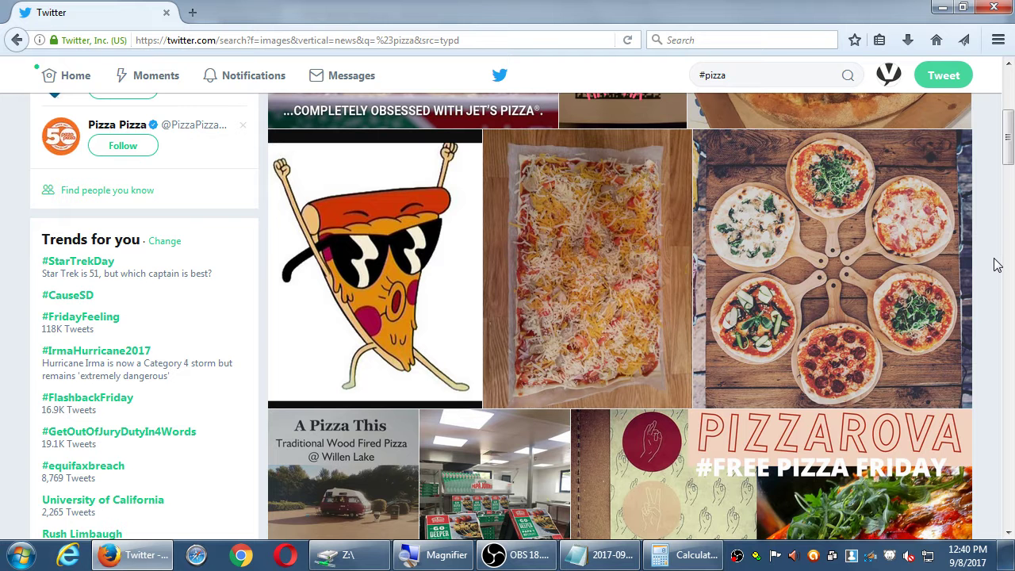
Scroll down through the #pizza photo grid
{"action": "scroll", "coordinate": [995, 264], "scroll_direction": "down", "scroll_amount": 3}
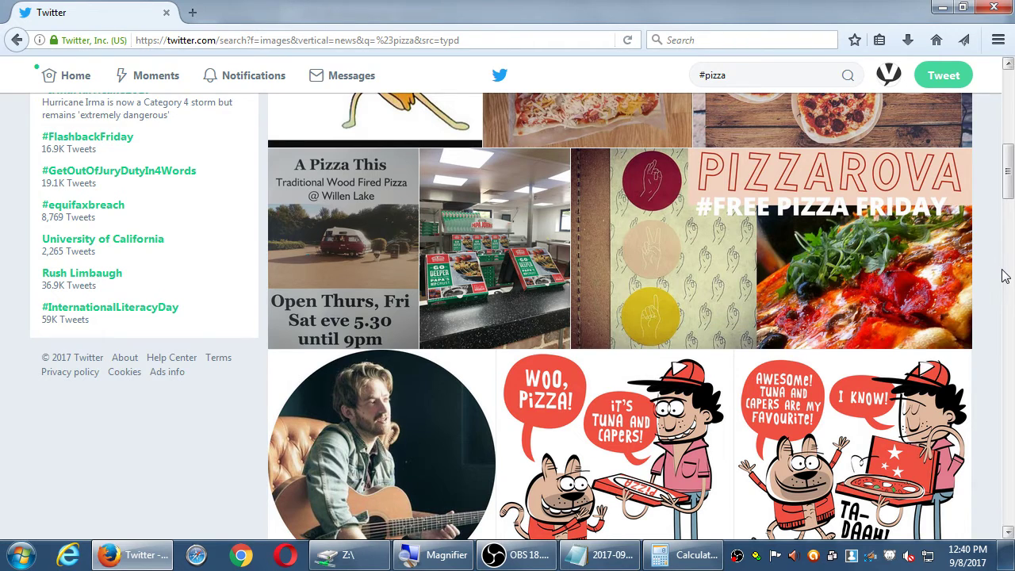
{"action": "scroll", "coordinate": [1005, 275], "scroll_direction": "down", "scroll_amount": 8}
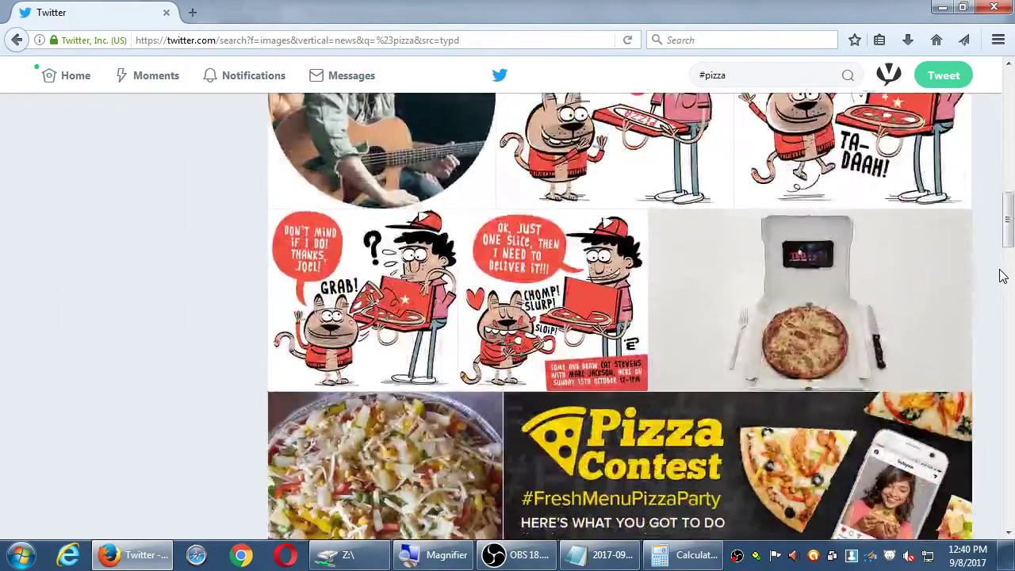
{"action": "scroll", "coordinate": [1003, 275], "scroll_direction": "up", "scroll_amount": 2}
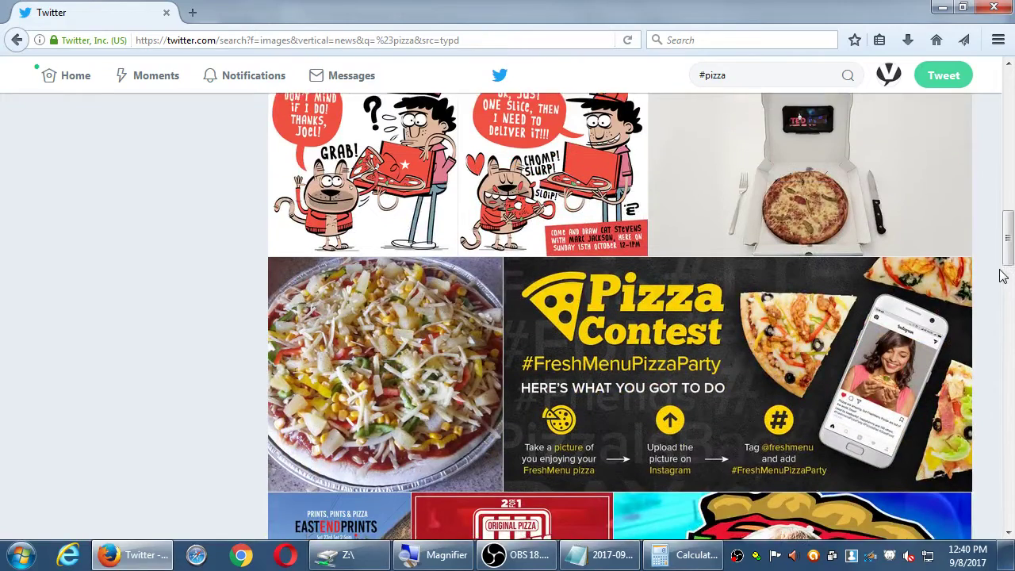
{"action": "scroll", "coordinate": [1004, 276], "scroll_direction": "down", "scroll_amount": 5}
{"action": "scroll", "coordinate": [1003, 276], "scroll_direction": "down", "scroll_amount": 1}
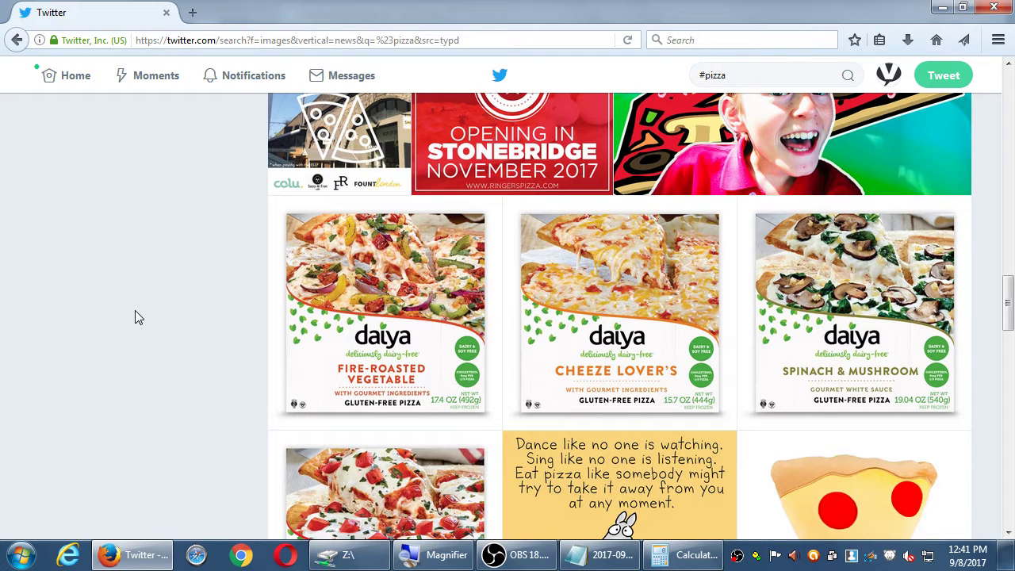
{"action": "scroll", "coordinate": [139, 311], "scroll_direction": "down", "scroll_amount": 5}
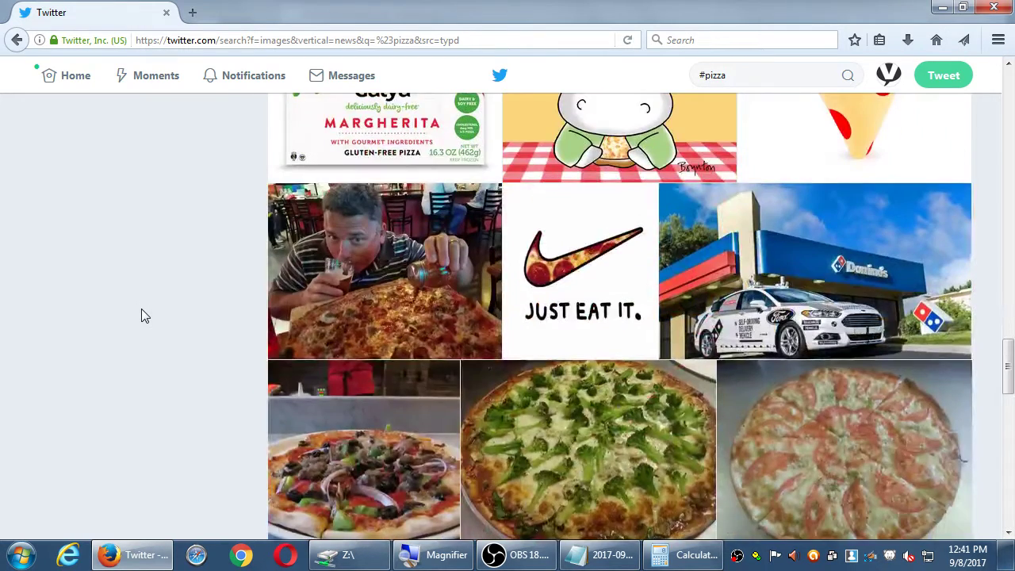
{"action": "scroll", "coordinate": [119, 317], "scroll_direction": "down", "scroll_amount": 1}
{"action": "scroll", "coordinate": [106, 318], "scroll_direction": "down", "scroll_amount": 4}
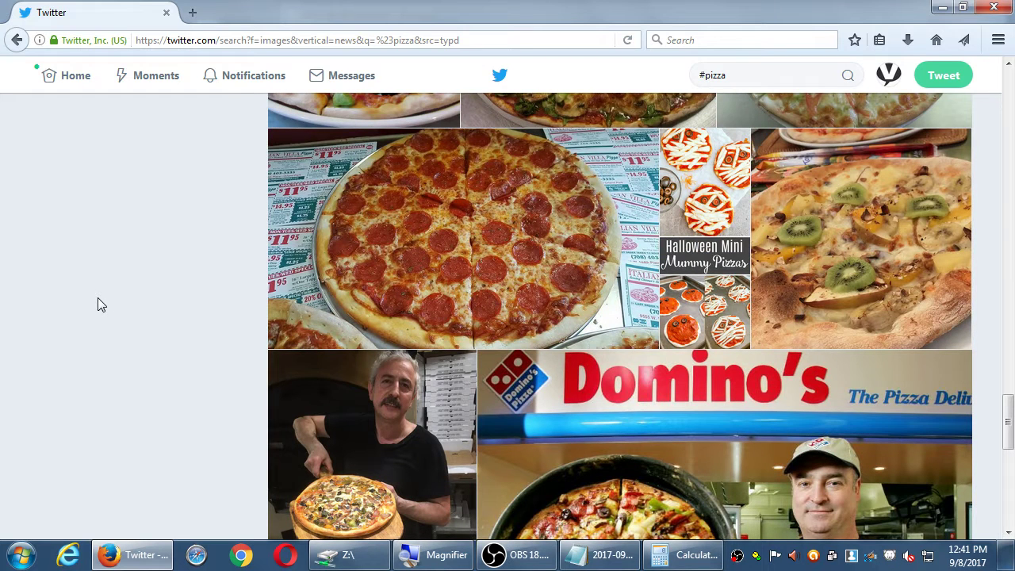
{"action": "scroll", "coordinate": [84, 309], "scroll_direction": "down", "scroll_amount": 7}
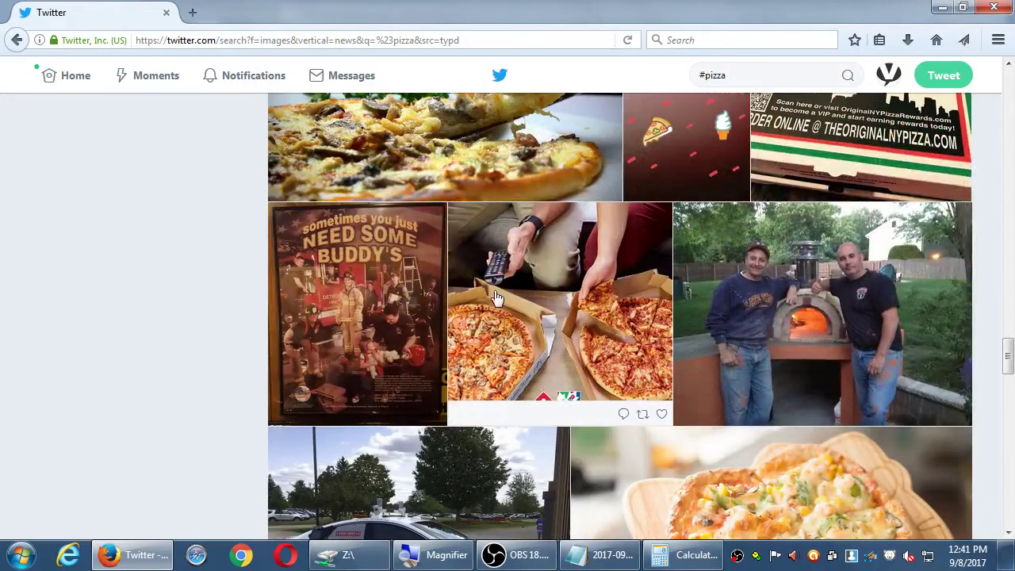
Enlarge and close the Domino's pizza-box and mac-and-cheese pizza photos, then return to the top
{"action": "left_click", "coordinate": [559, 283]}
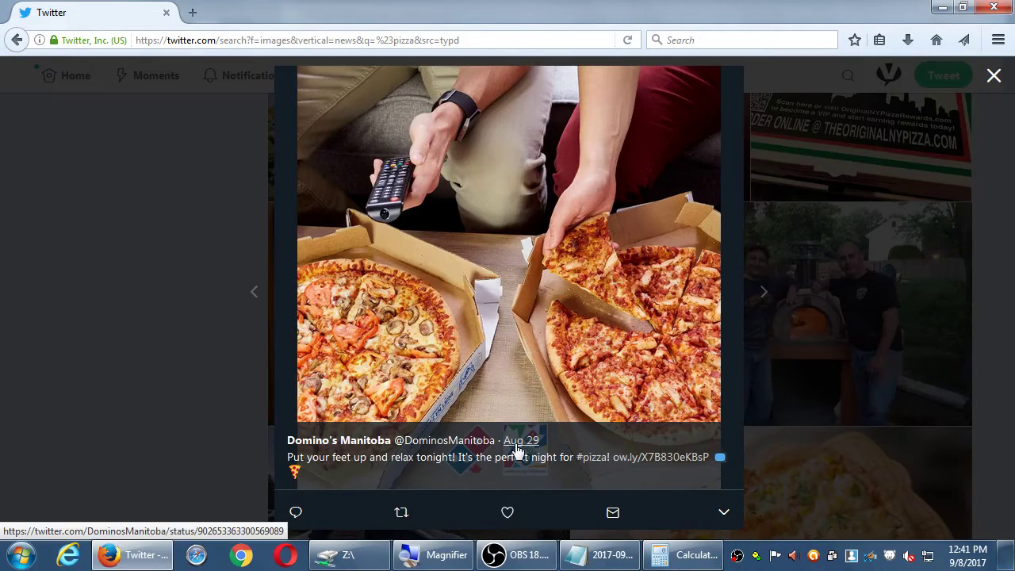
{"action": "left_click", "coordinate": [153, 355]}
{"action": "scroll", "coordinate": [156, 357], "scroll_direction": "down", "scroll_amount": 5}
{"action": "scroll", "coordinate": [157, 353], "scroll_direction": "down", "scroll_amount": 4}
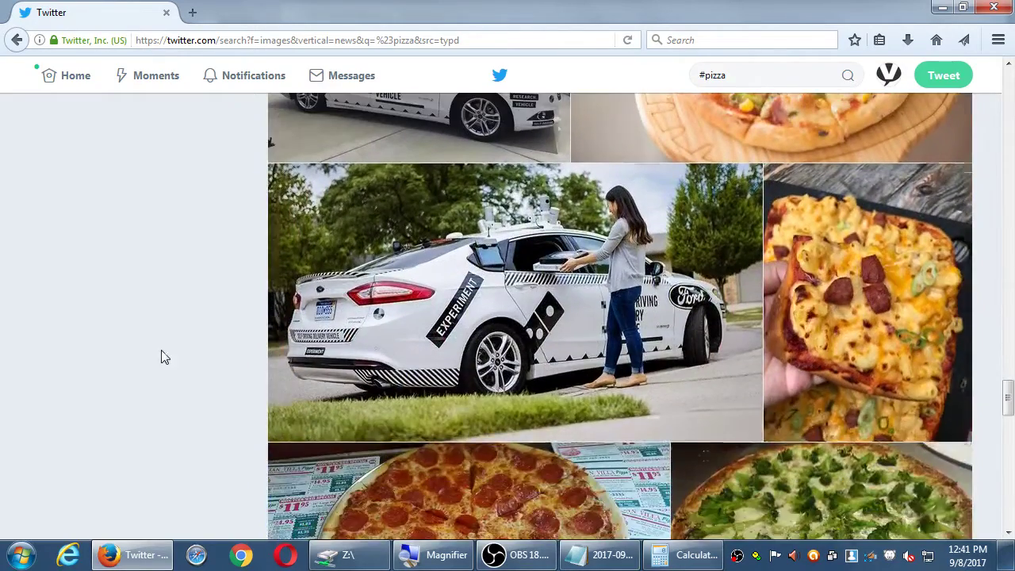
{"action": "left_click", "coordinate": [843, 253]}
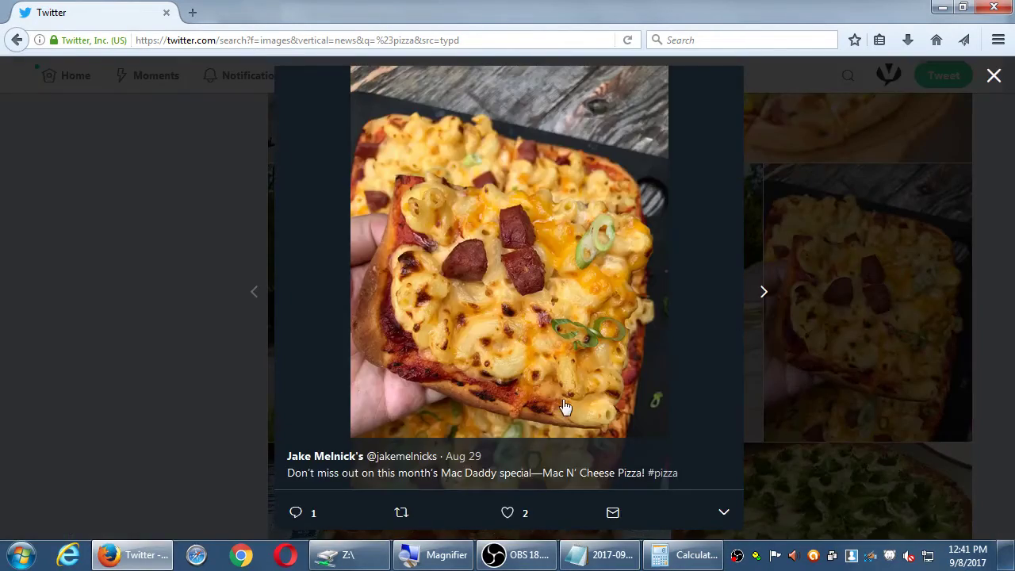
{"action": "left_click", "coordinate": [111, 270]}
{"action": "scroll", "coordinate": [109, 268], "scroll_direction": "down", "scroll_amount": 8}
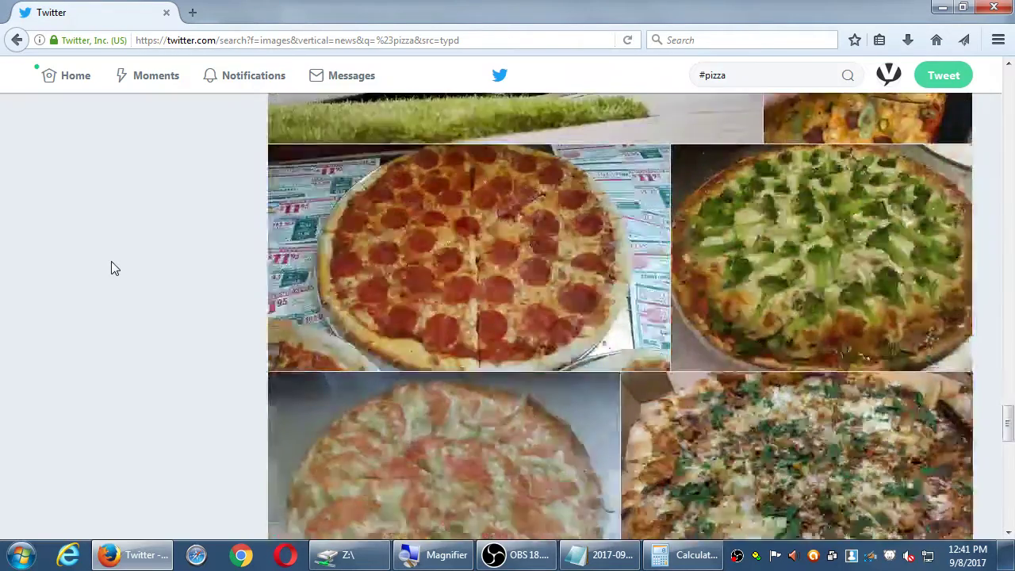
{"action": "scroll", "coordinate": [112, 268], "scroll_direction": "down", "scroll_amount": 9}
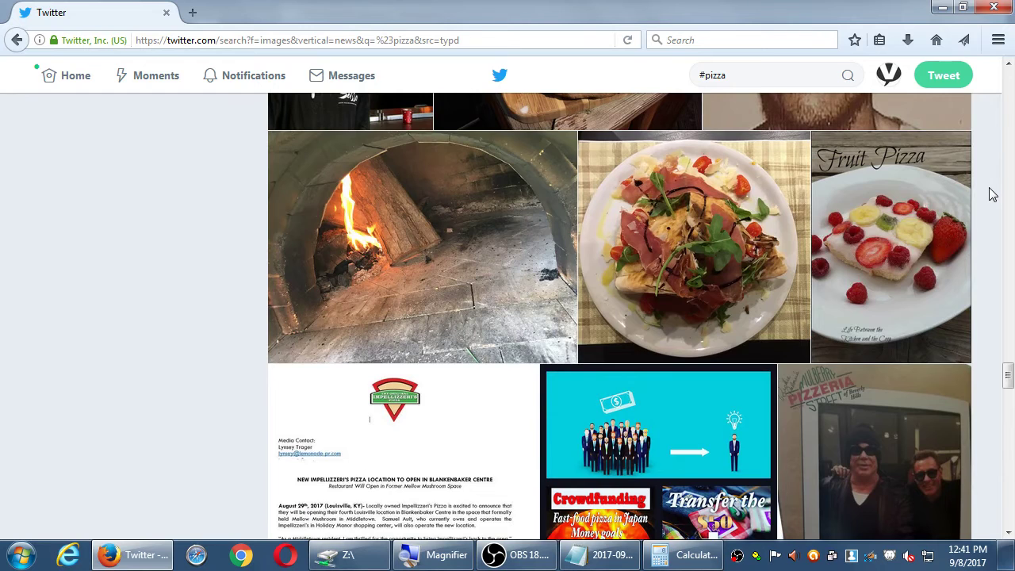
{"action": "key", "text": "Home"}
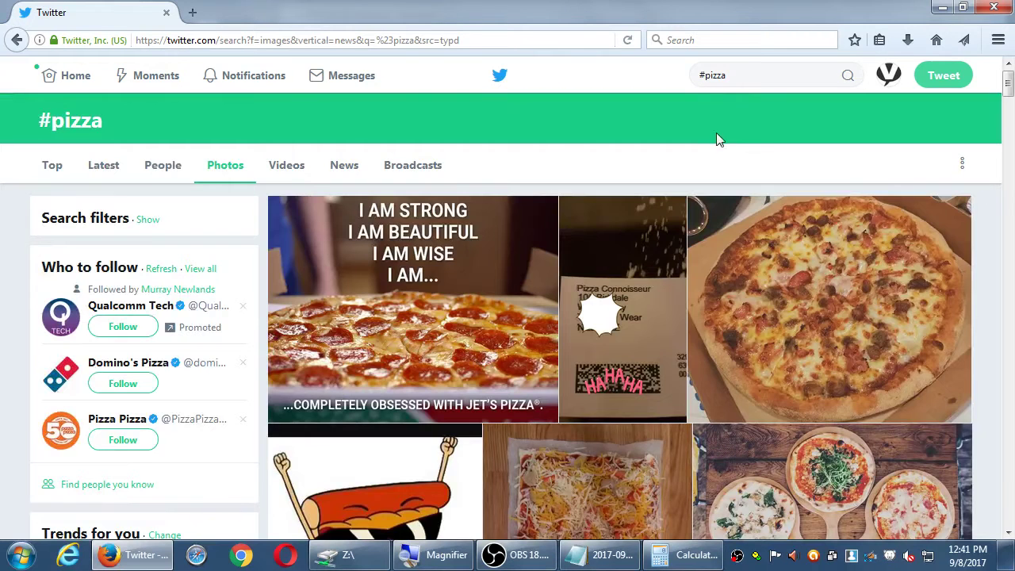
Bring the 2017-09-08 Notes file forward in Notepad and zoom in on it
{"action": "left_click", "coordinate": [601, 555]}
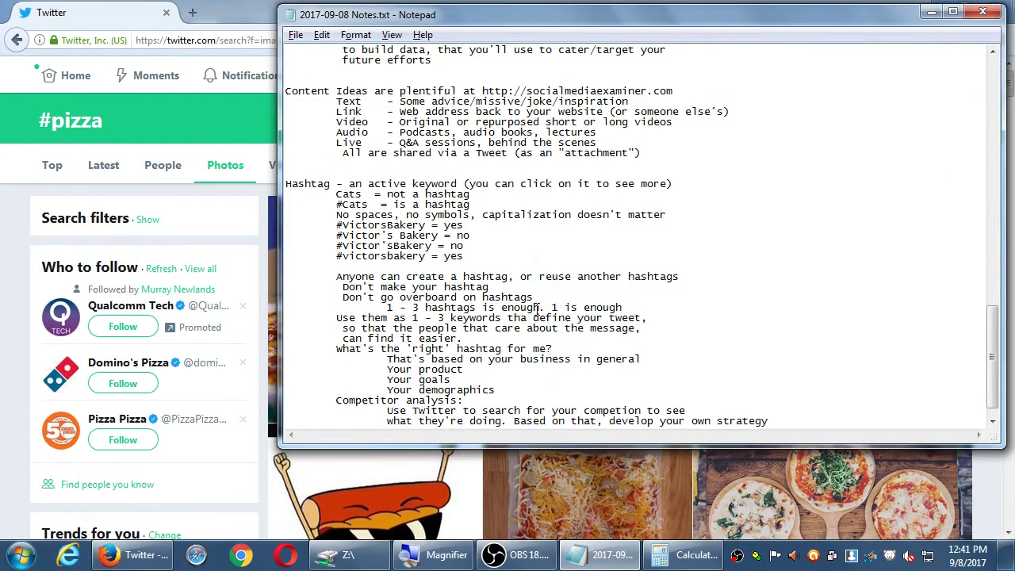
{"action": "scroll", "coordinate": [536, 311], "scroll_direction": "down", "scroll_amount": 1}
{"action": "key", "text": "super+plus"}
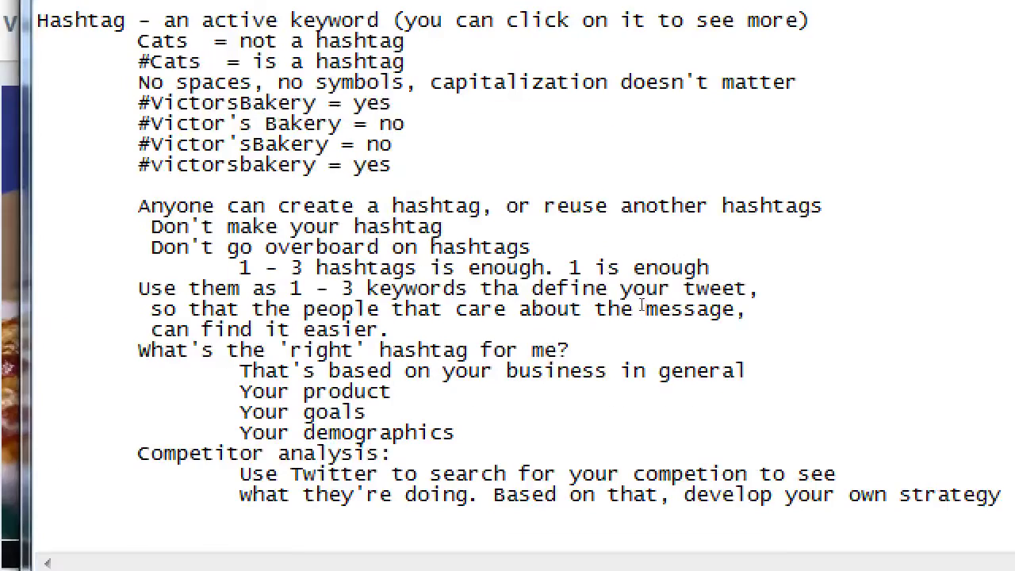
Add the indented note 'Try to break down a tweet that you like to understand what makes it "good"'
{"action": "key", "text": "Return"}
{"action": "key", "text": "Tab"}
{"action": "type", "text": "Tre"}
{"action": "key", "text": "BackSpace"}
{"action": "type", "text": "y to break down a twe"}
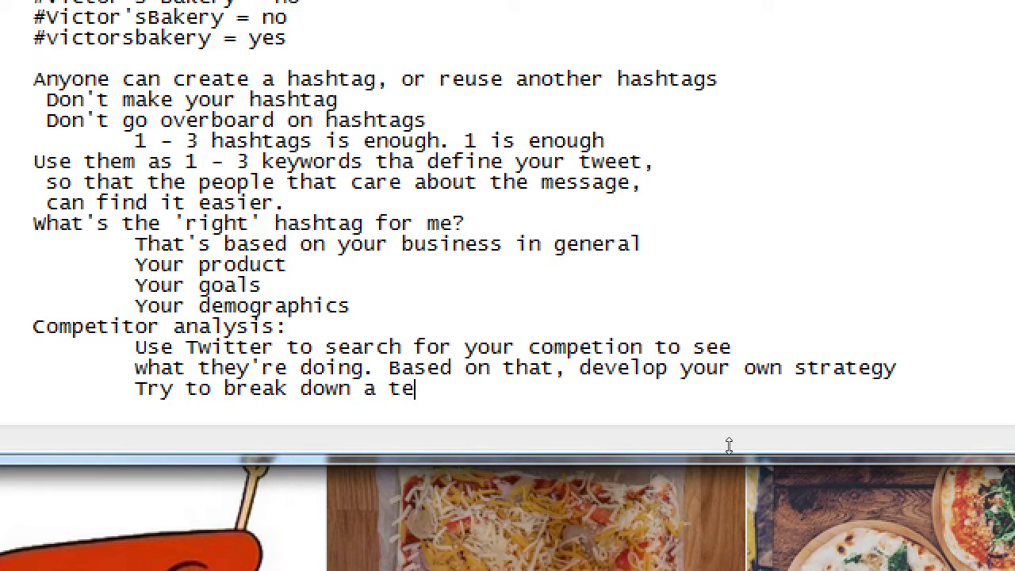
{"action": "key", "text": "BackSpace"}
{"action": "type", "text": "eet that yo ulike"}
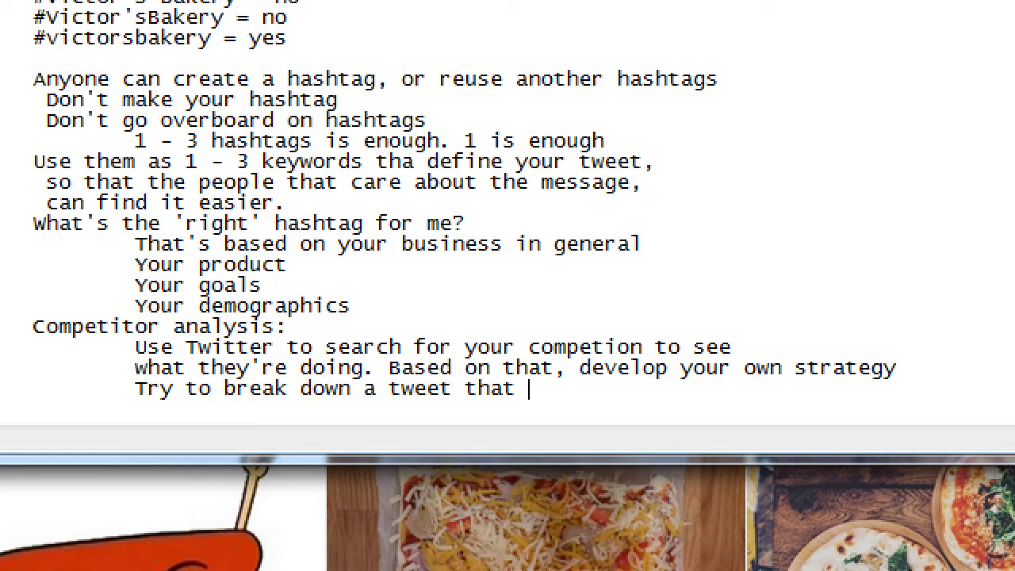
{"action": "key", "text": "BackSpace"}
{"action": "key", "text": "BackSpace"}
{"action": "key", "text": "BackSpace"}
{"action": "key", "text": "BackSpace"}
{"action": "key", "text": "BackSpace"}
{"action": "key", "text": "BackSpace"}
{"action": "type", "text": "u like to understand what"}
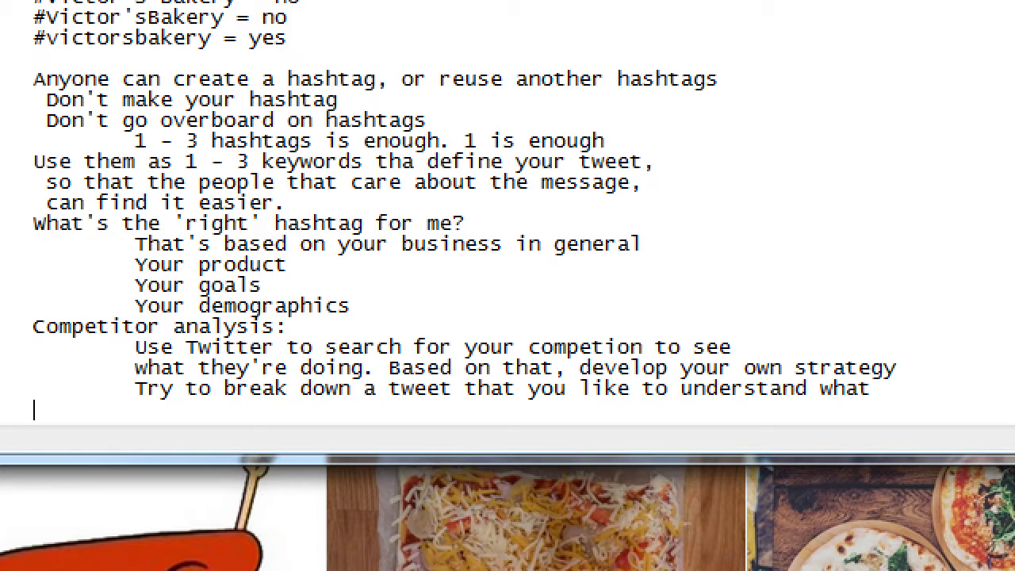
{"action": "key", "text": "Tab"}
{"action": "type", "text": "makes it \"good\""}
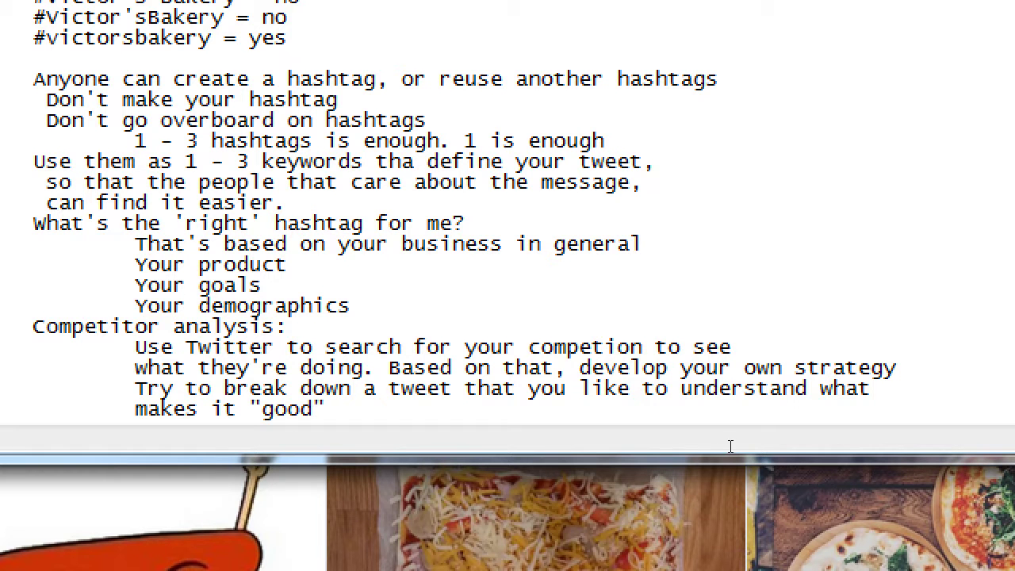
{"action": "key", "text": "super+minus"}
{"action": "scroll", "coordinate": [722, 404], "scroll_direction": "down", "scroll_amount": 1}
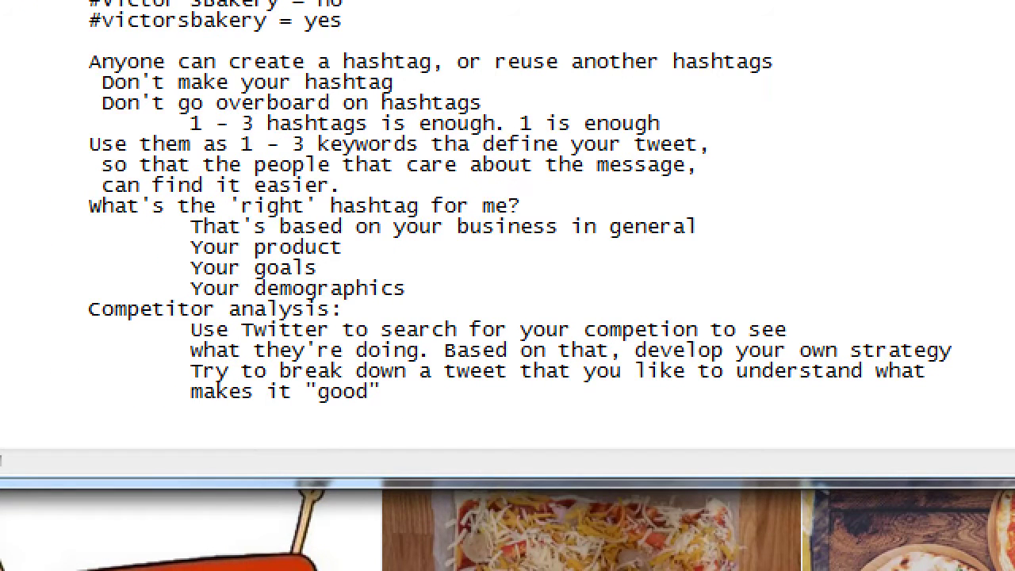
After a blank line, type the unindented heading 'Activity upon activity'
{"action": "key", "text": "Return"}
{"action": "key", "text": "Return"}
{"action": "key", "text": "Tab"}
{"action": "key", "text": "BackSpace"}
{"action": "type", "text": "Activity o"}
{"action": "key", "text": "BackSpace"}
{"action": "type", "text": "up0"}
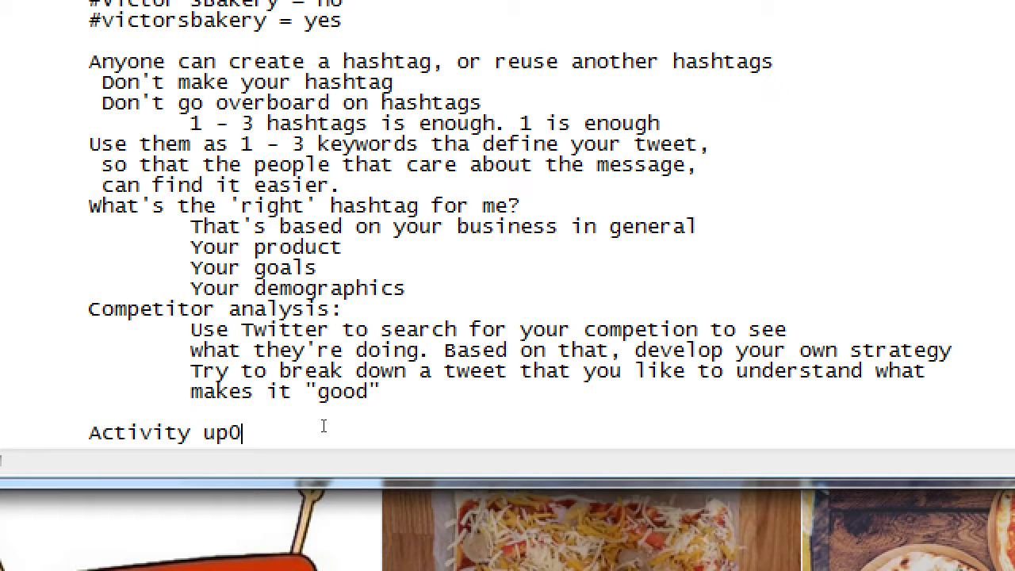
{"action": "key", "text": "BackSpace"}
{"action": "type", "text": "on activity"}
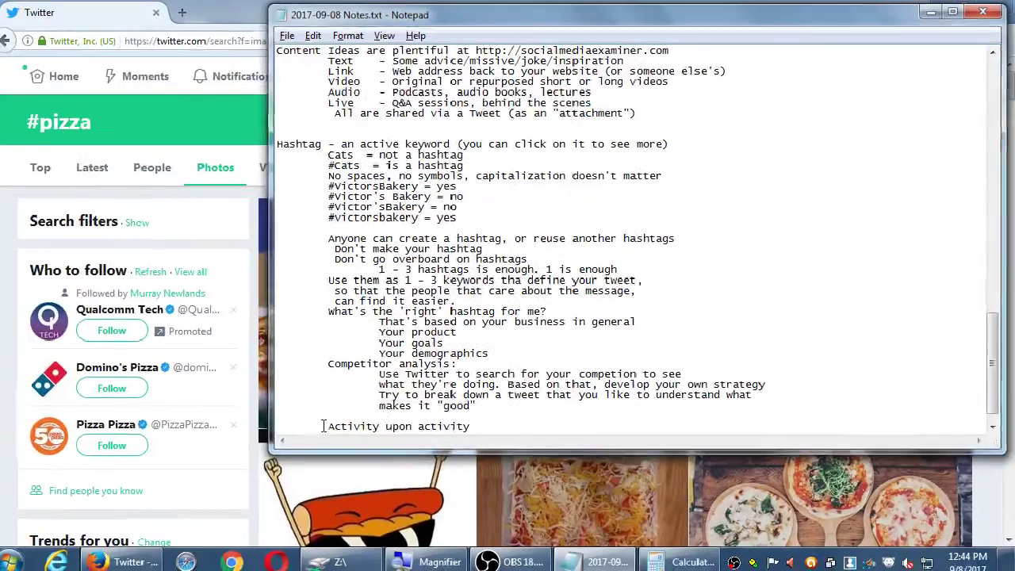
{"action": "scroll", "coordinate": [568, 194], "scroll_direction": "down", "scroll_amount": 1}
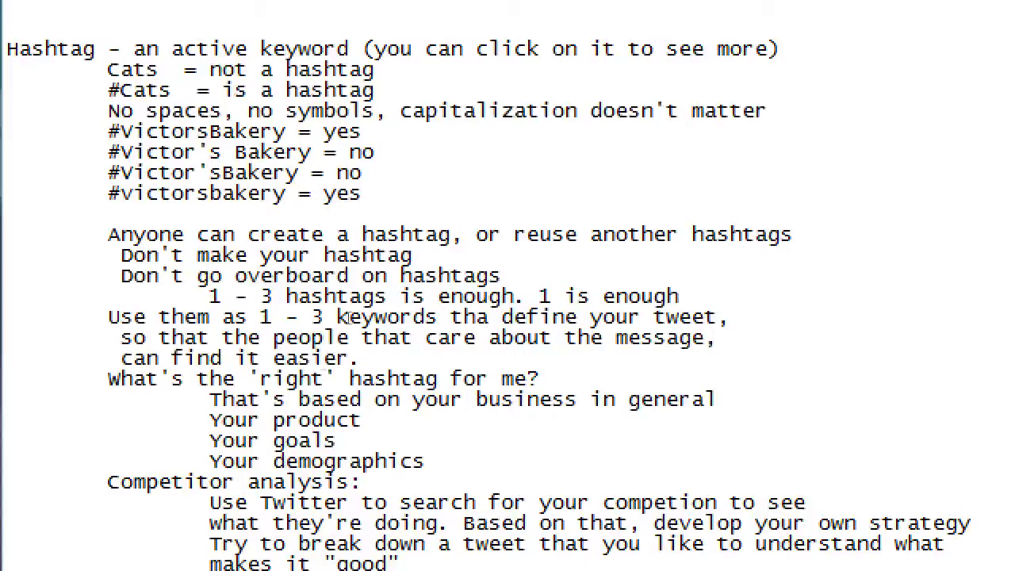
Add the note 'Be active on social media: Tweet/Post/Share at least once per week'
{"action": "key", "text": "Return"}
{"action": "key", "text": "Return"}
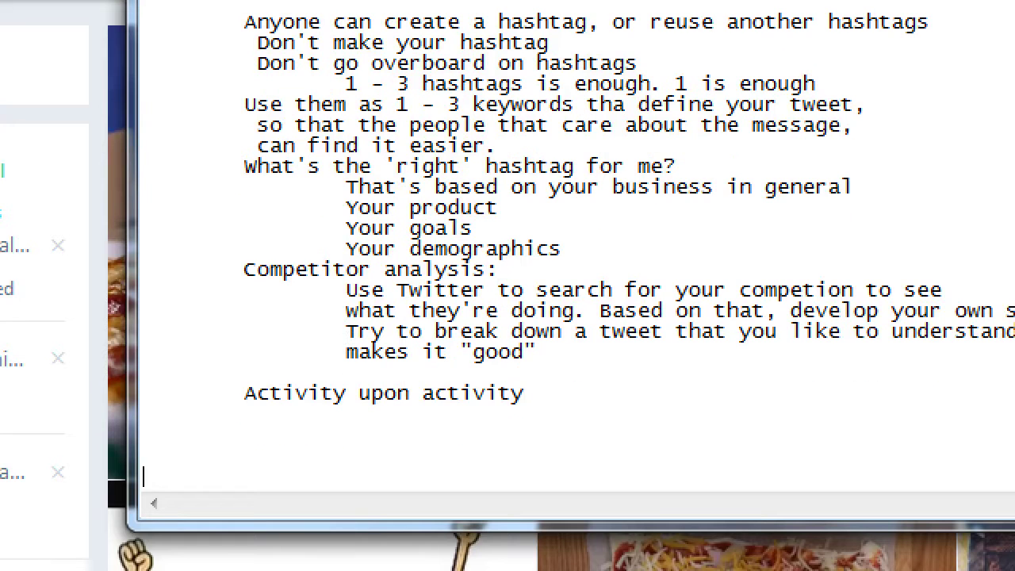
{"action": "key", "text": "Tab"}
{"action": "type", "text": "Be activ"}
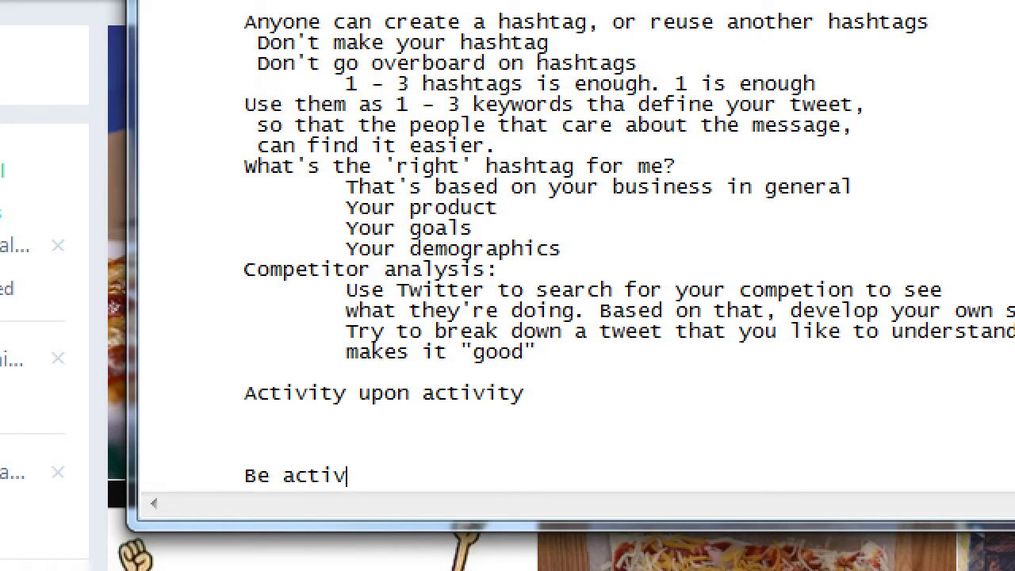
{"action": "type", "text": "e on social me"}
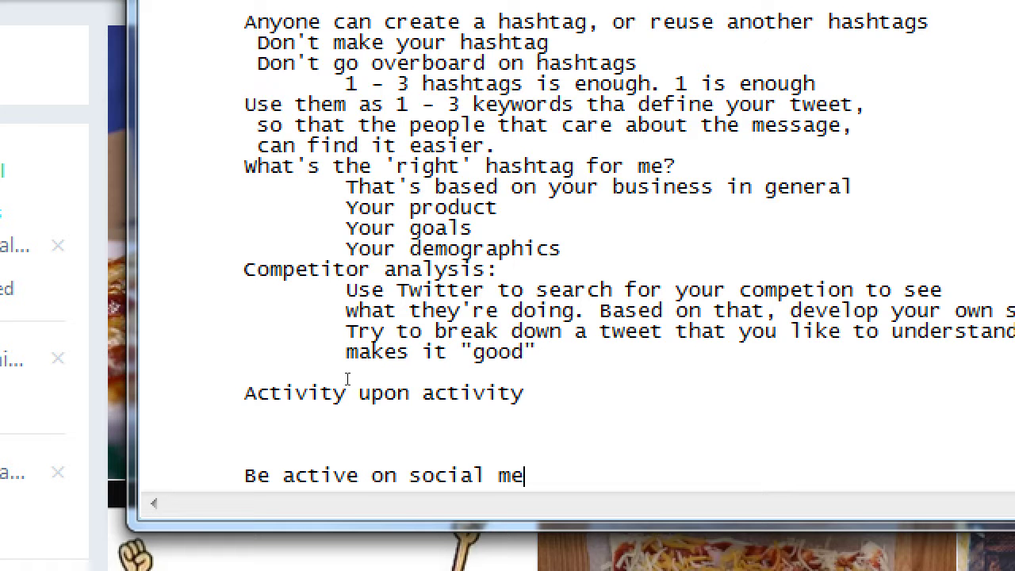
{"action": "type", "text": "dia: Tweet/"}
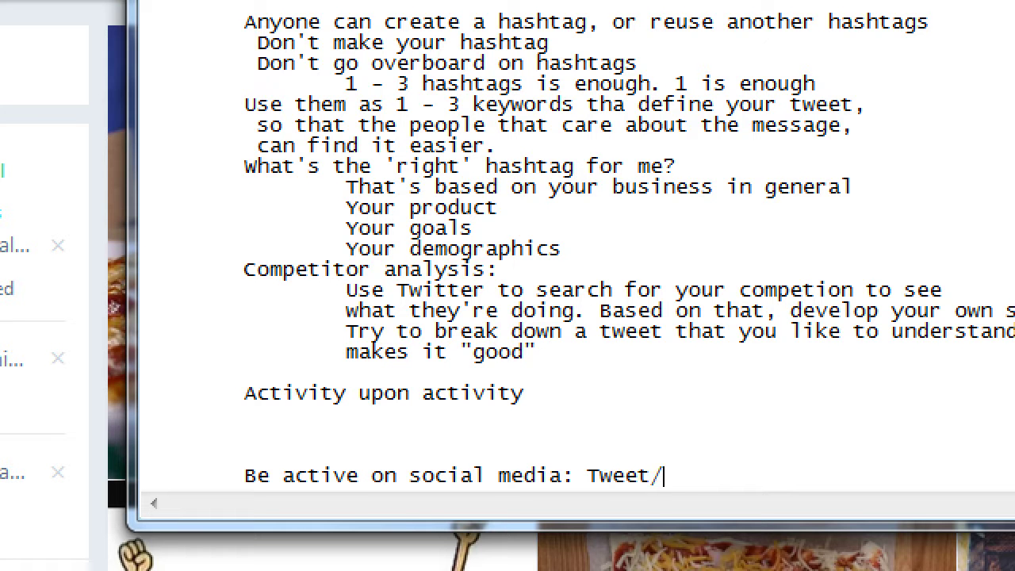
{"action": "type", "text": "Post/Share"}
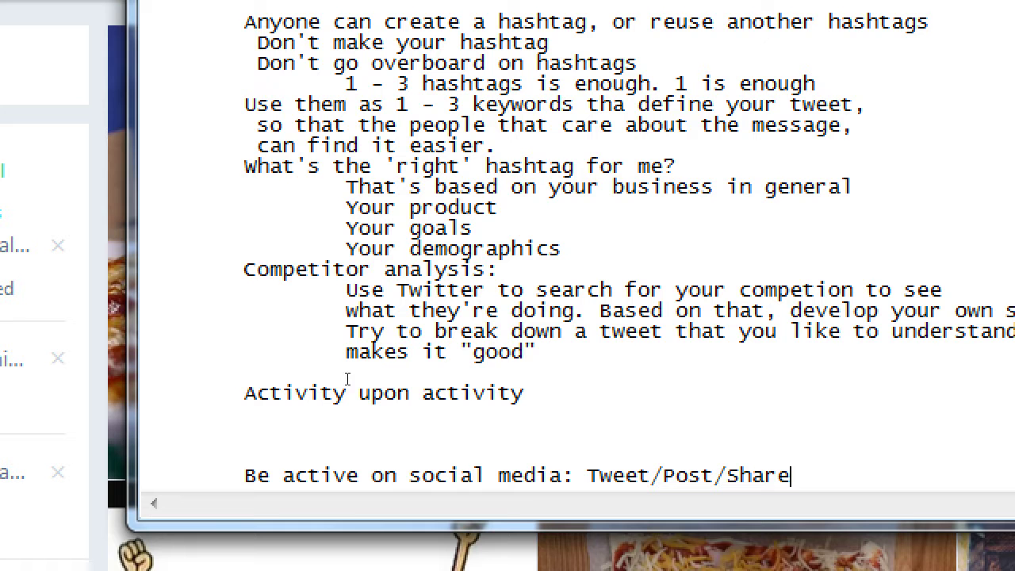
{"action": "type", "text": " at least once"}
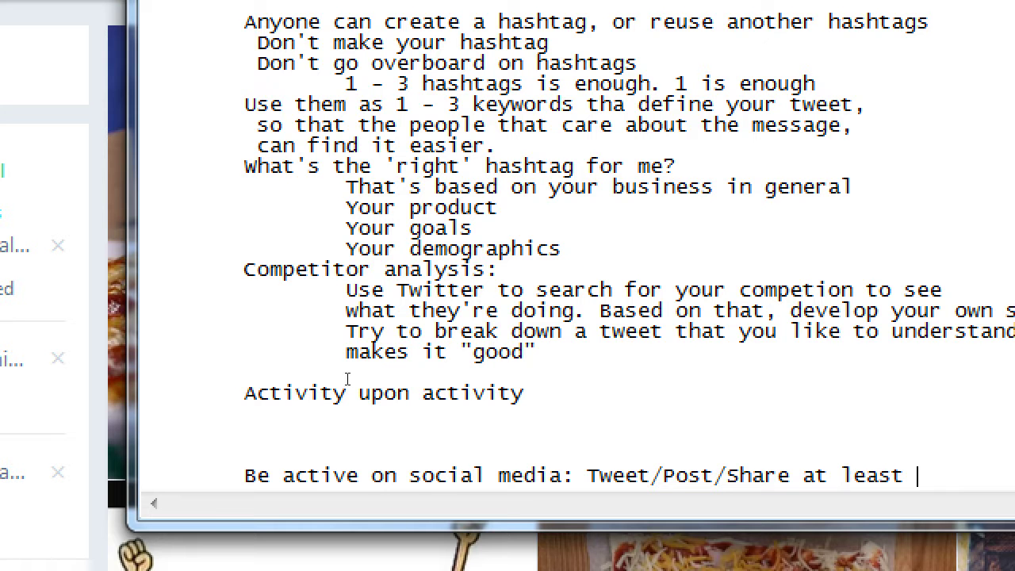
{"action": "type", "text": " per week"}
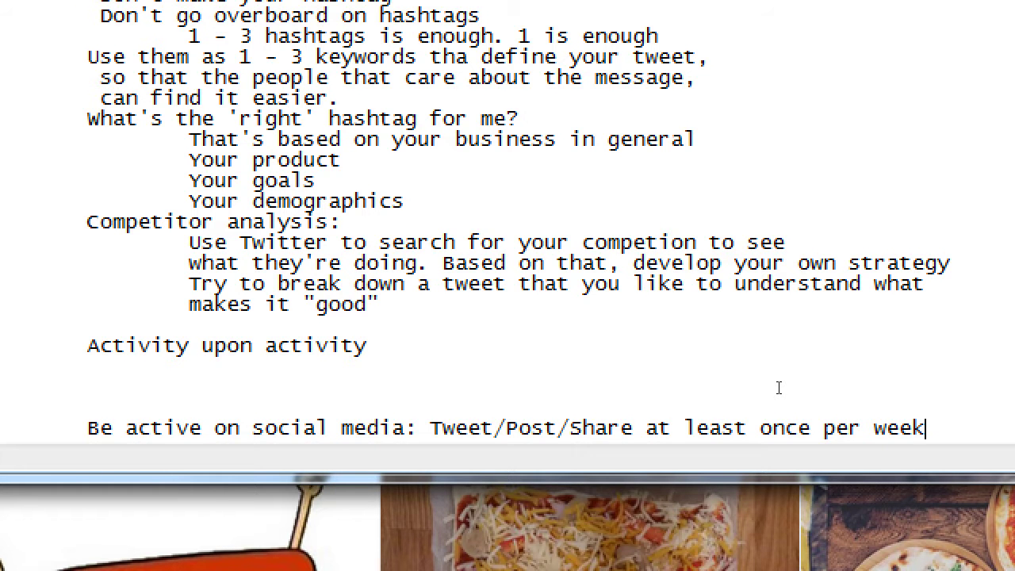
{"action": "key", "text": "super+minus"}
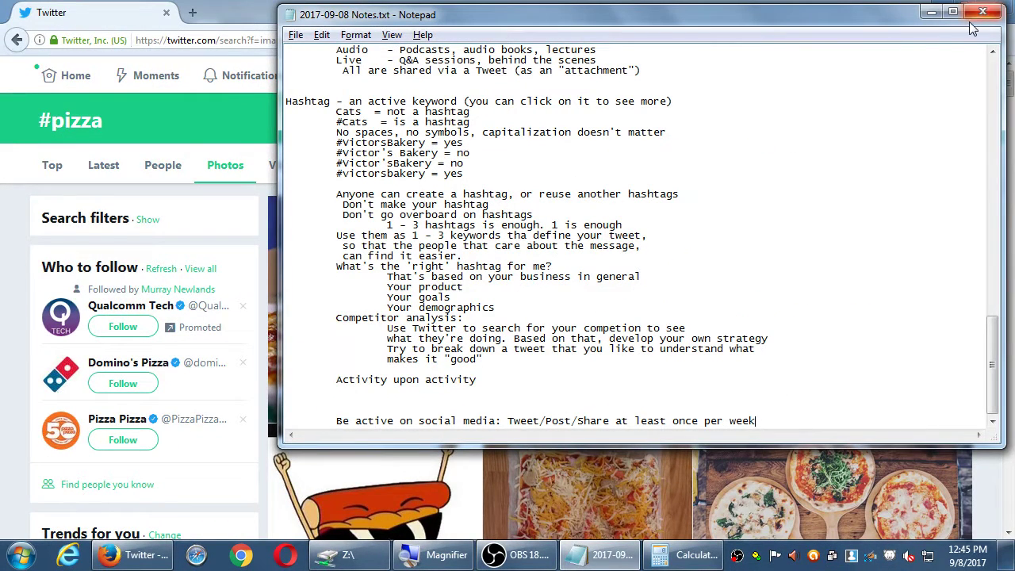
Log out of Twitter from the account menu in Firefox
{"action": "left_click", "coordinate": [276, 8]}
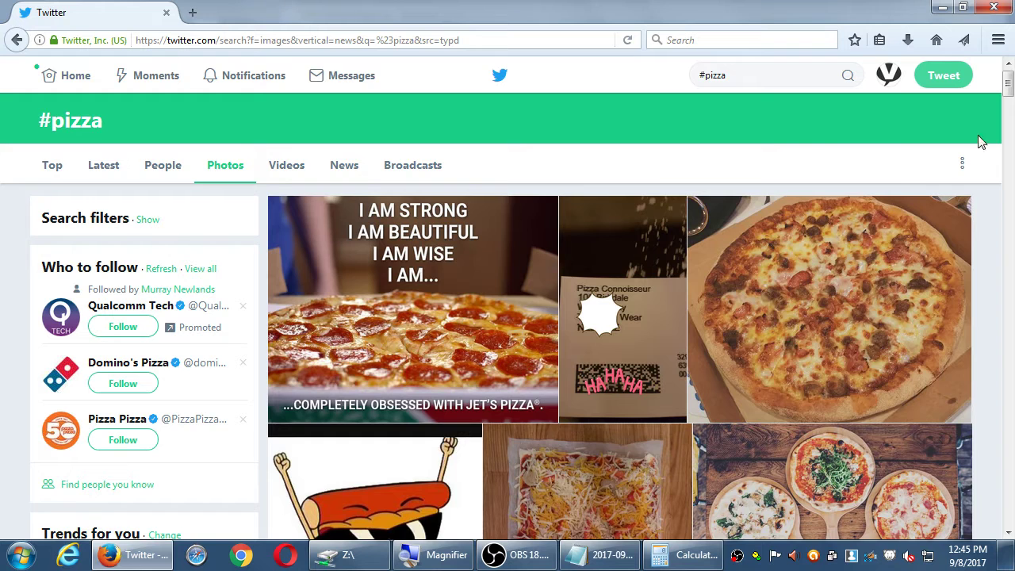
{"action": "left_click", "coordinate": [892, 86]}
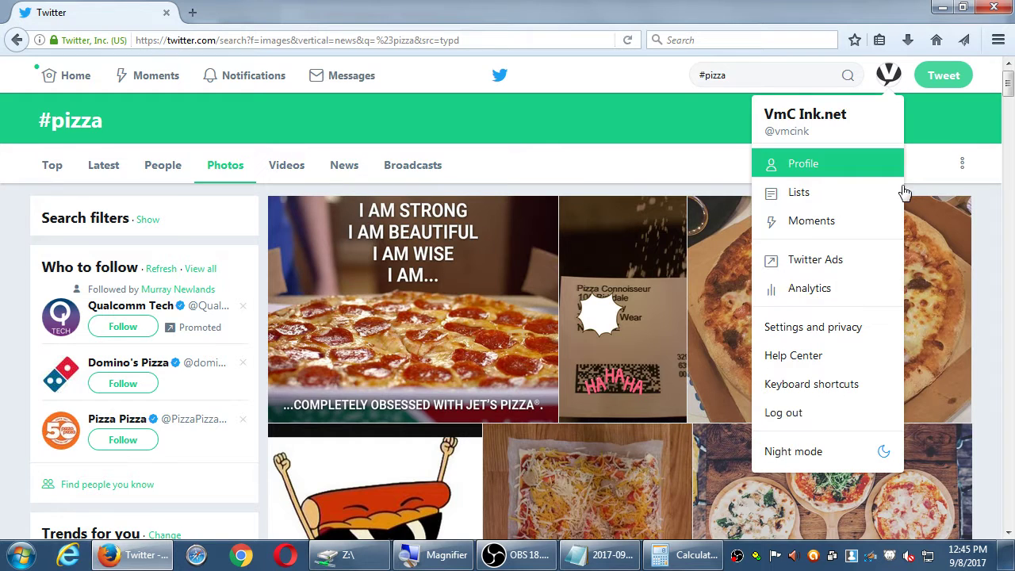
{"action": "left_click", "coordinate": [830, 420]}
{"action": "key", "text": "alt+F4"}
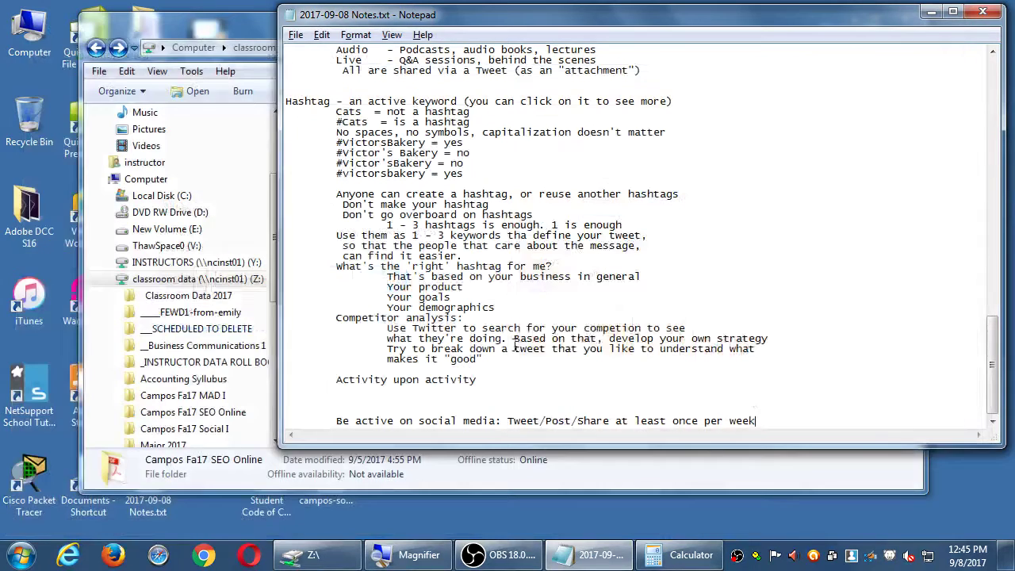
{"action": "left_click_drag", "start_coordinate": [530, 11], "coordinate": [467, 30]}
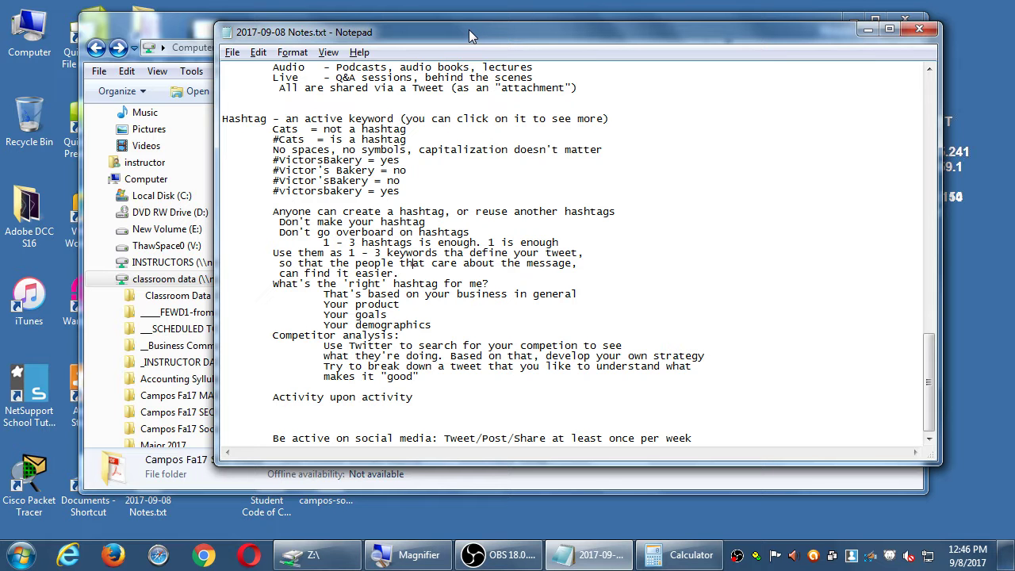
Close the notes file and open the Campos Fa17 Social I folder beside the desktop
{"action": "left_click", "coordinate": [918, 29]}
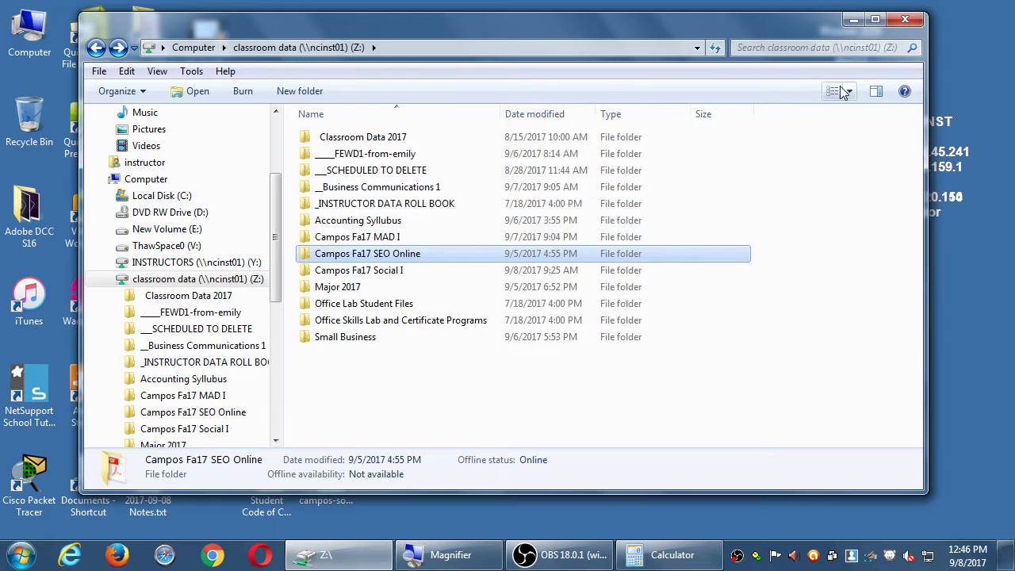
{"action": "double_click", "coordinate": [389, 270]}
{"action": "left_click_drag", "start_coordinate": [363, 34], "coordinate": [592, 23]}
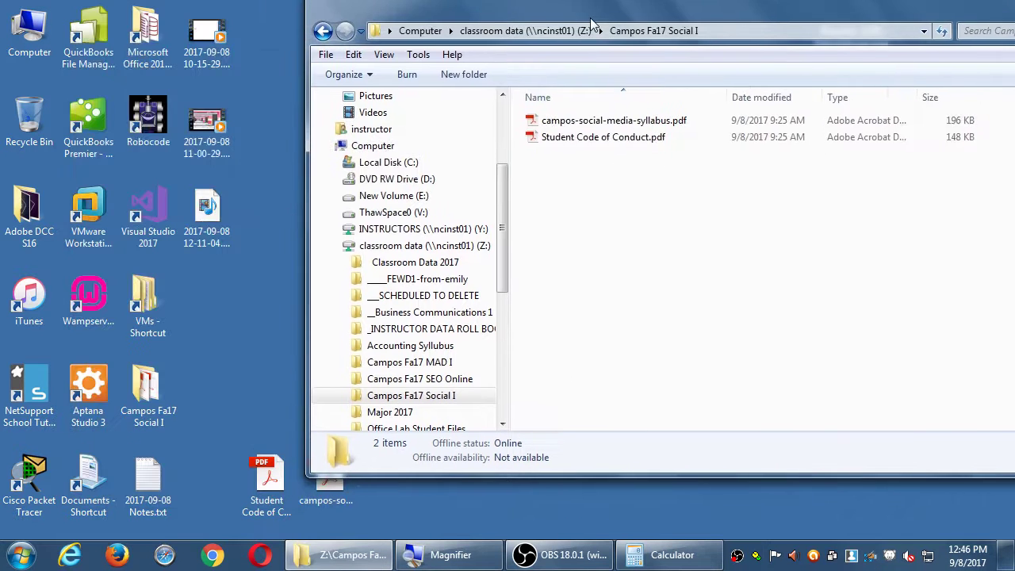
Rearrange the syllabus and Student Code of Conduct PDF icons on the desktop
{"action": "left_click", "coordinate": [325, 488]}
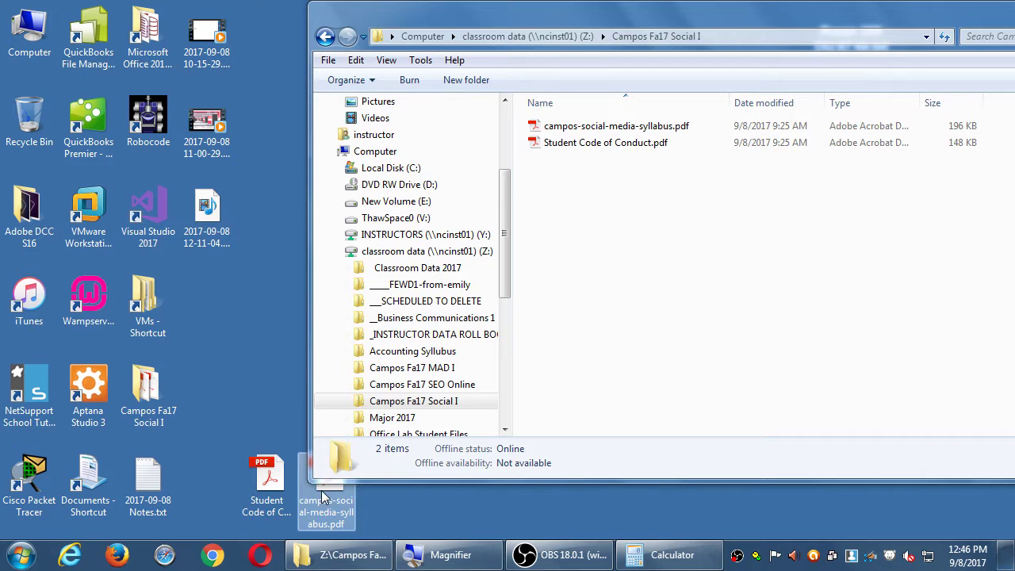
{"action": "left_click", "coordinate": [279, 502], "text": "ctrl"}
{"action": "left_click_drag", "start_coordinate": [279, 502], "coordinate": [222, 332]}
{"action": "left_click_drag", "start_coordinate": [323, 508], "coordinate": [221, 427]}
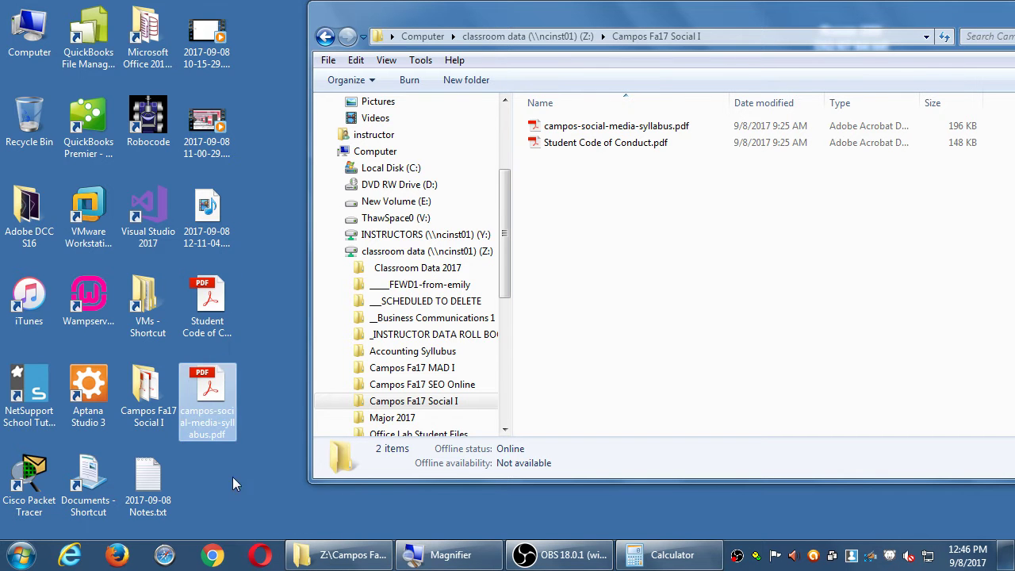
Copy 2017-09-08 Notes.txt from the desktop into the Campos Fa17 Social I folder
{"action": "left_click", "coordinate": [152, 481]}
{"action": "left_click_drag", "start_coordinate": [151, 484], "coordinate": [725, 311]}
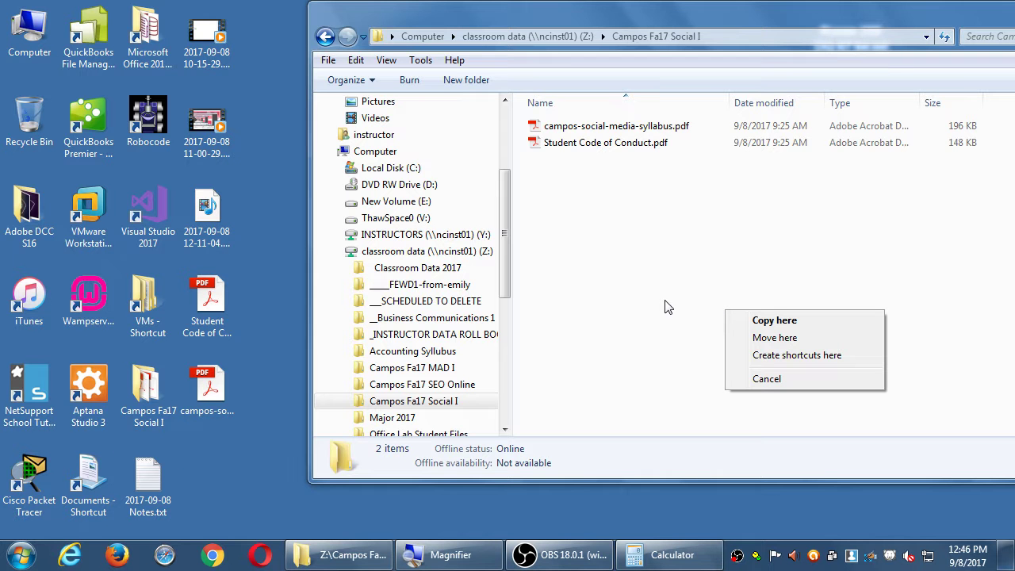
{"action": "left_click", "coordinate": [736, 319]}
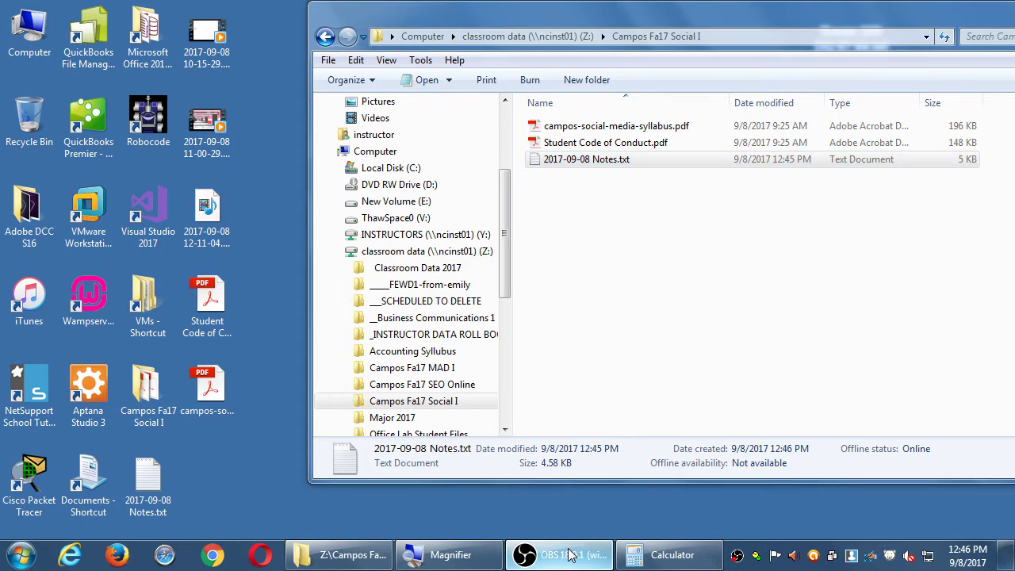